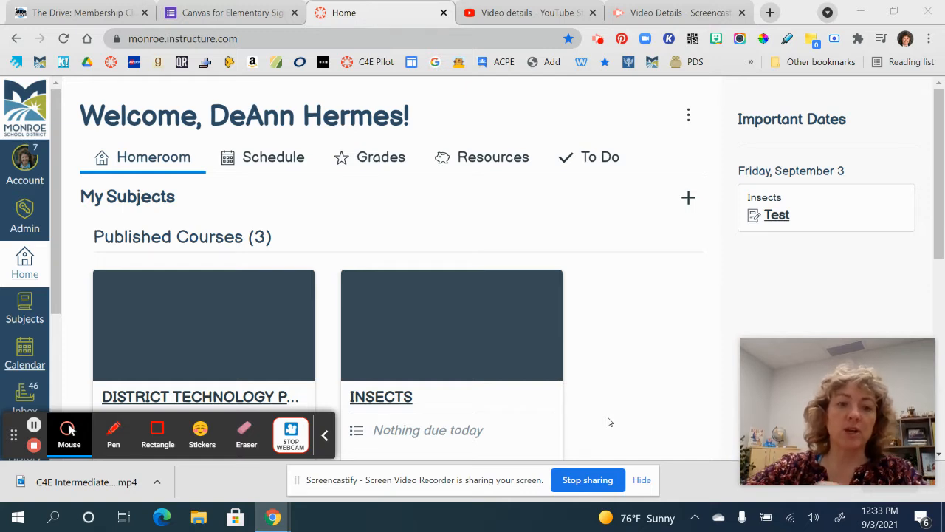
click(610, 421)
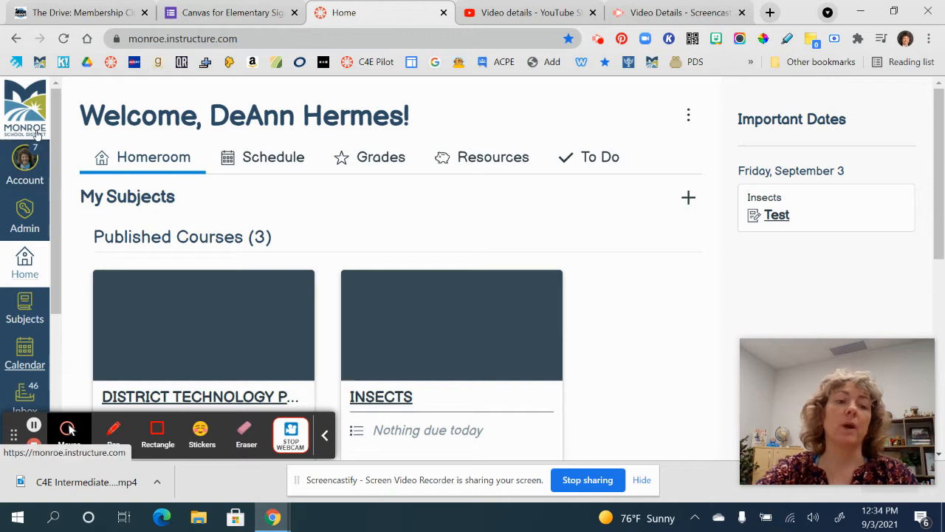
click(24, 264)
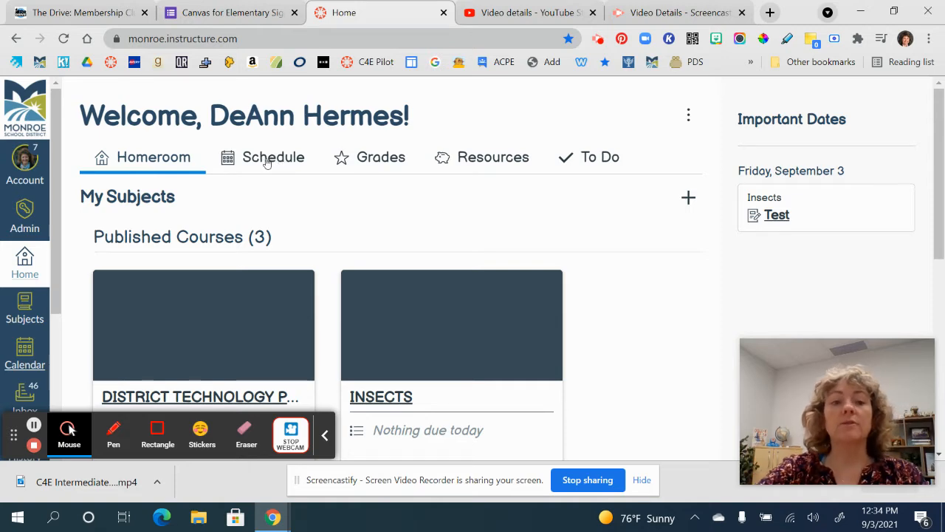
Step: View the dashboard schedule, expand today's missing items to look through them, and collapse the list again
click(267, 160)
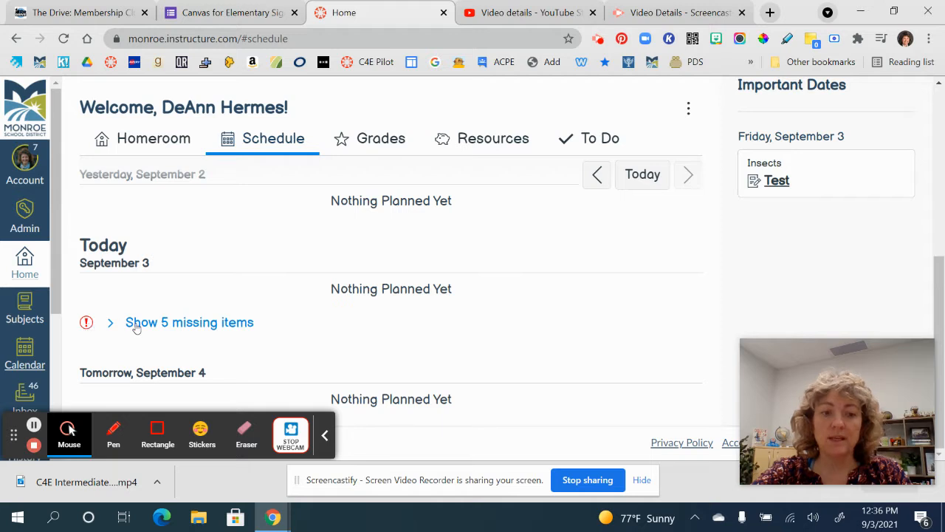
click(198, 329)
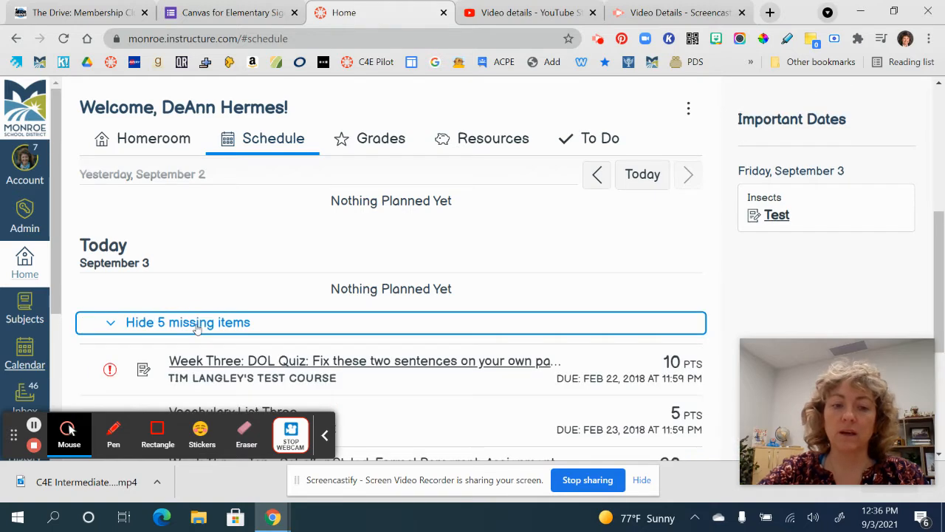
scroll(281, 369, down, 3)
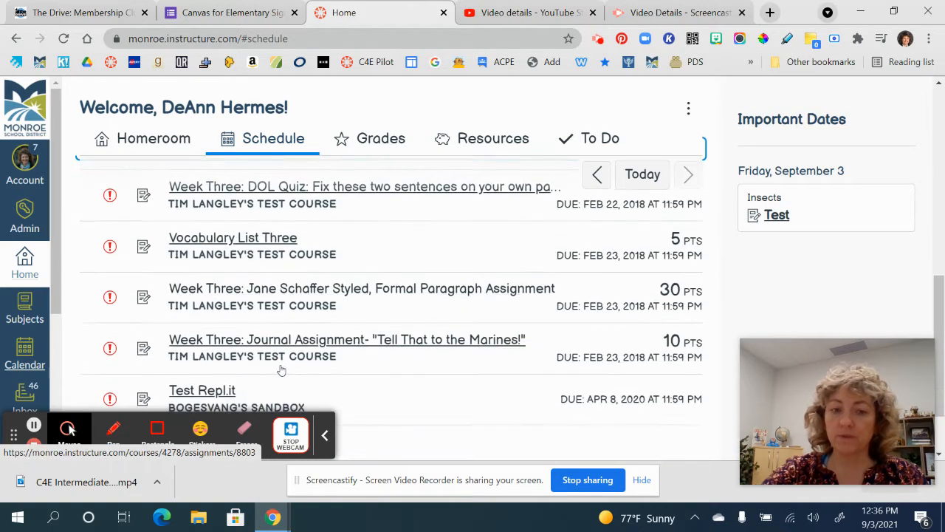
scroll(281, 369, up, 1)
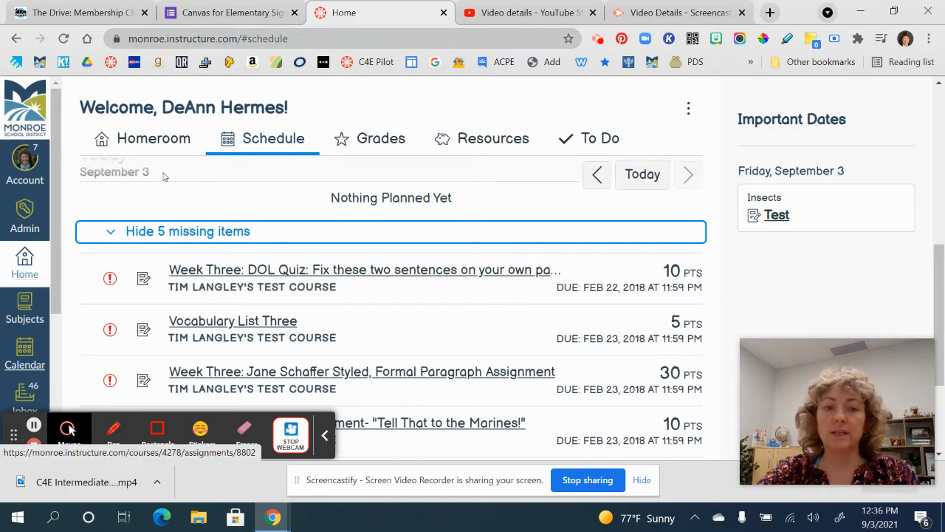
click(116, 239)
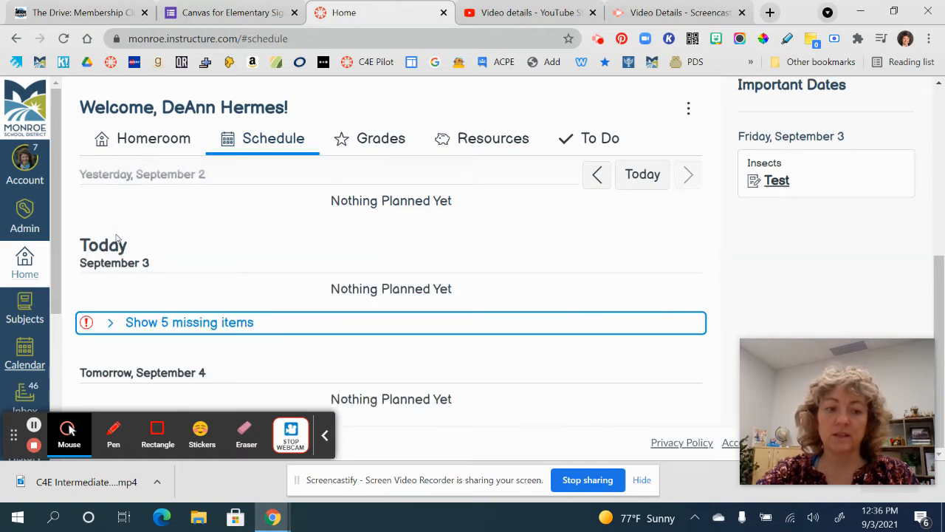
click(274, 140)
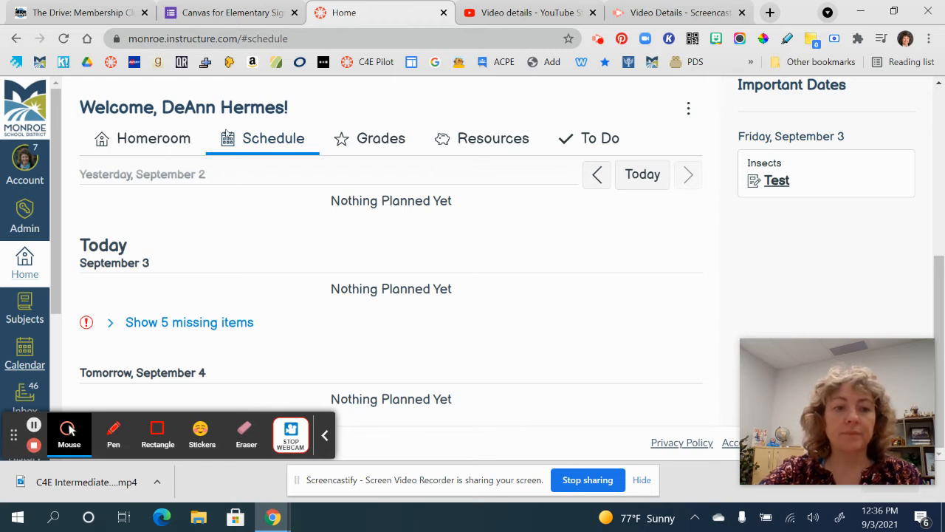
Step: Return to the homeroom view of the dashboard and look through the published and unpublished course cards
click(174, 141)
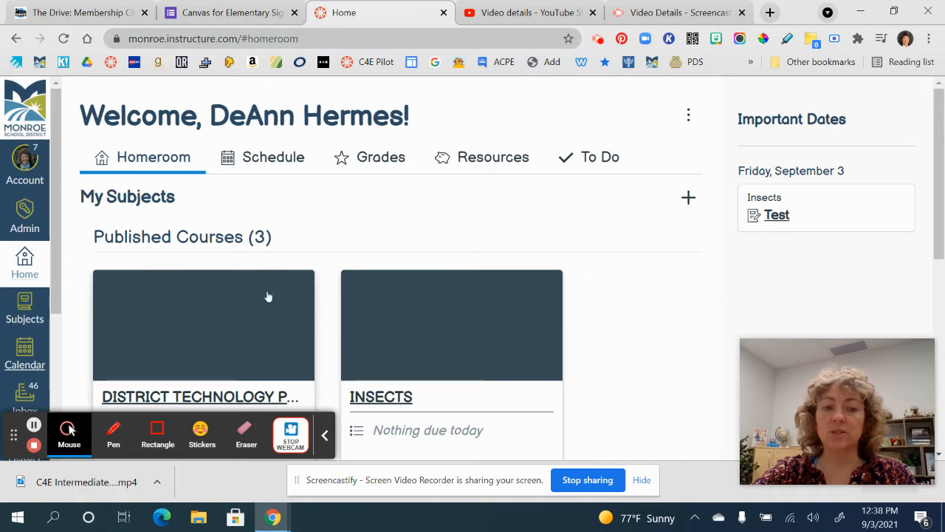
scroll(268, 295, down, 3)
scroll(268, 295, down, 4)
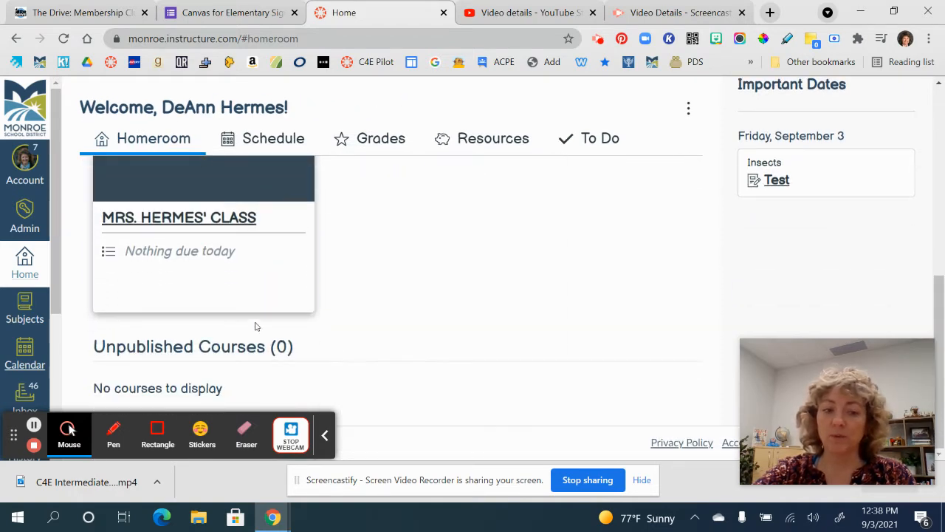
scroll(384, 234, up, 4)
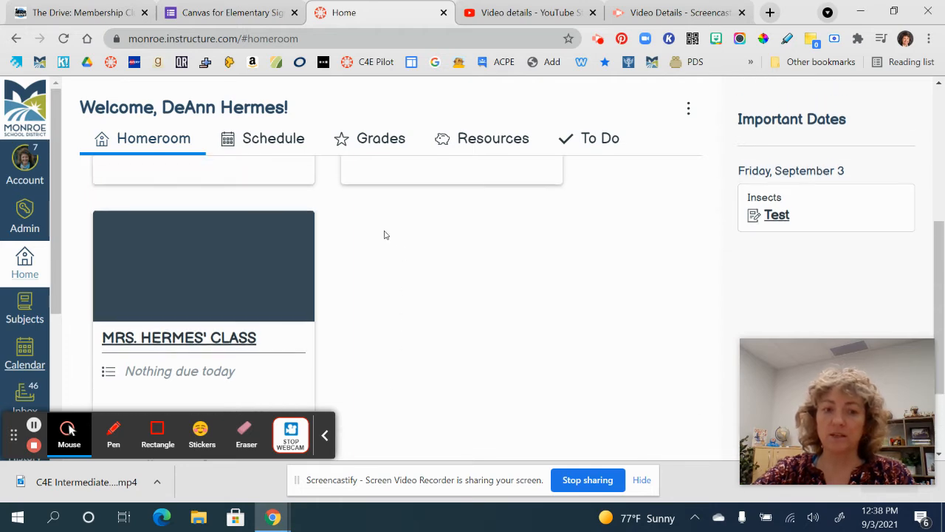
scroll(384, 235, up, 2)
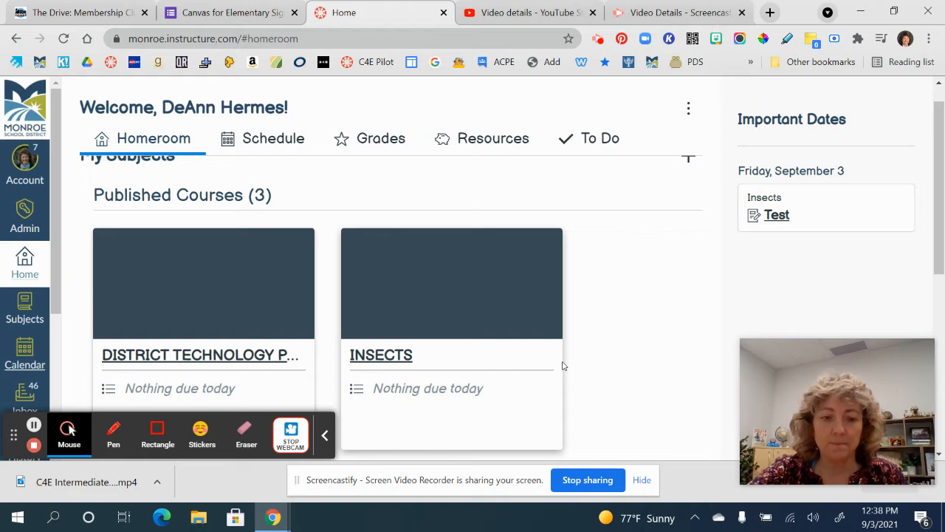
scroll(562, 365, up, 1)
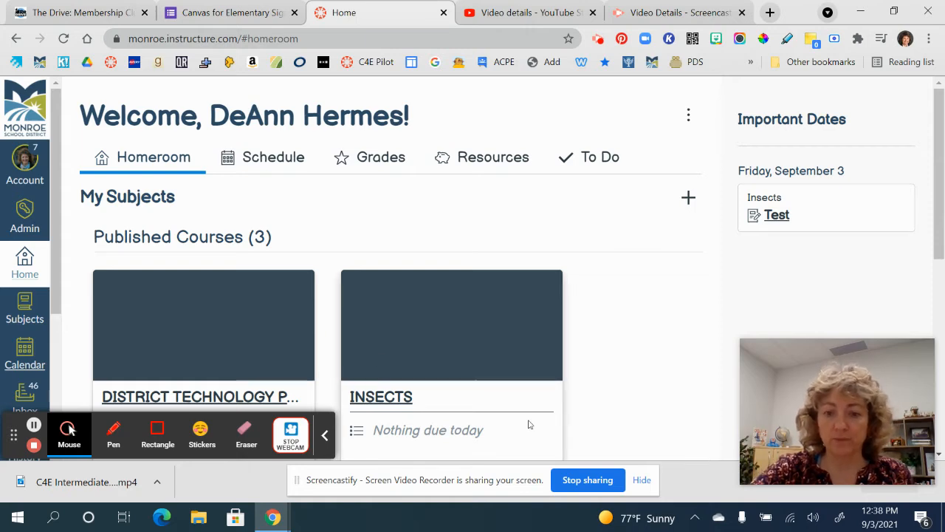
scroll(620, 392, down, 3)
scroll(621, 392, down, 2)
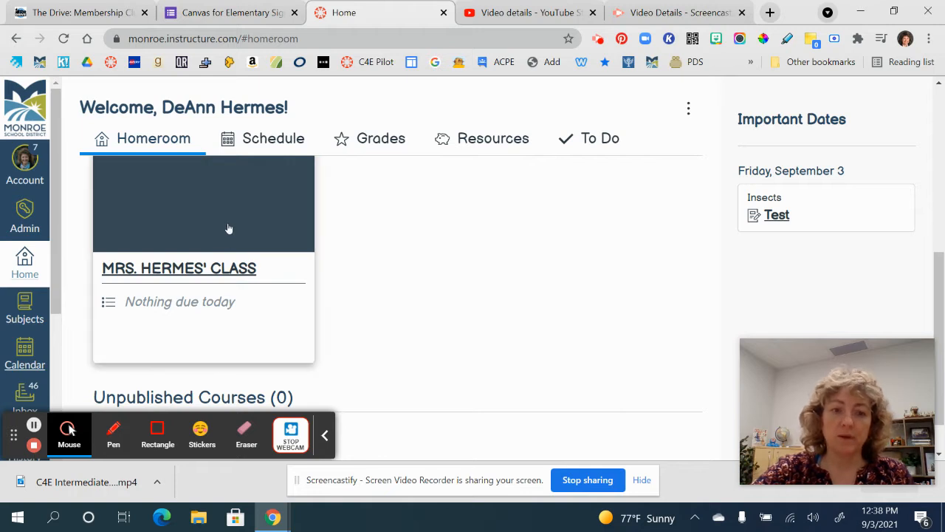
Step: Enable the teacher's own class as a homeroom course in its subject settings and update the course details
click(181, 270)
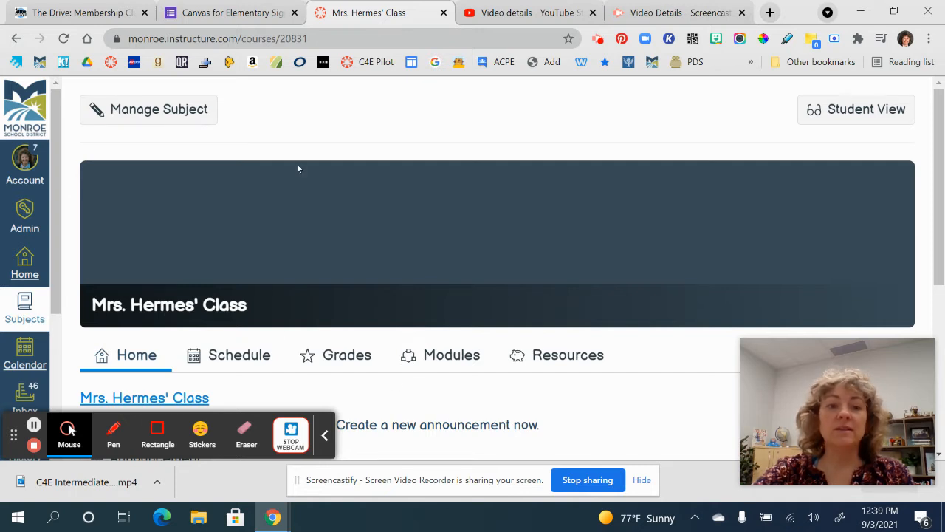
click(169, 112)
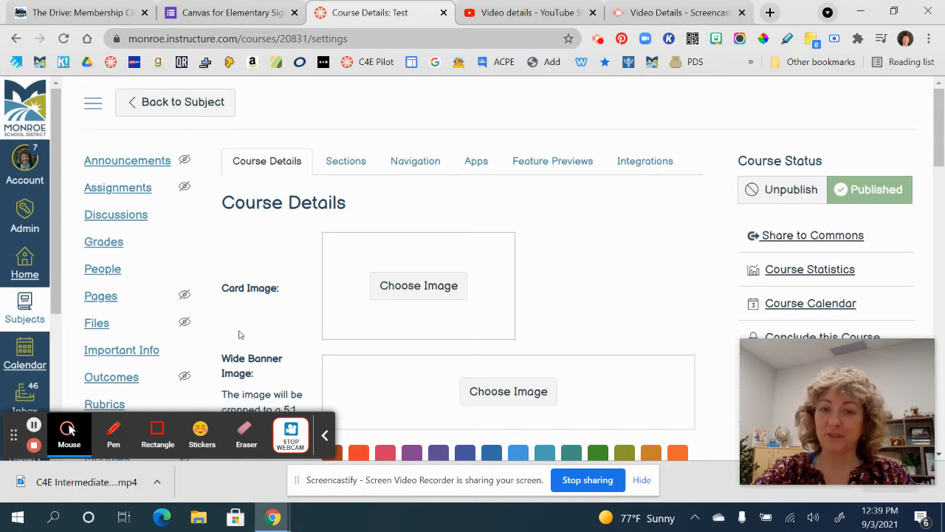
scroll(176, 297, down, 1)
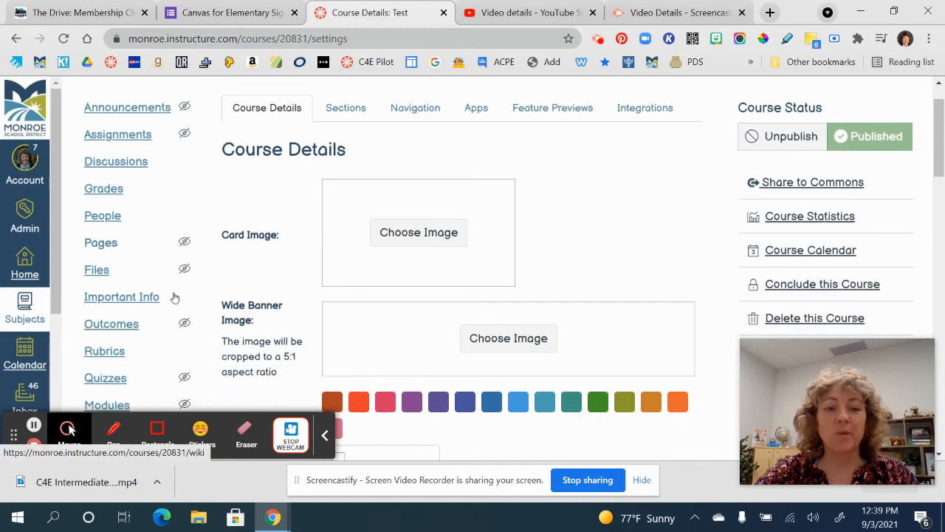
scroll(175, 297, down, 2)
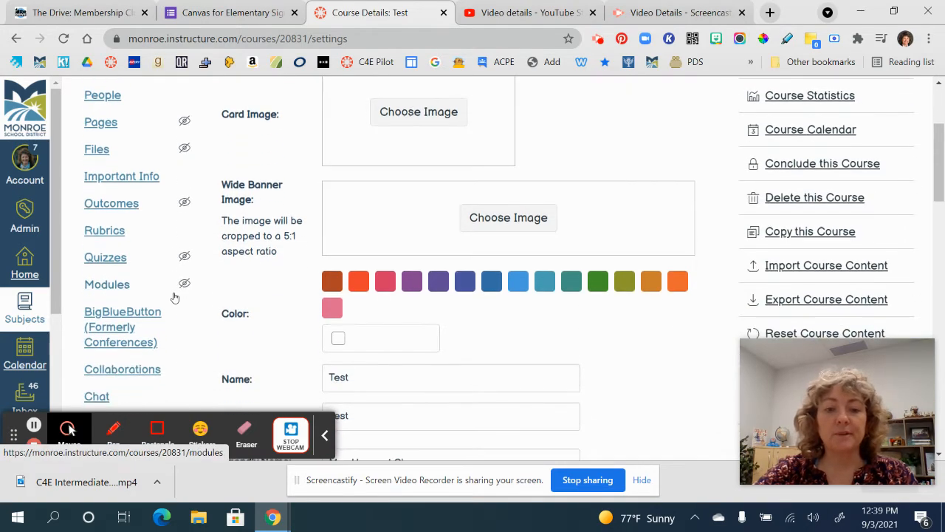
scroll(175, 297, down, 3)
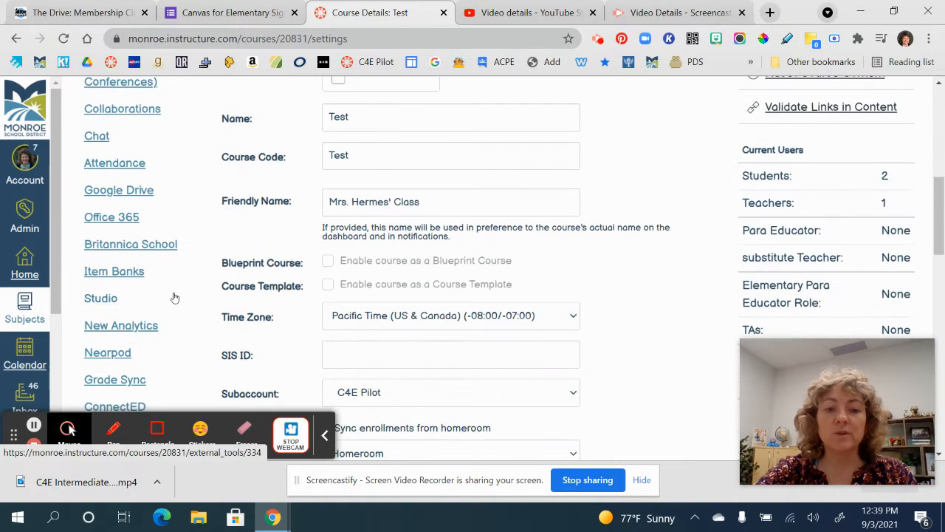
scroll(175, 297, down, 7)
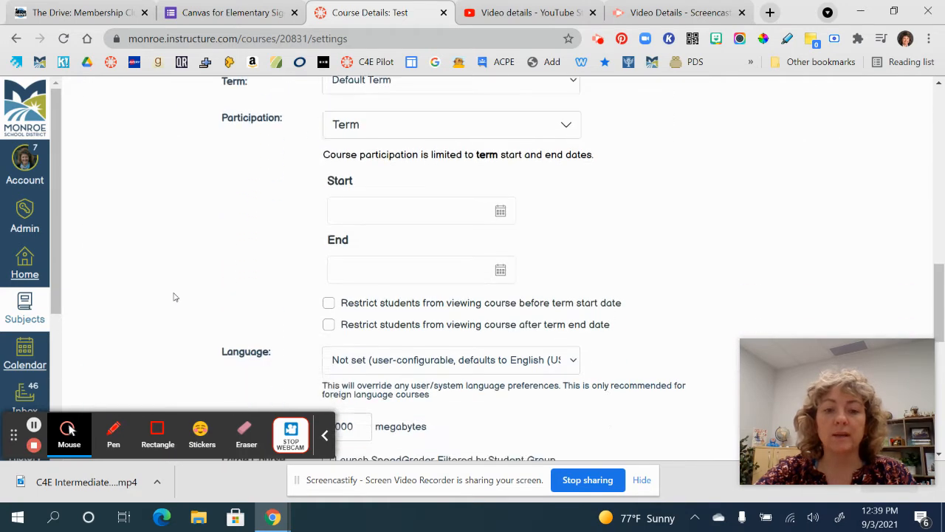
scroll(175, 297, down, 5)
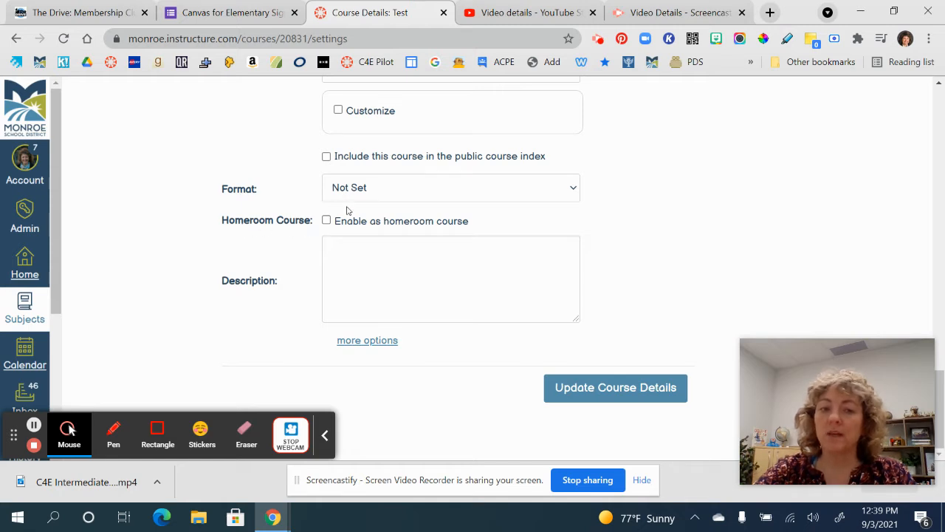
click(327, 222)
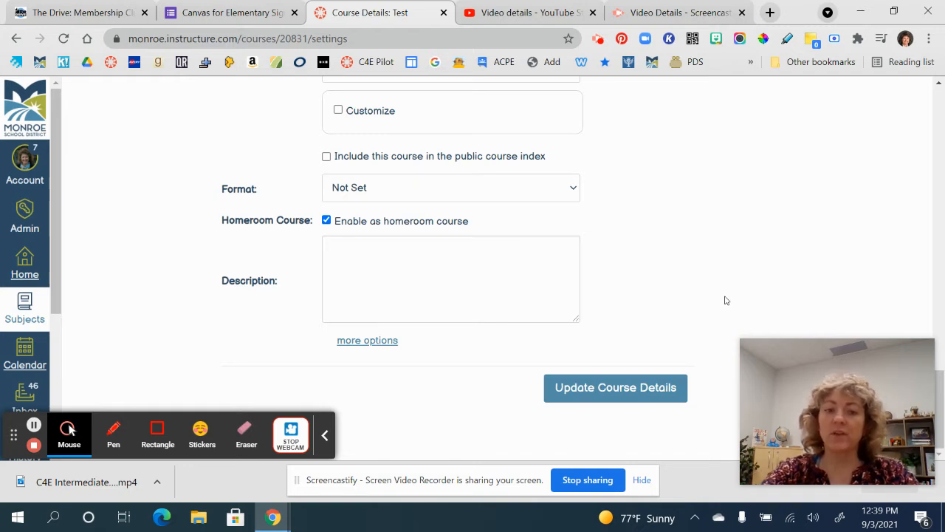
click(608, 391)
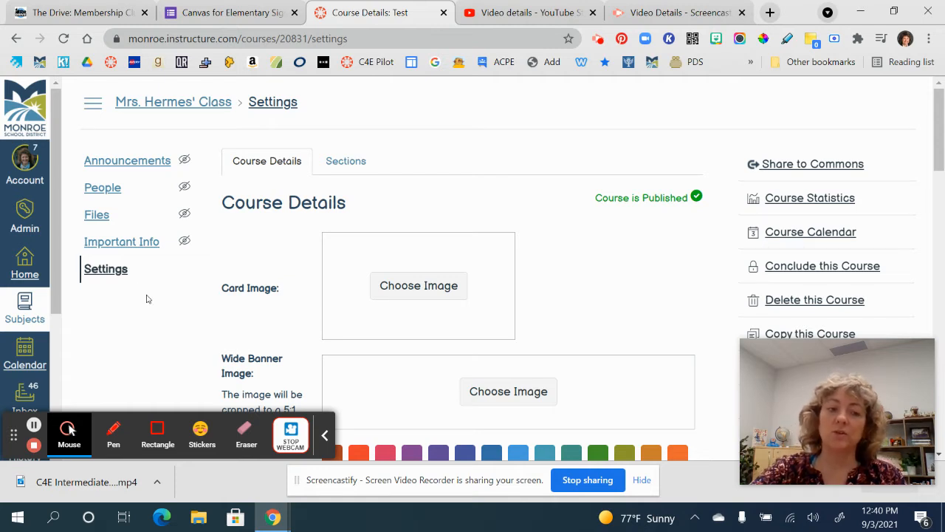
Step: Go back to the dashboard and check the homeroom announcement area and the remaining subject cards
click(23, 260)
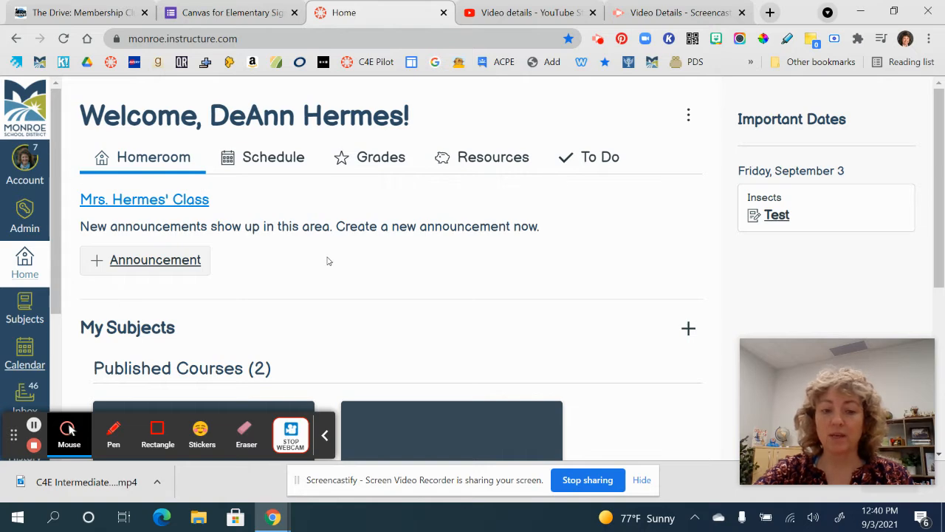
scroll(384, 393, down, 4)
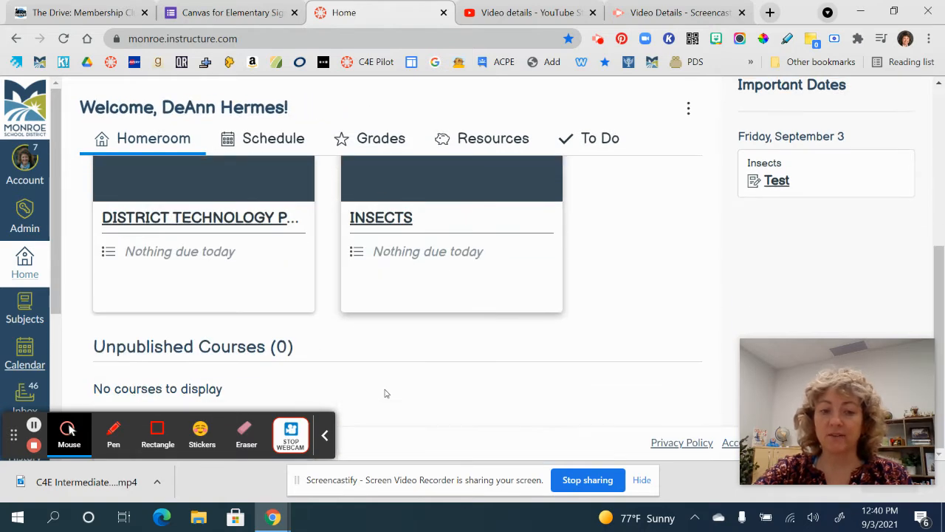
scroll(384, 393, up, 4)
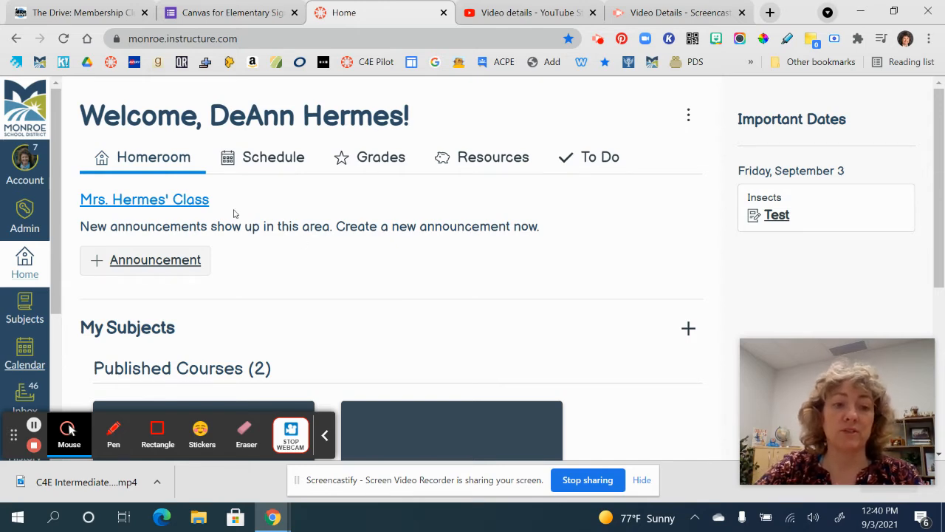
scroll(381, 367, down, 4)
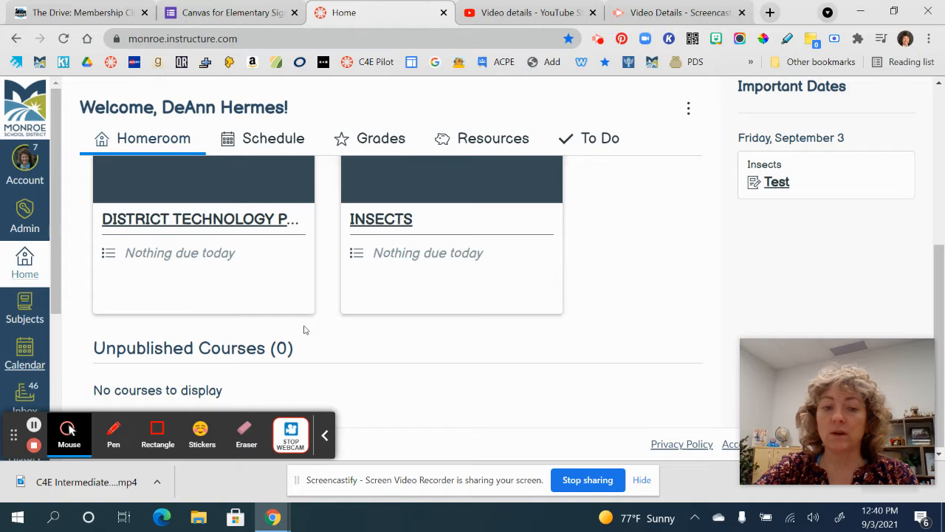
scroll(371, 332, up, 5)
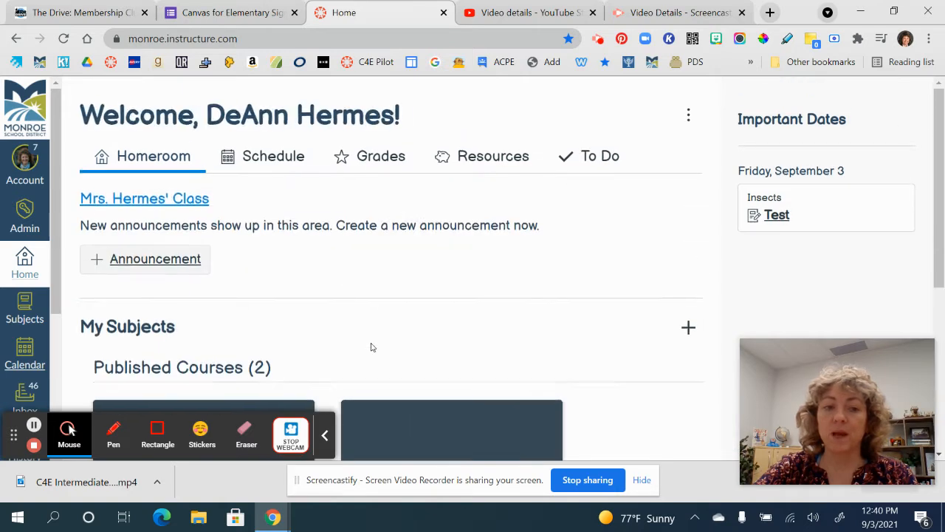
Step: Open the homeroom course's settings from the dashboard and check the homeroom course option in its details
click(158, 202)
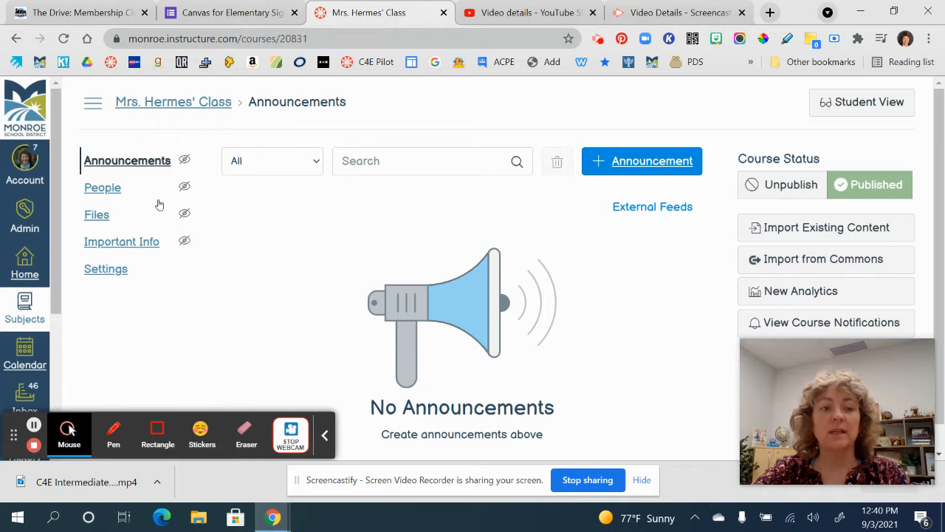
click(120, 271)
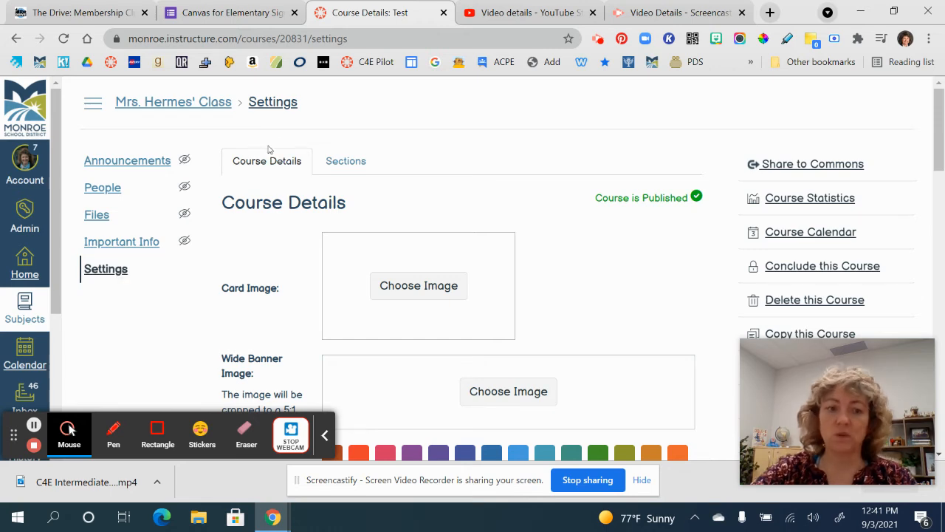
scroll(413, 253, down, 15)
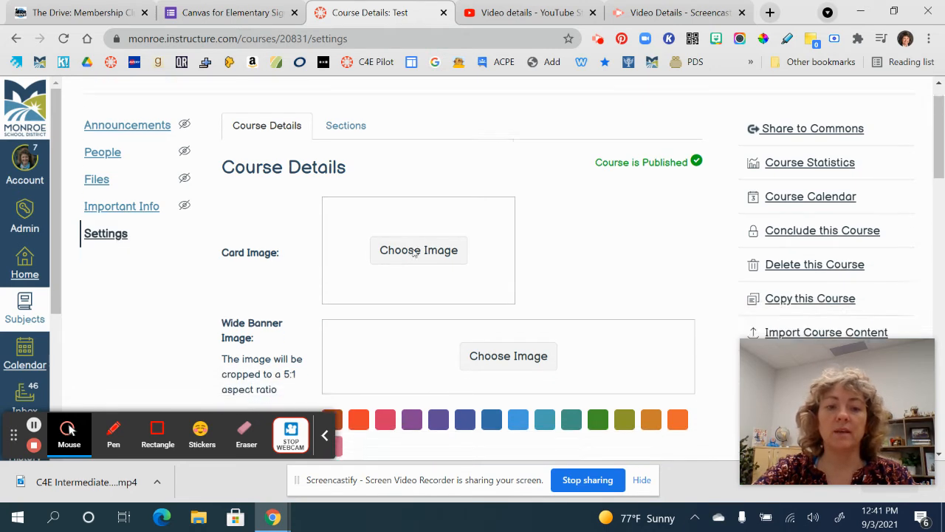
scroll(414, 254, down, 3)
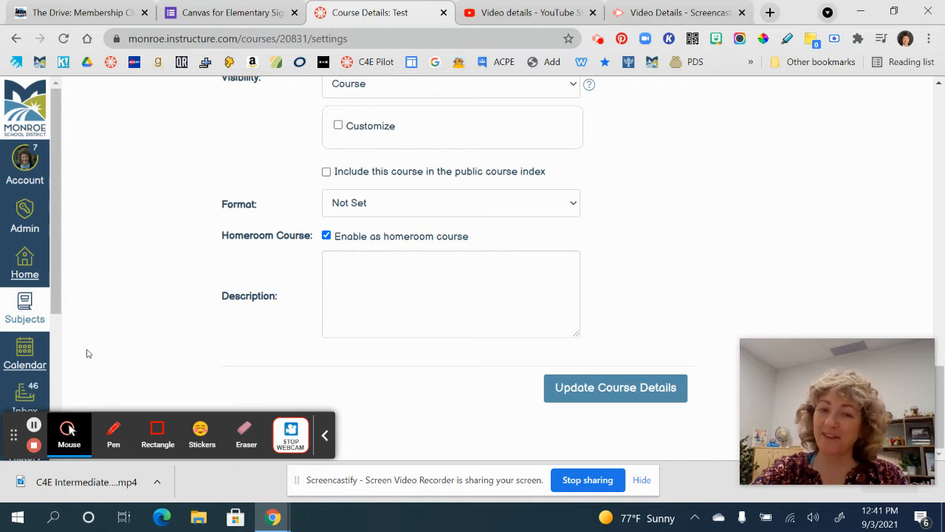
Step: Return to the dashboard, reopen the homeroom course and bring up its course details settings
click(33, 427)
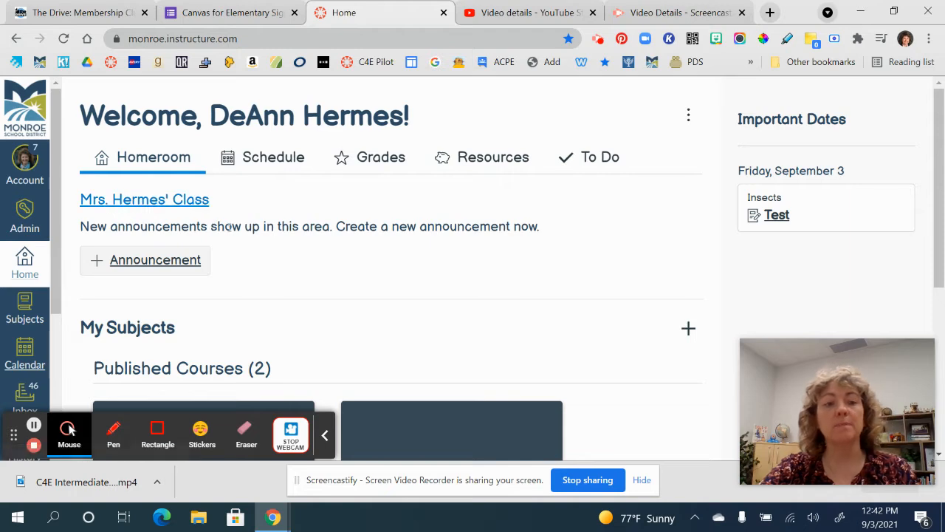
click(145, 201)
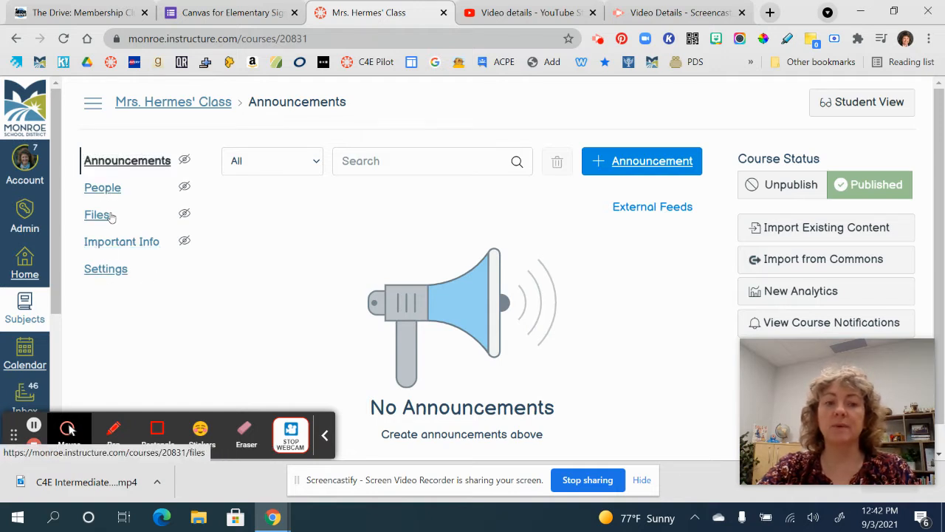
click(106, 269)
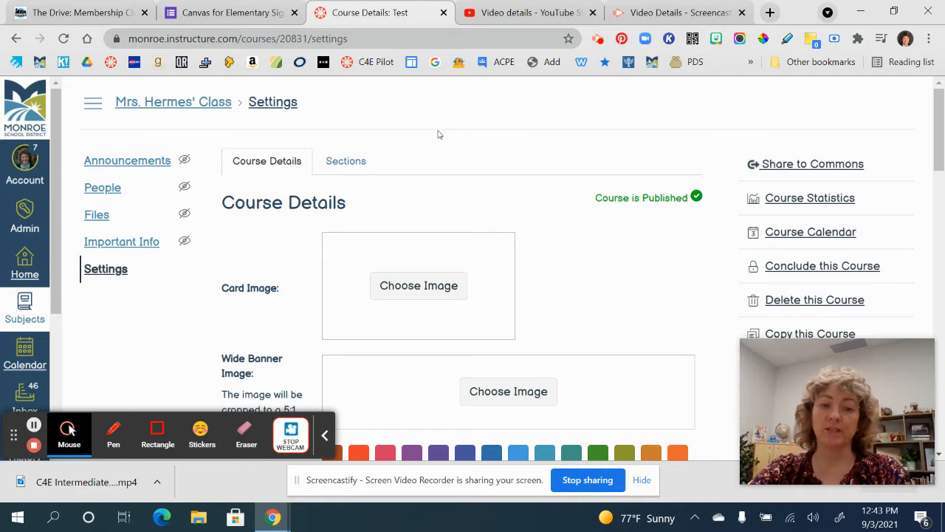
Step: Start choosing a wide banner image for the homeroom course and search Unsplash for "classroom"
scroll(462, 189, down, 1)
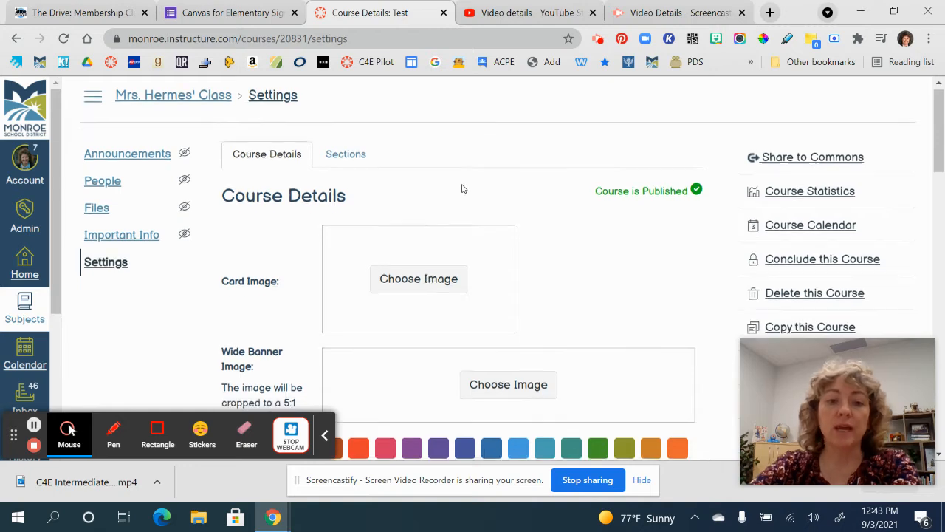
scroll(463, 188, down, 1)
scroll(461, 188, down, 1)
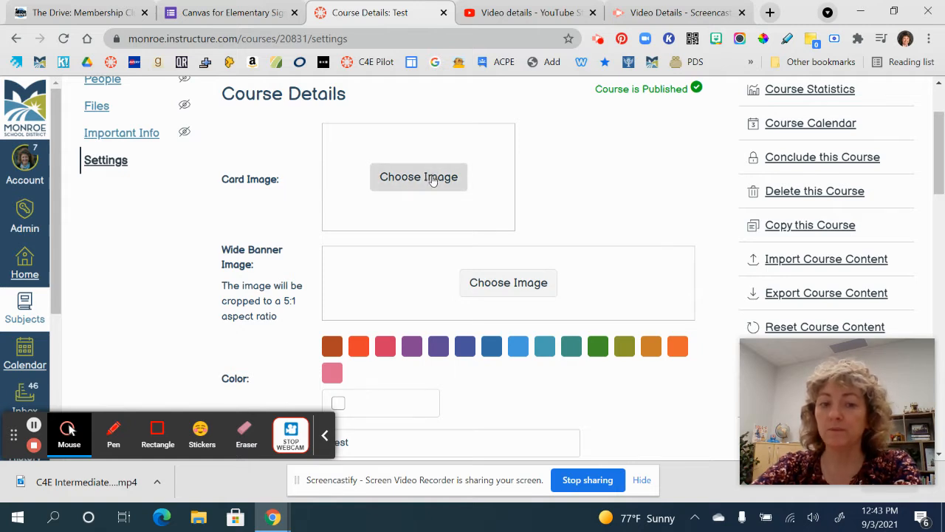
scroll(587, 169, down, 1)
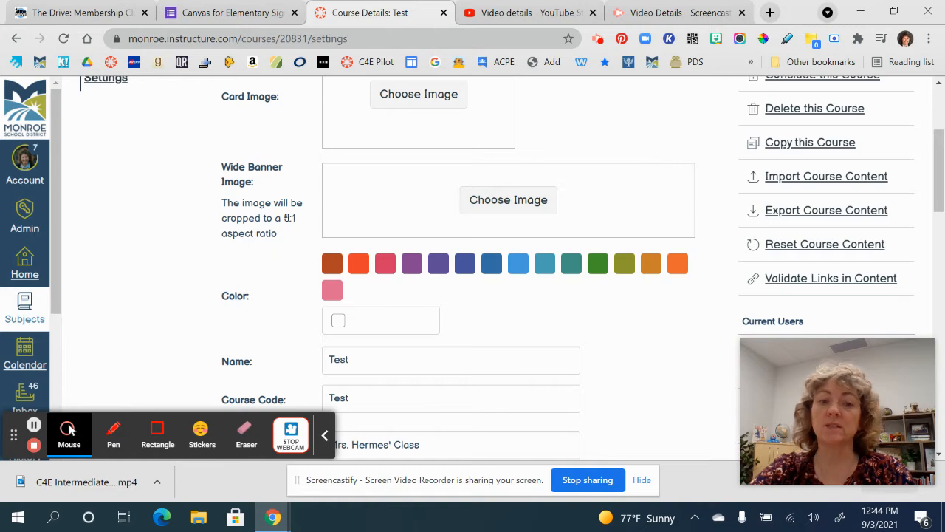
click(508, 201)
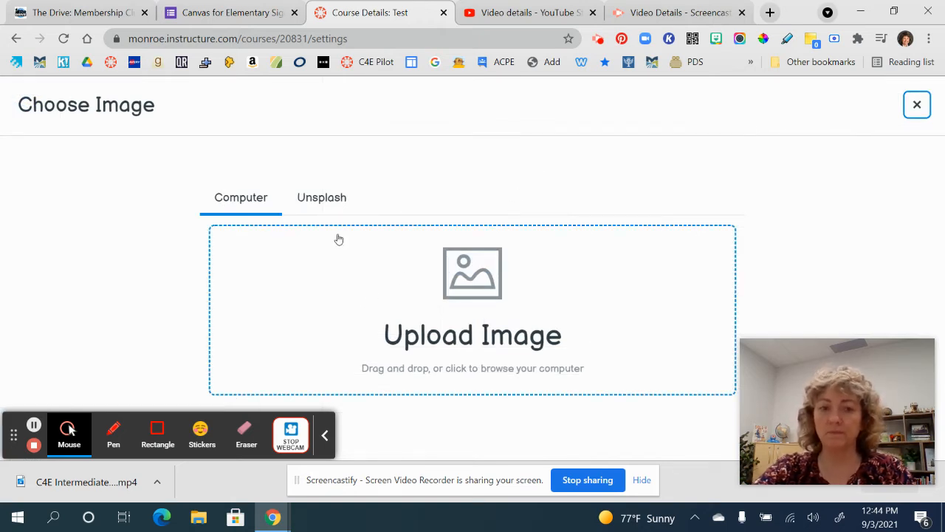
click(330, 197)
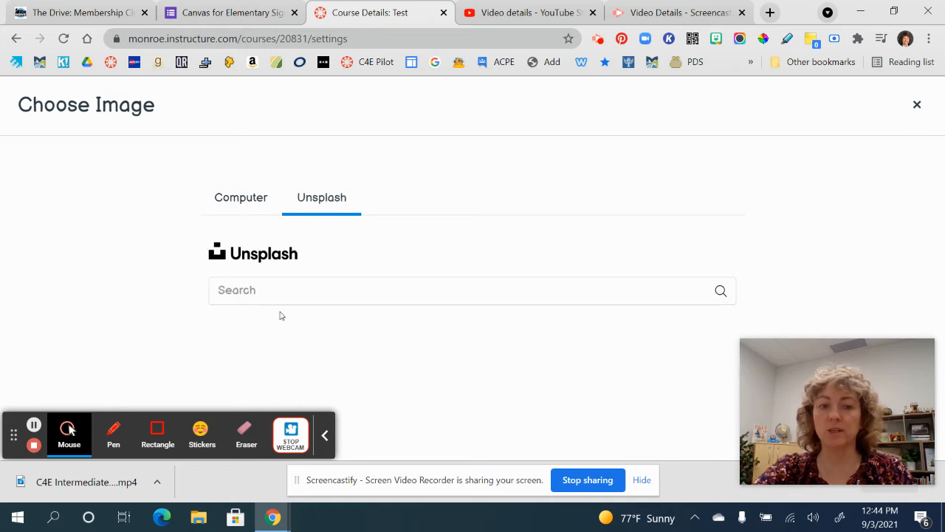
click(276, 289)
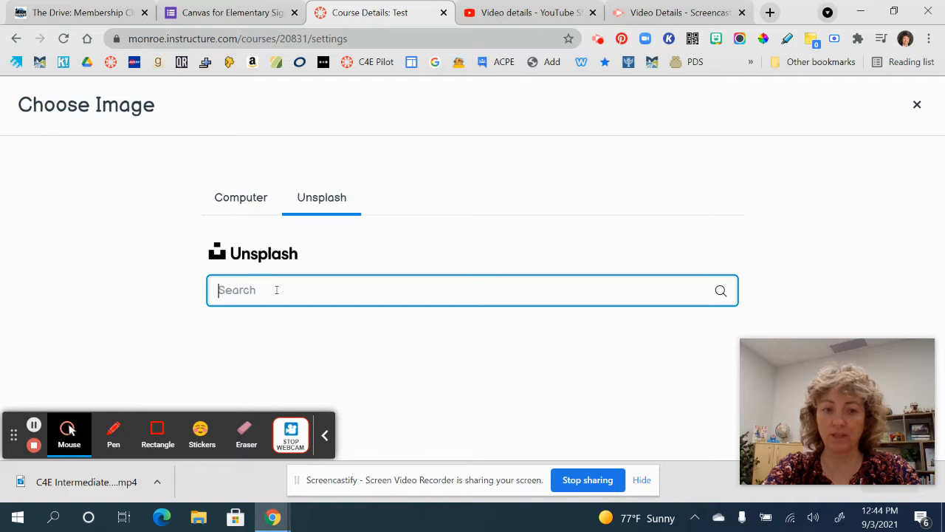
text(c)
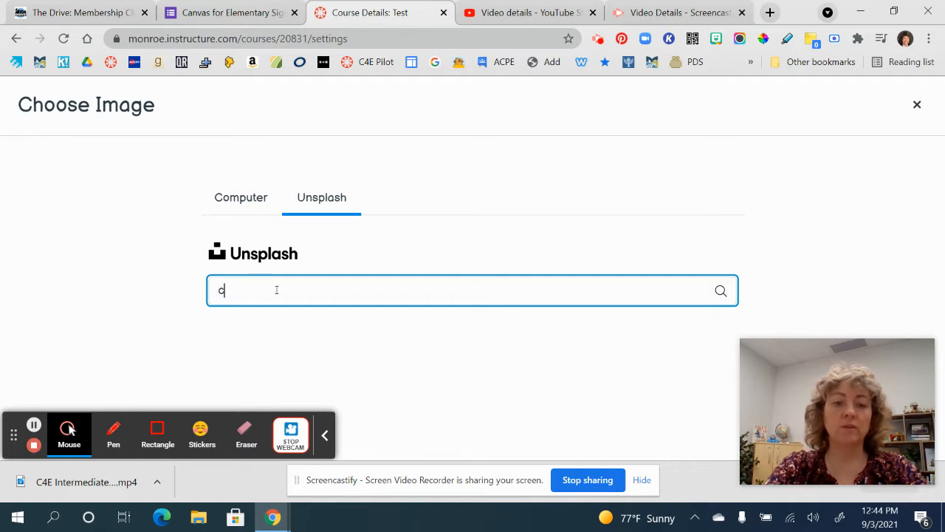
text(lossr)
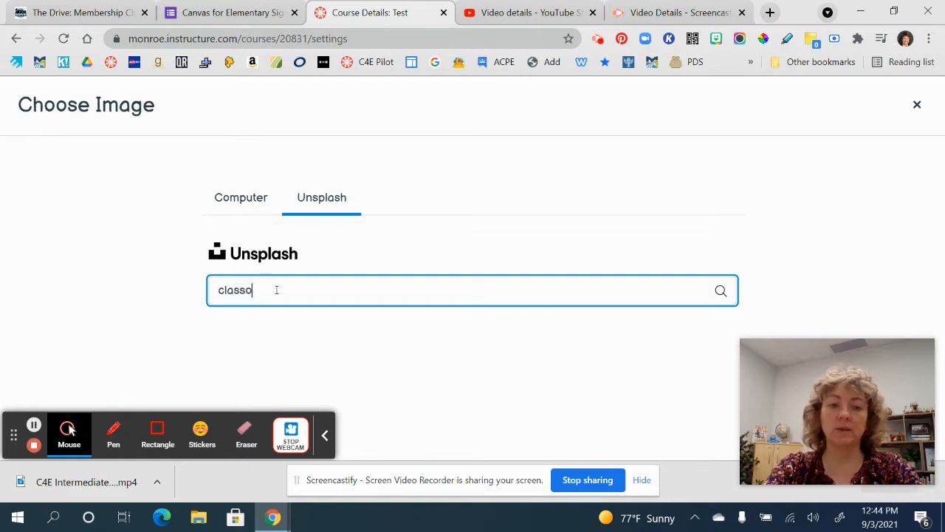
text(oom)
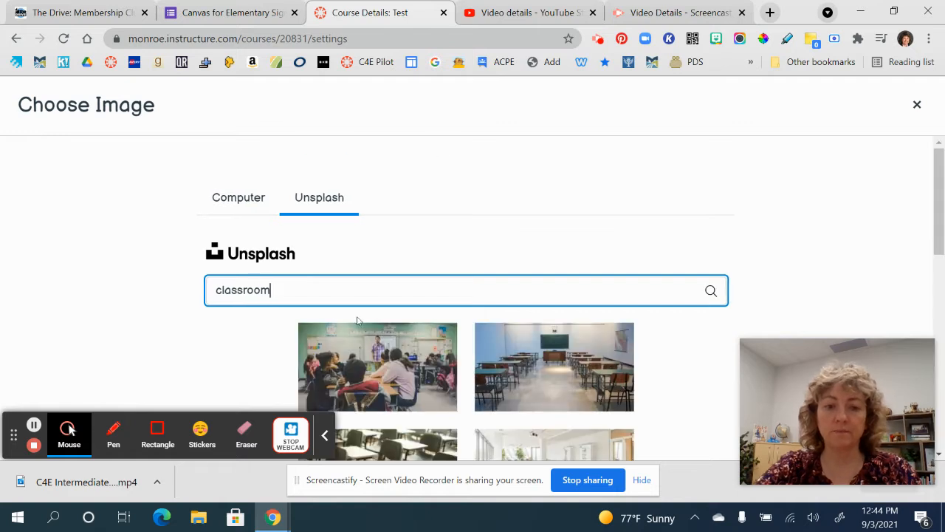
Step: Use the Unsplash photo of the red apple on books with letter blocks as the wide banner image
scroll(618, 145, down, 3)
scroll(527, 353, down, 2)
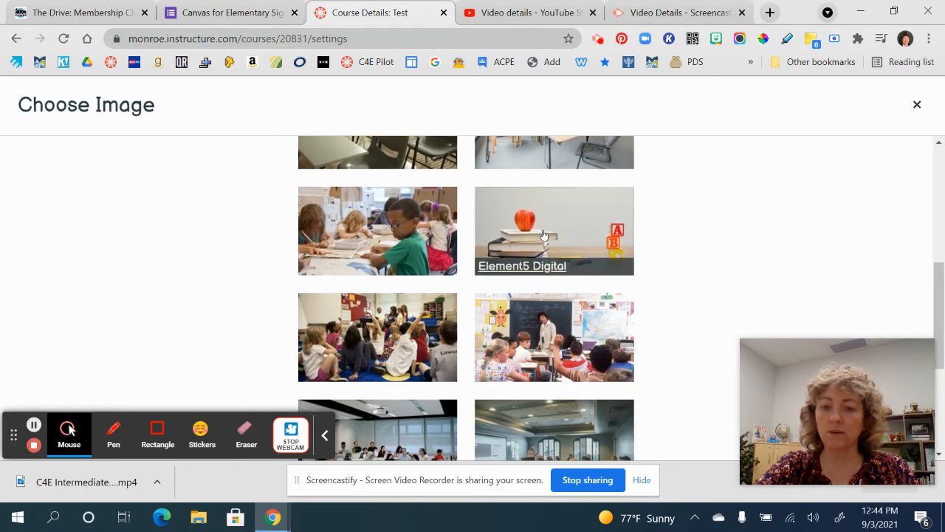
click(543, 235)
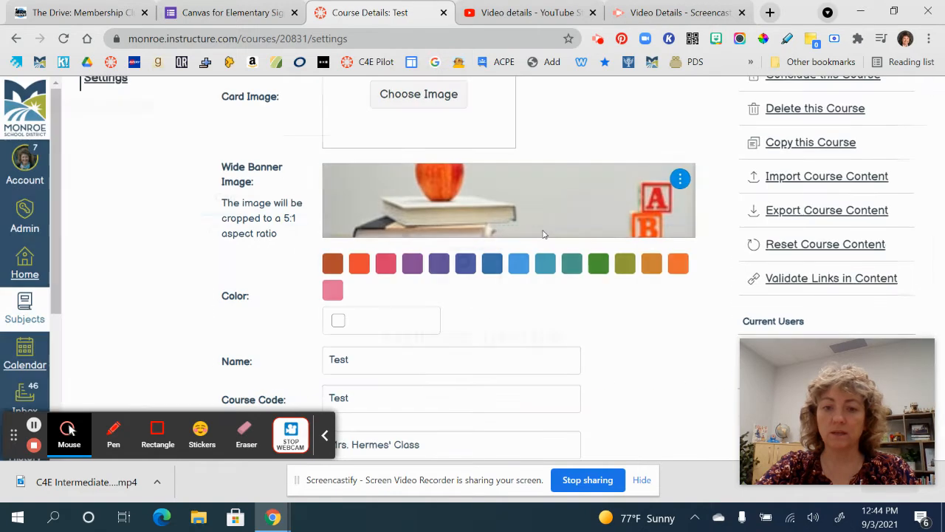
Step: Replace the wide banner image with the blue painted brick wall photo from the Unsplash classroom results
scroll(600, 315, up, 1)
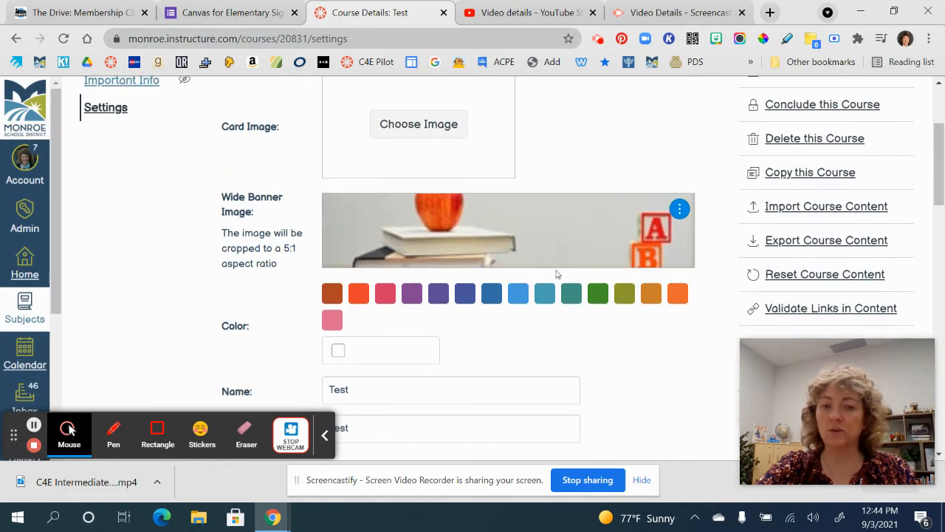
click(680, 209)
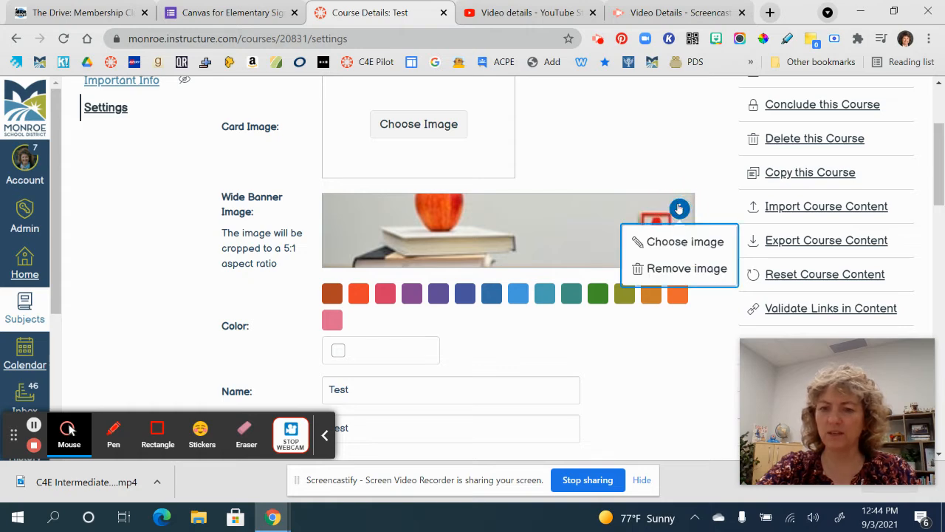
click(678, 244)
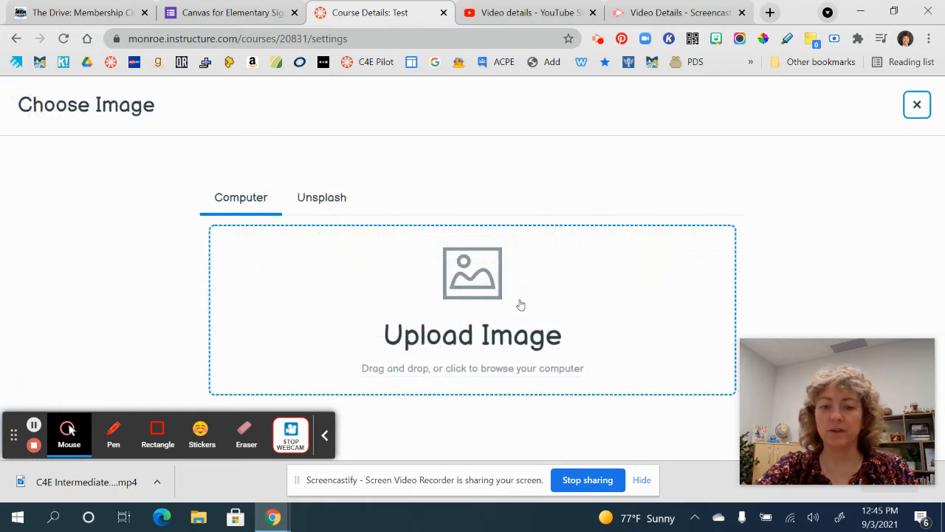
click(337, 196)
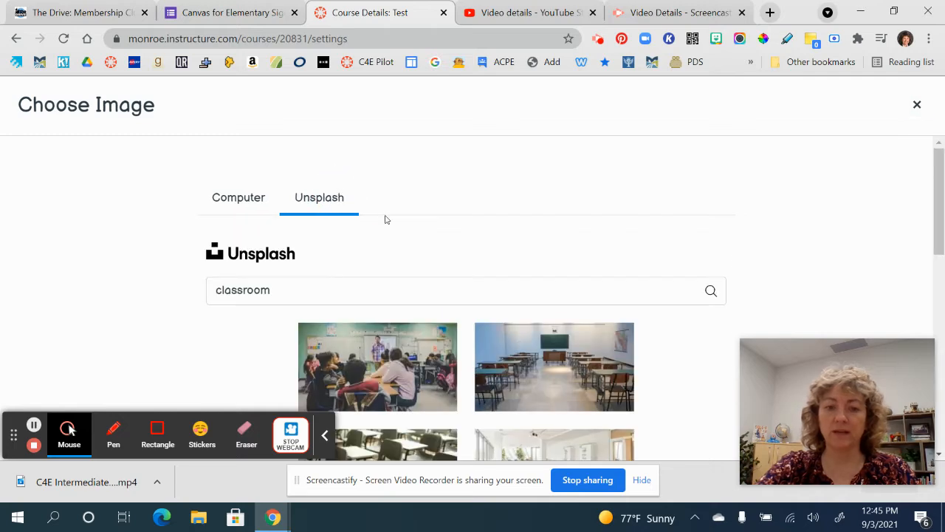
scroll(470, 402, down, 10)
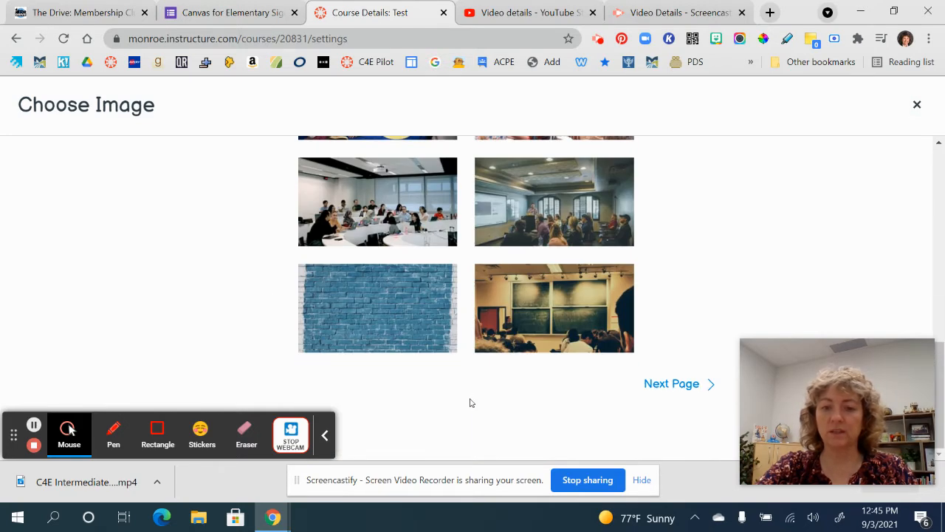
click(407, 335)
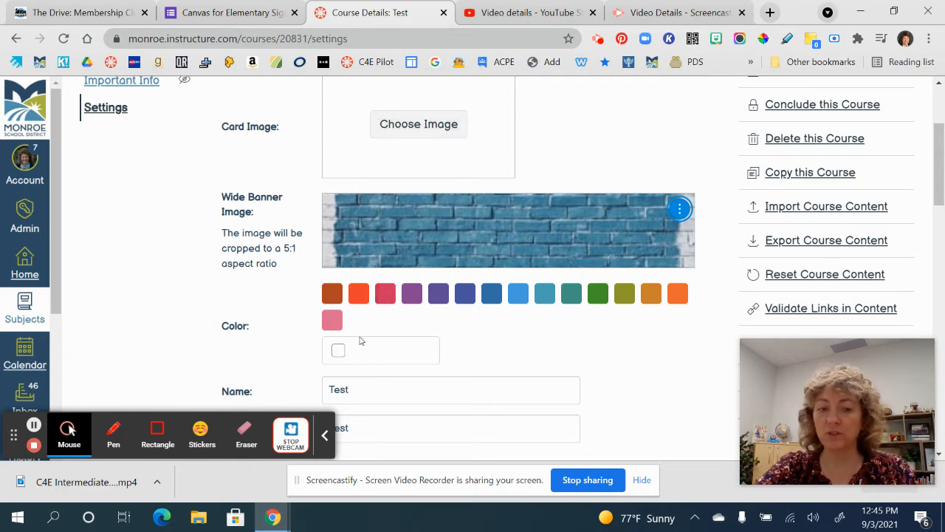
Step: Set the course color to the indigo blue #48559F
click(465, 295)
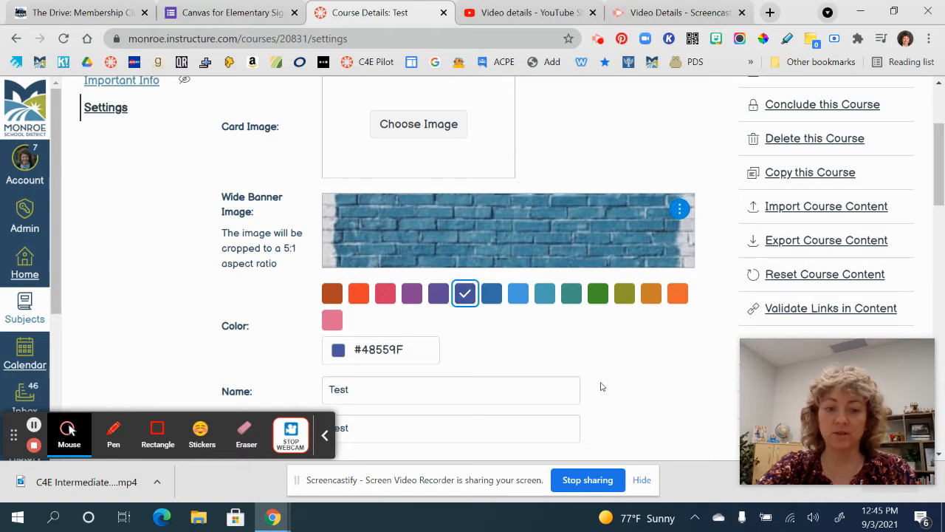
scroll(601, 386, up, 1)
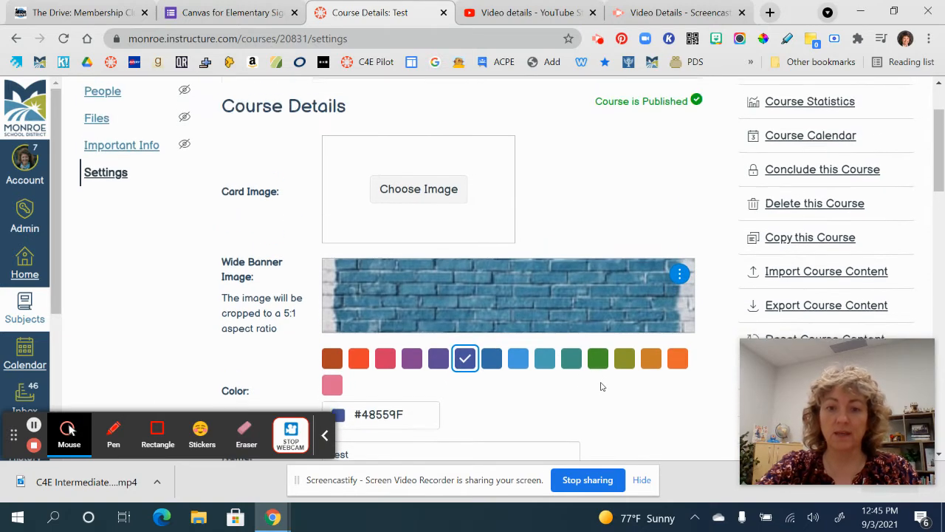
scroll(601, 386, down, 1)
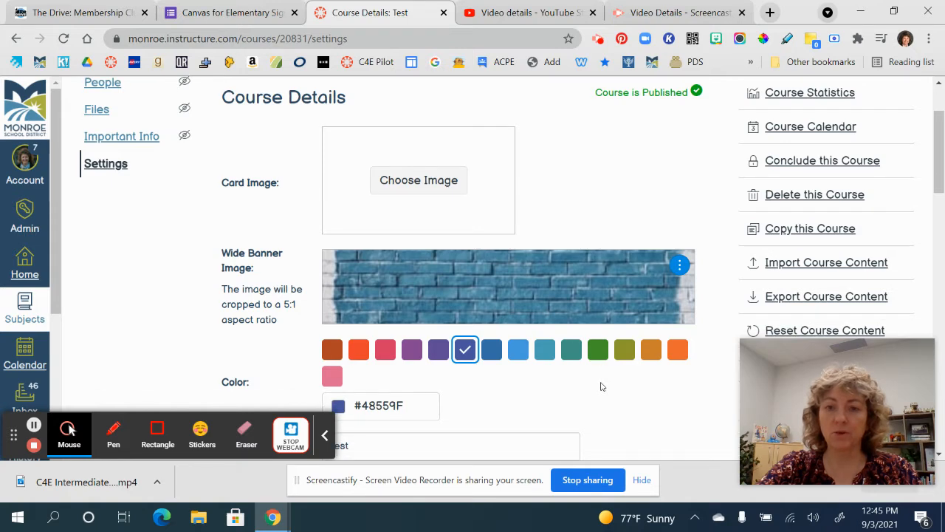
scroll(601, 386, down, 2)
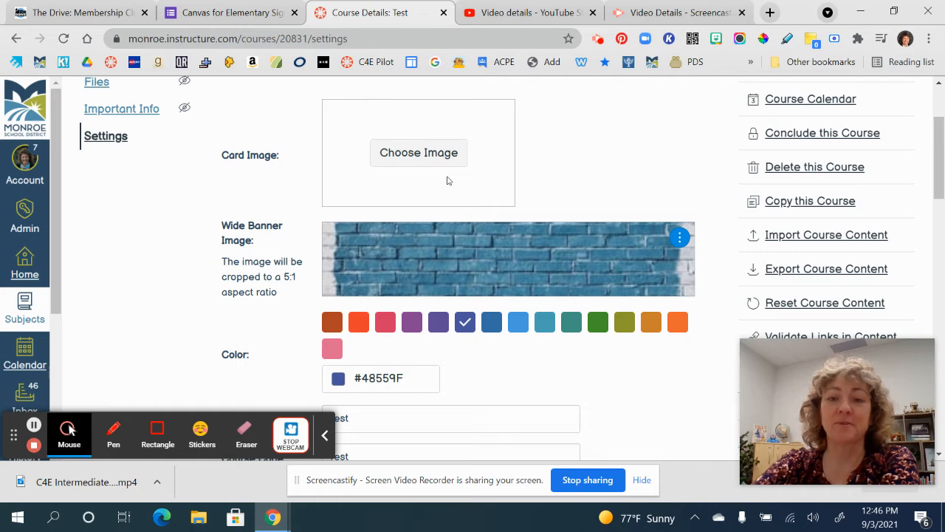
Step: Review the name, course code and friendly name fields in the course details
scroll(543, 399, down, 2)
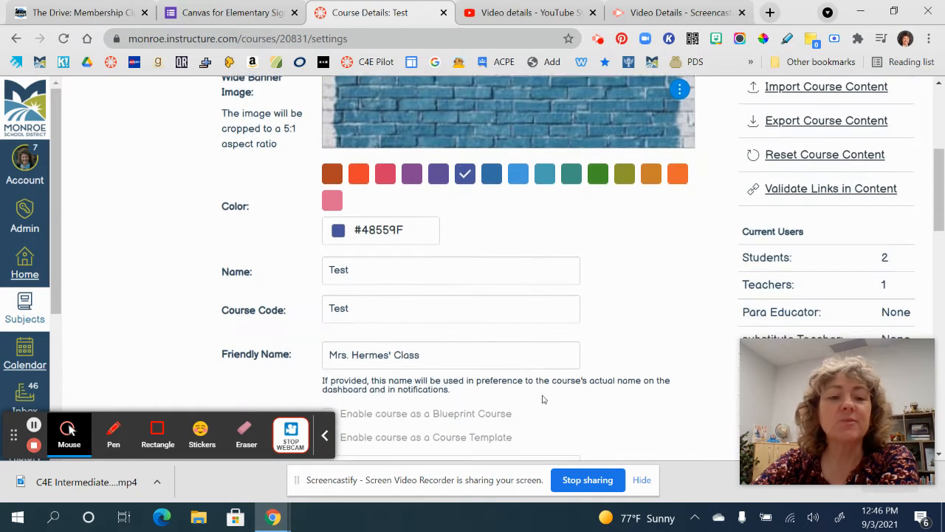
scroll(543, 399, down, 1)
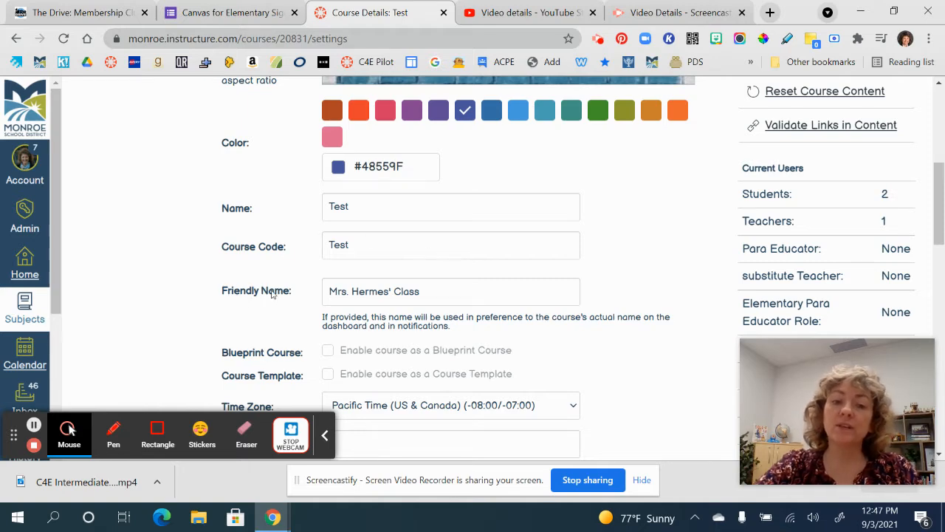
click(432, 291)
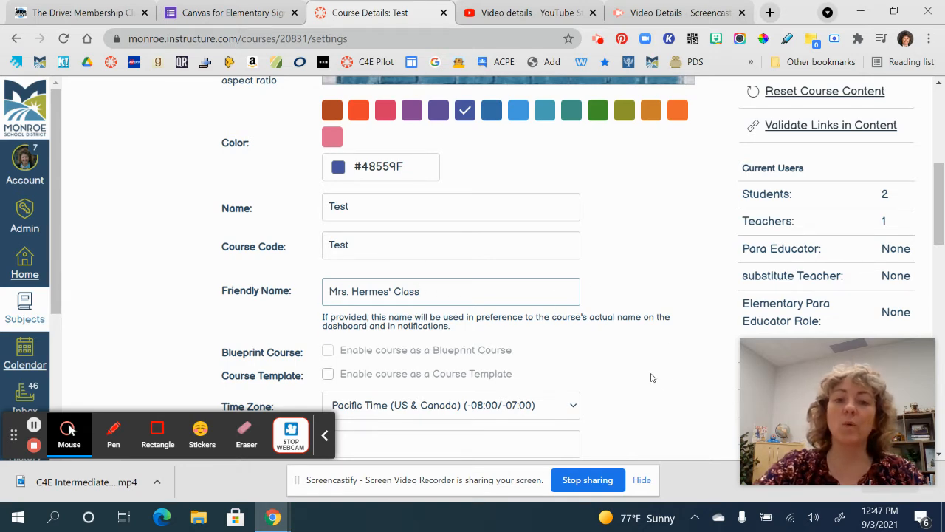
click(33, 425)
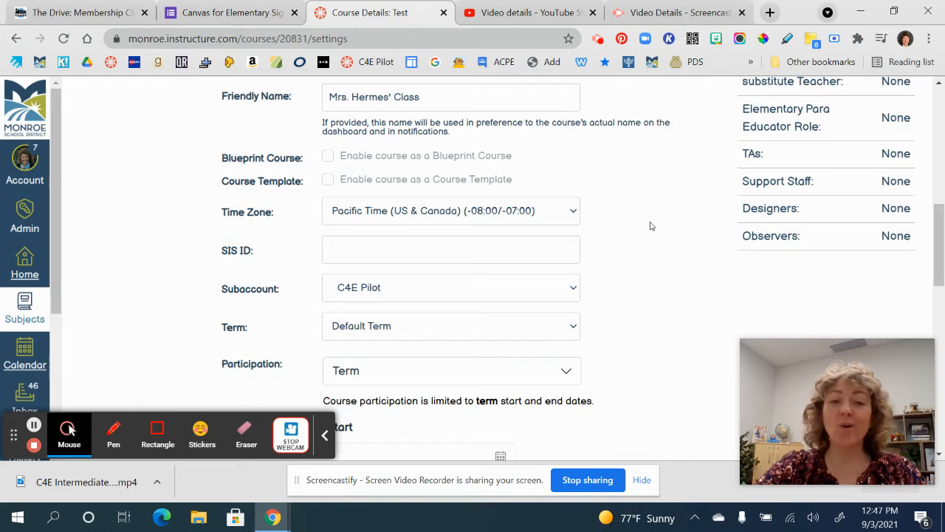
Step: Update the course details to save the new banner image and color
scroll(651, 226, down, 3)
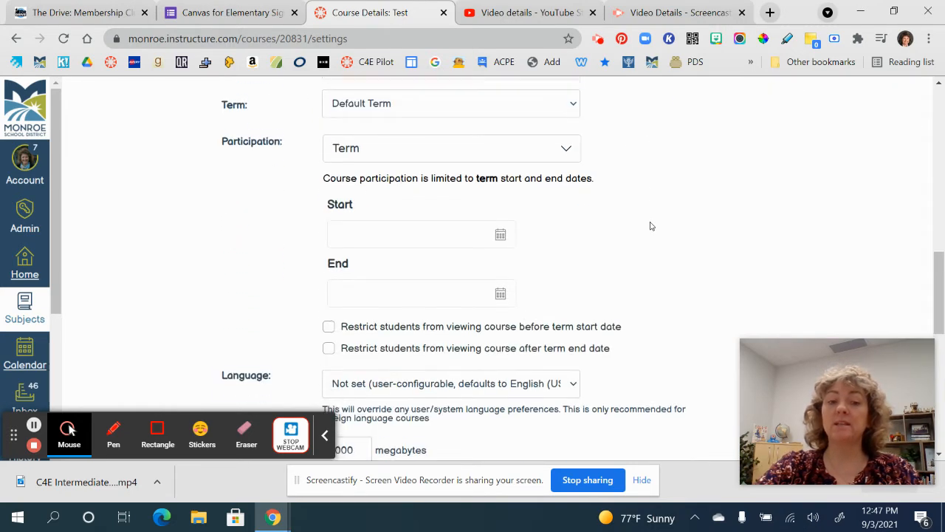
scroll(650, 226, down, 3)
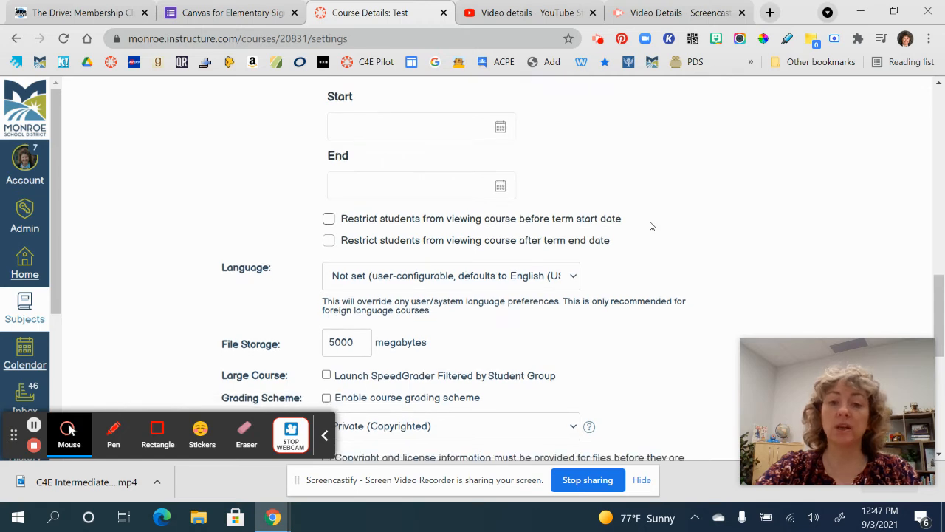
scroll(650, 226, down, 5)
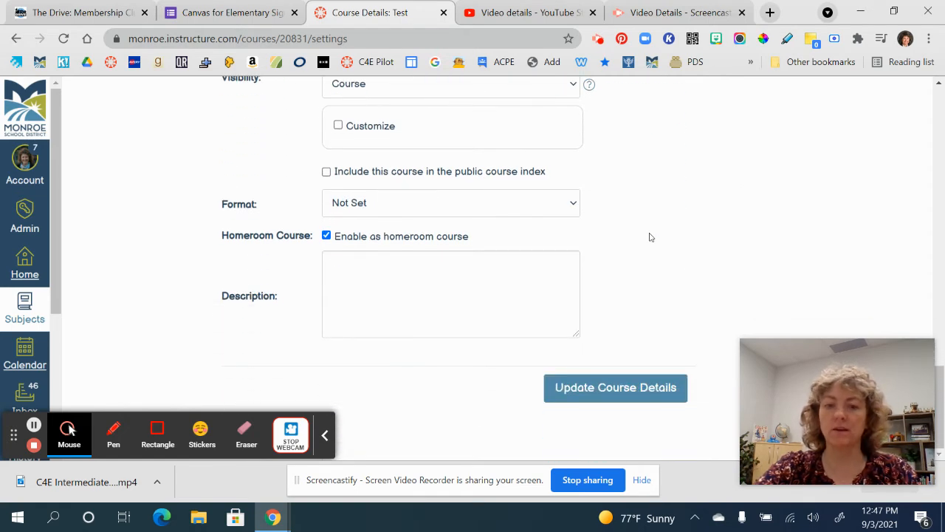
click(621, 389)
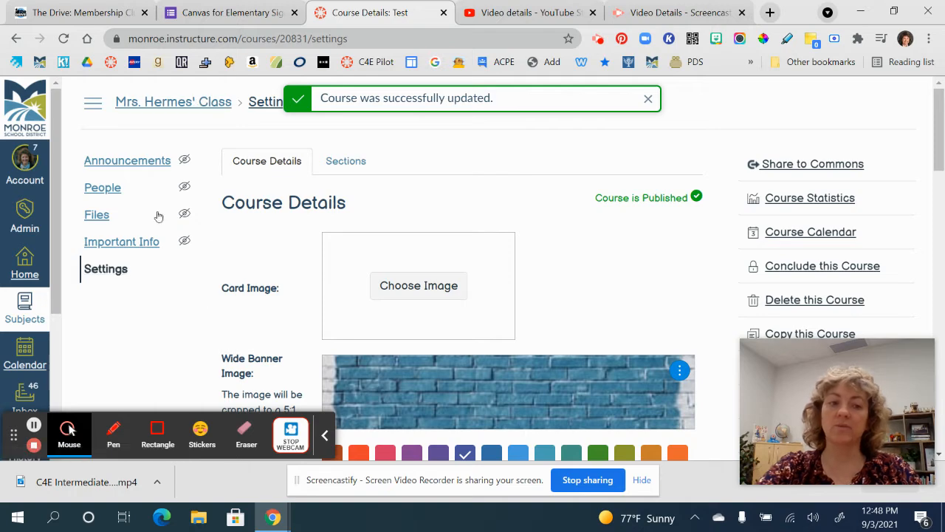
Step: Return to the dashboard and check how the homeroom course appears above the subject cards
click(24, 271)
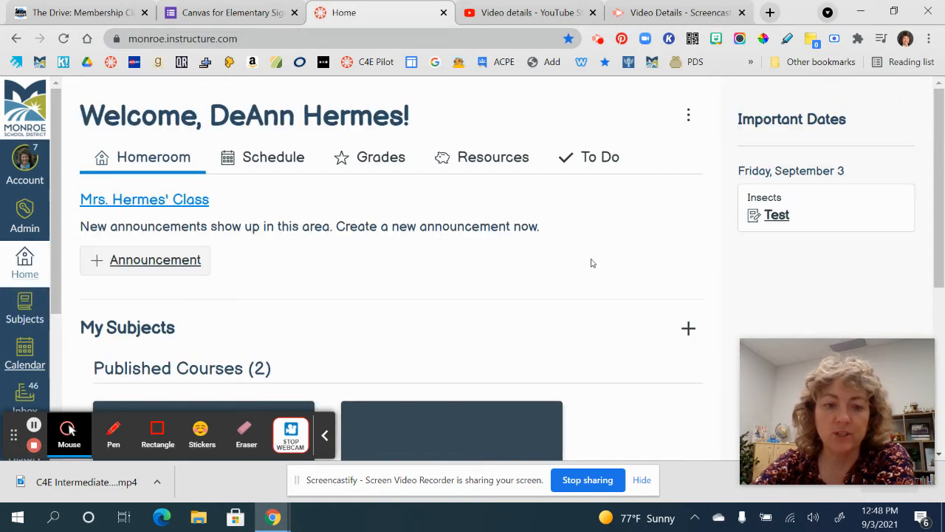
scroll(573, 275, down, 1)
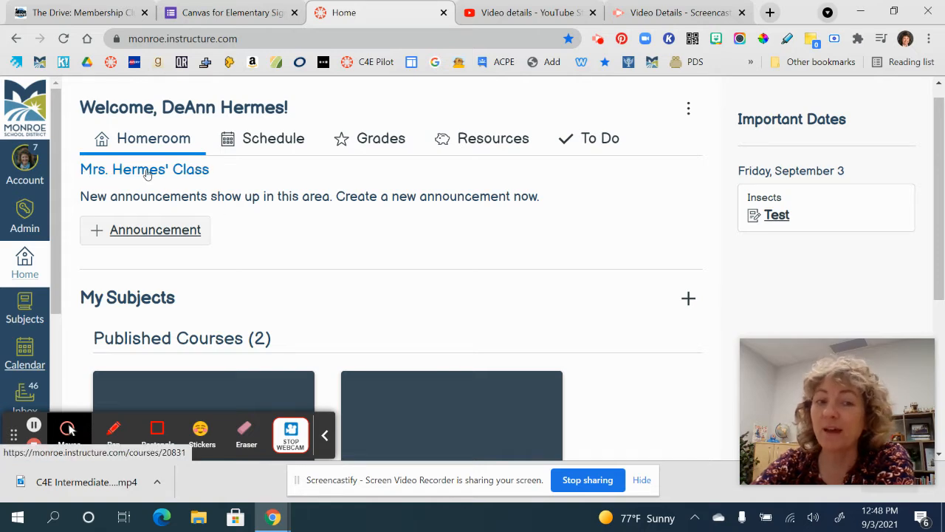
scroll(369, 242, up, 1)
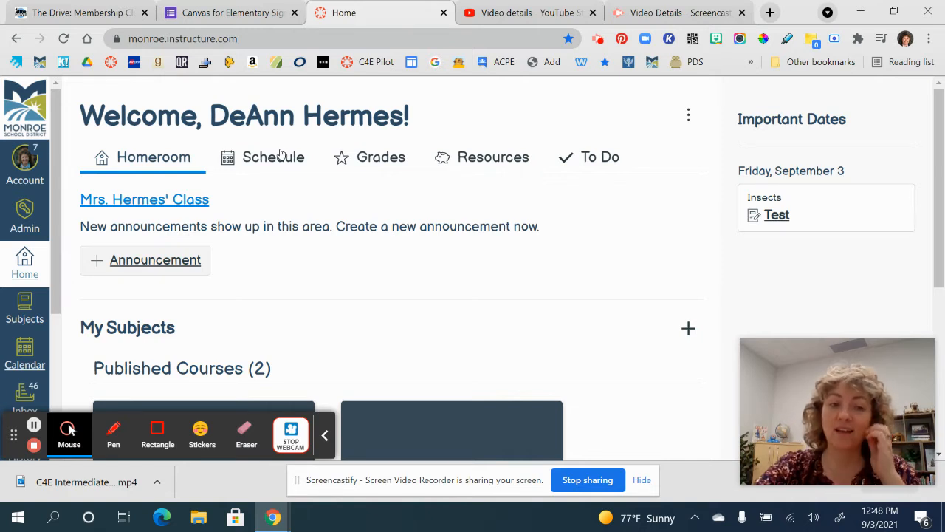
Step: Review the editor and posting options of a new homeroom announcement, and return to the dashboard without saving it
click(163, 267)
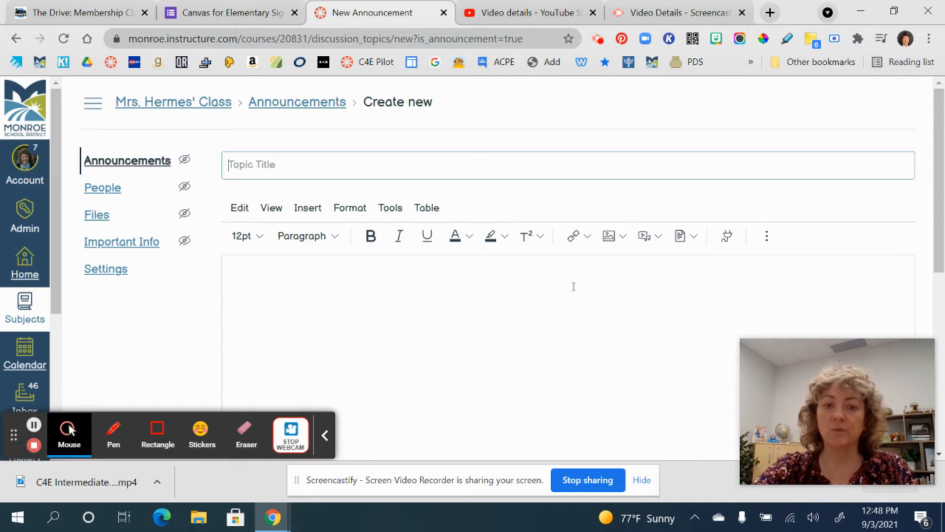
scroll(573, 286, down, 2)
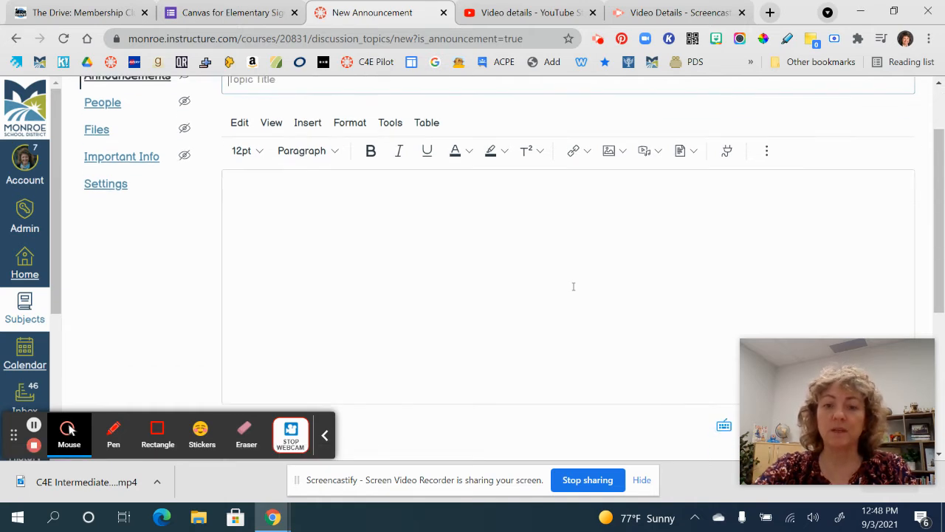
scroll(573, 287, down, 1)
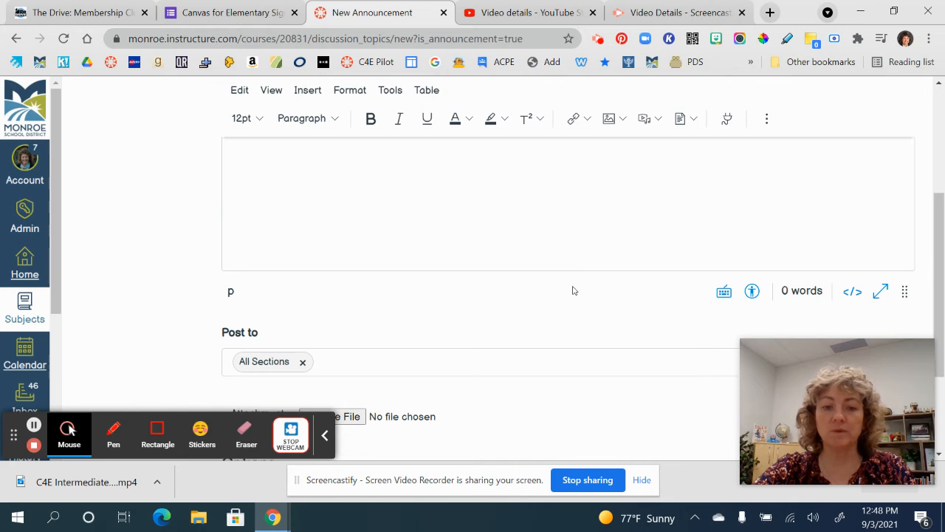
scroll(573, 290, down, 1)
scroll(573, 286, down, 1)
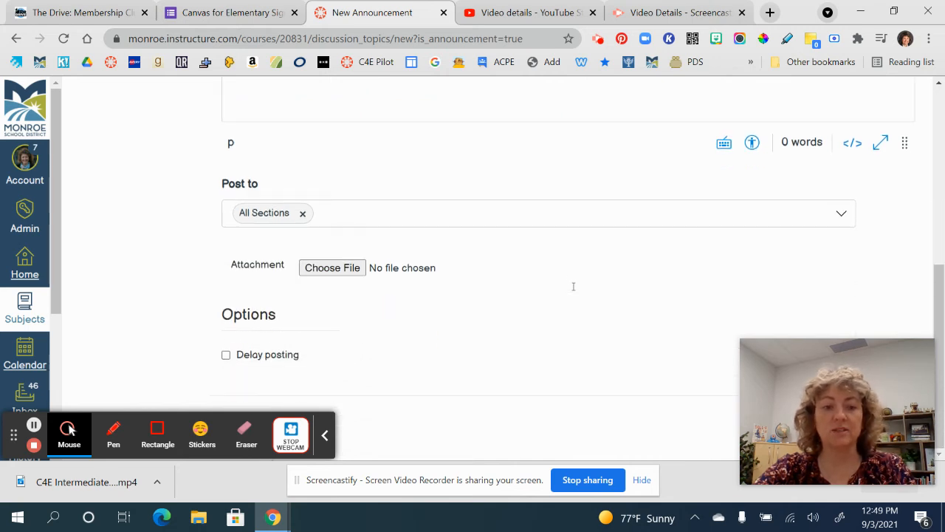
scroll(574, 286, up, 5)
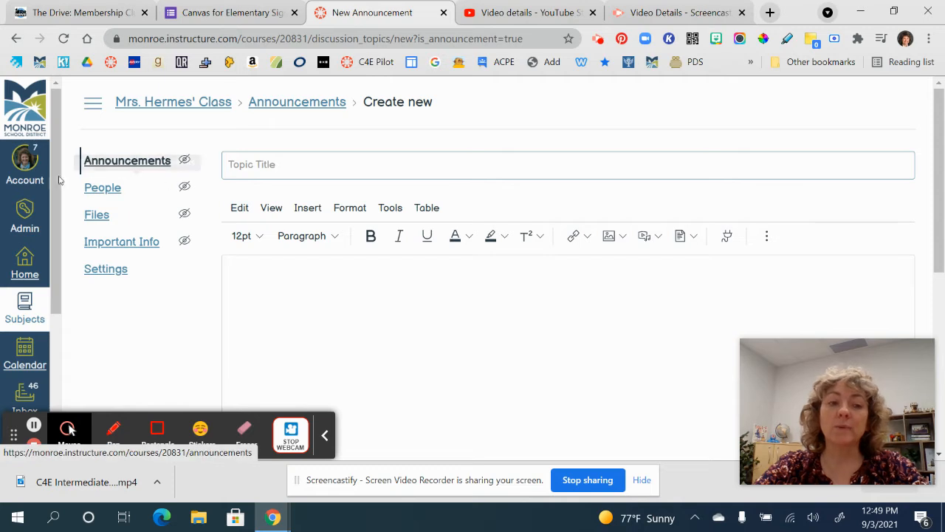
click(28, 268)
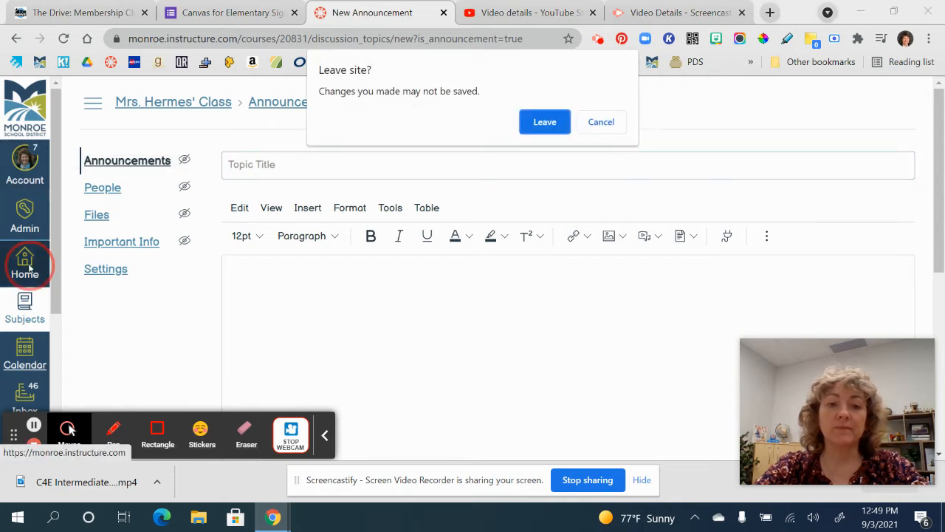
click(547, 121)
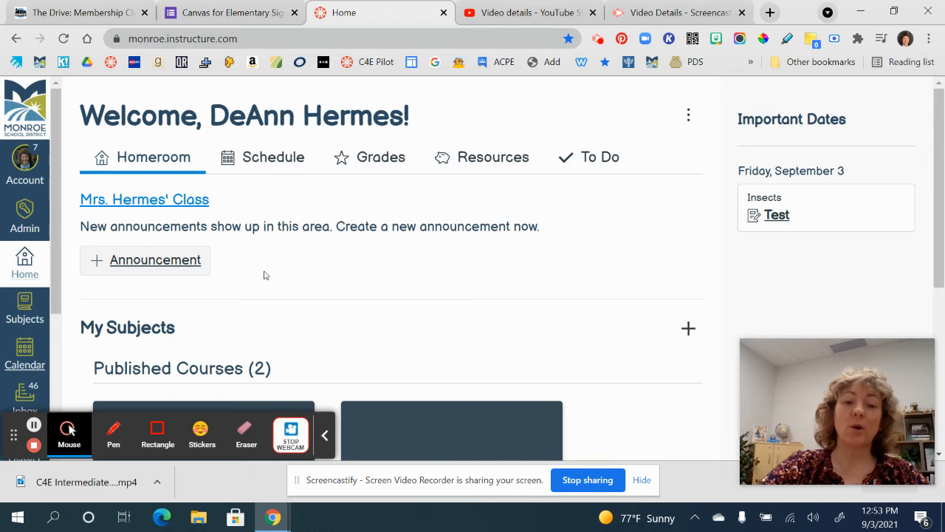
Step: Start a new homeroom announcement from the dashboard and place the cursor in its empty message body
click(161, 262)
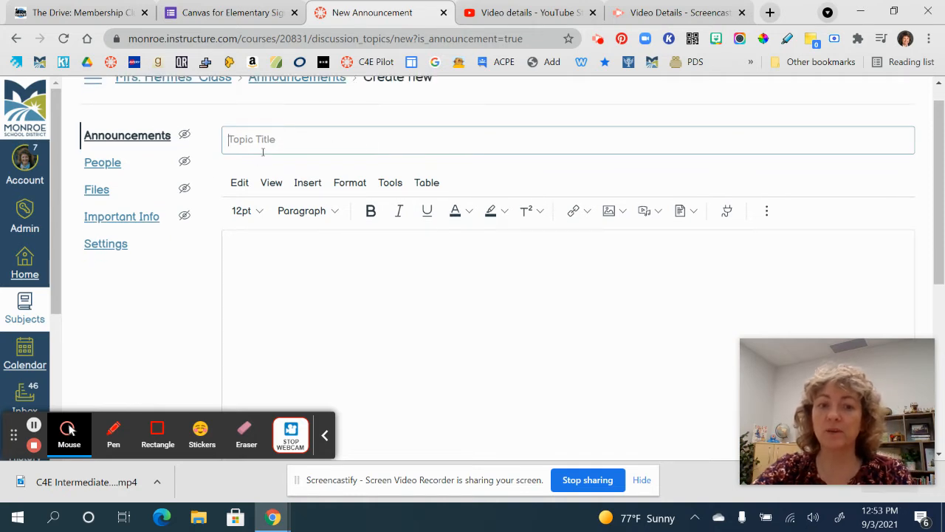
click(438, 136)
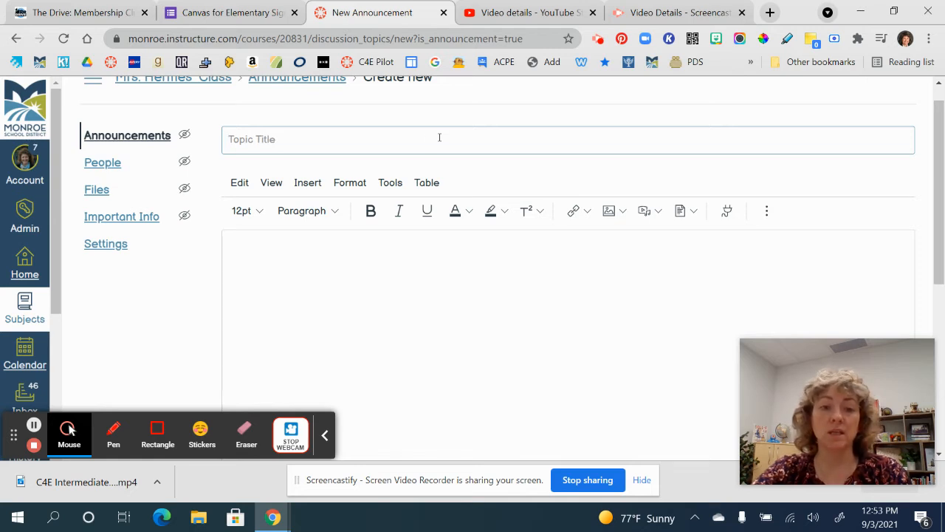
scroll(343, 304, down, 1)
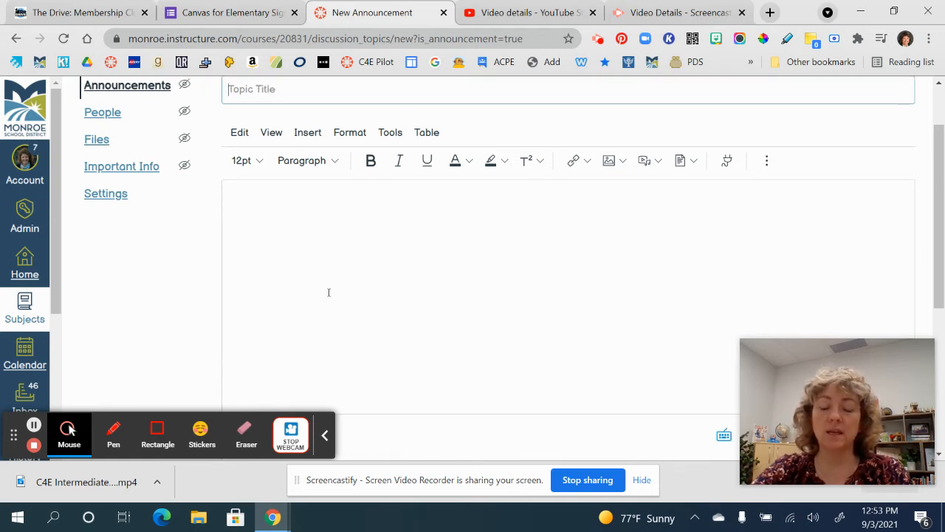
click(299, 221)
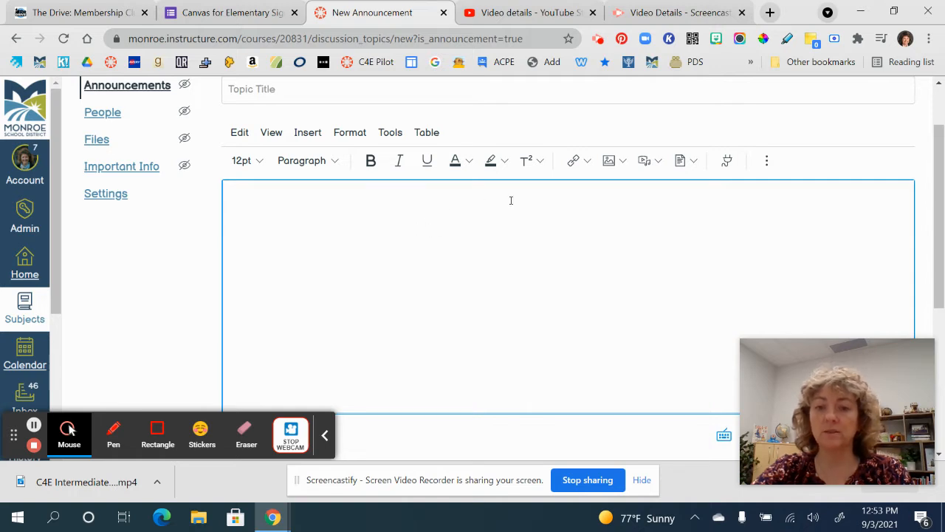
Step: Examine the media recorder for the announcement, allowing microphone and camera access, and close it without recording
click(644, 163)
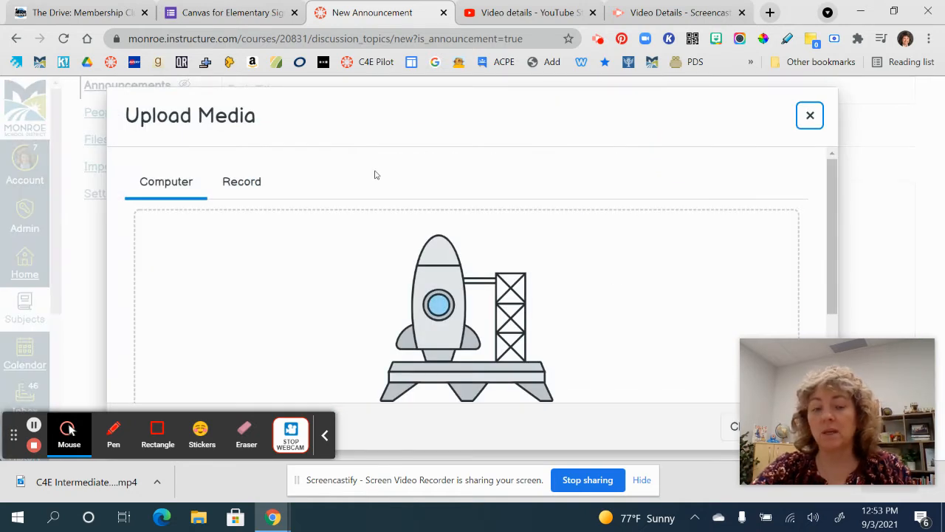
click(252, 189)
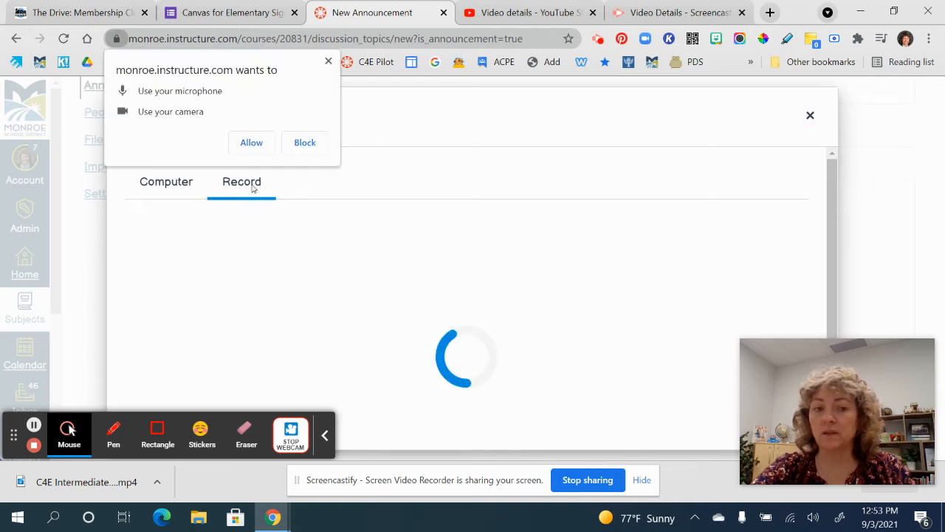
click(255, 144)
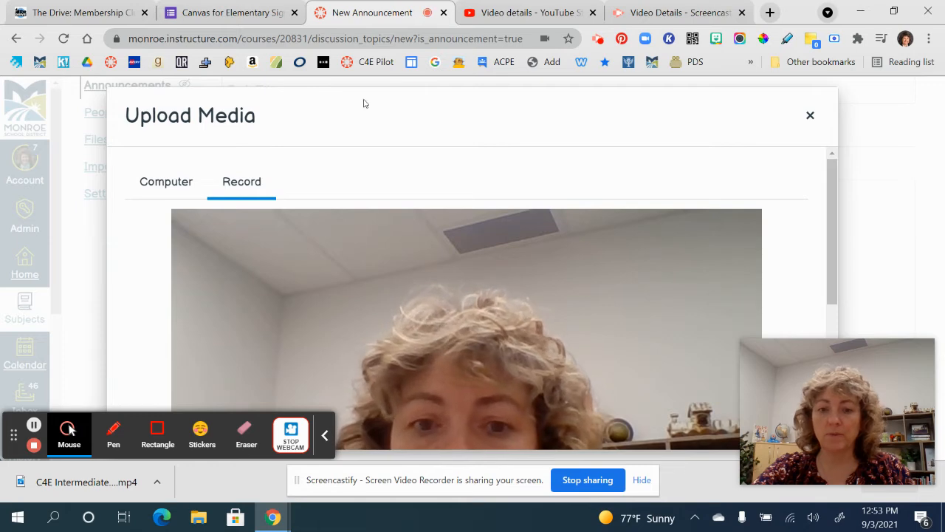
scroll(544, 224, down, 1)
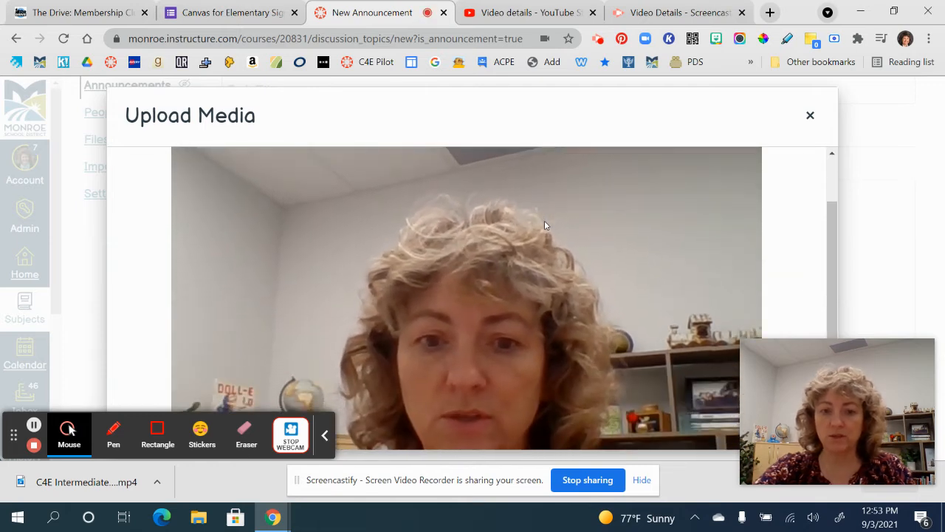
scroll(544, 222, down, 2)
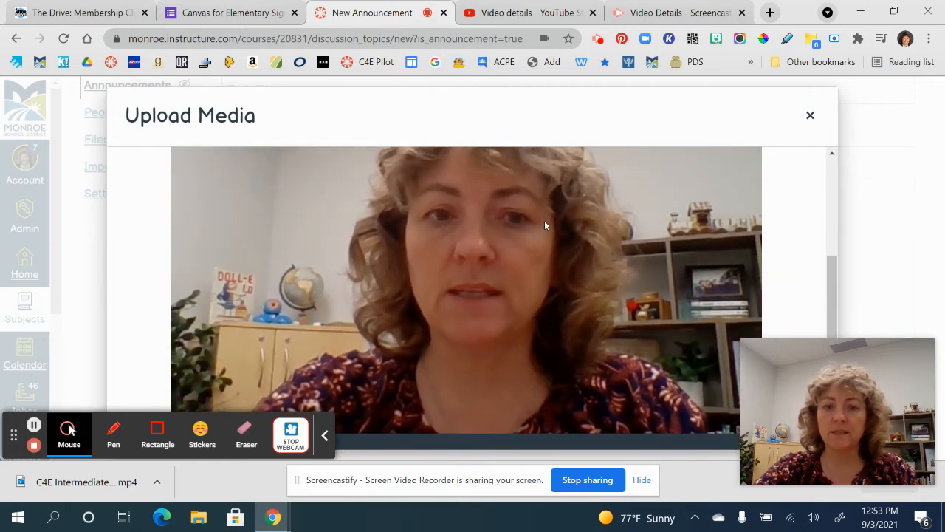
scroll(790, 170, down, 2)
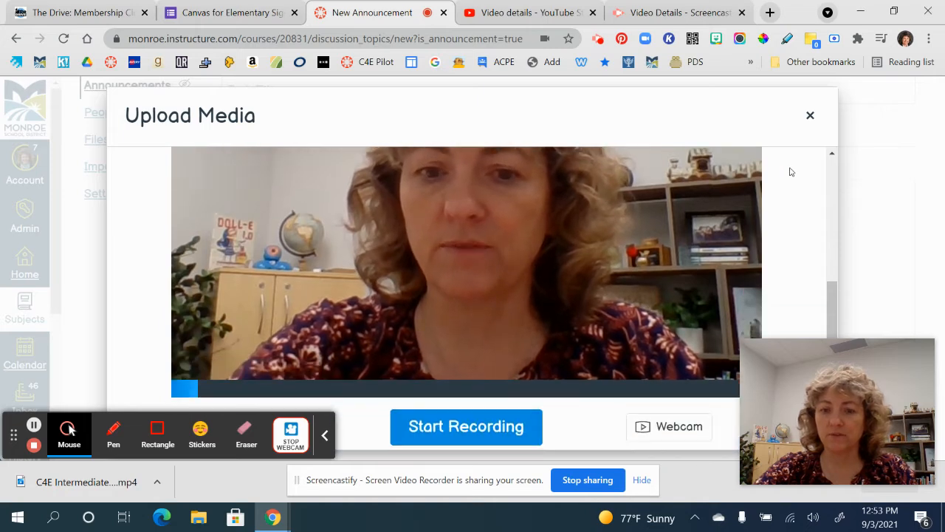
scroll(791, 170, down, 1)
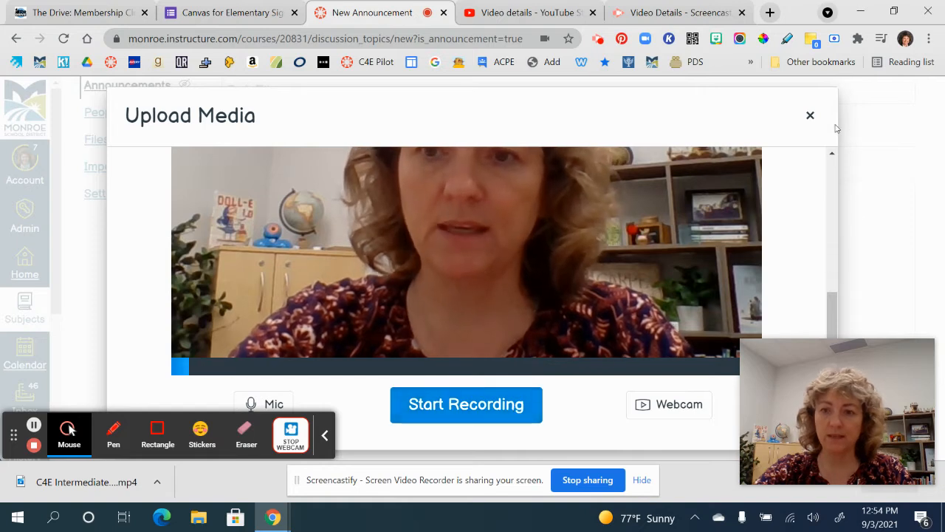
click(809, 115)
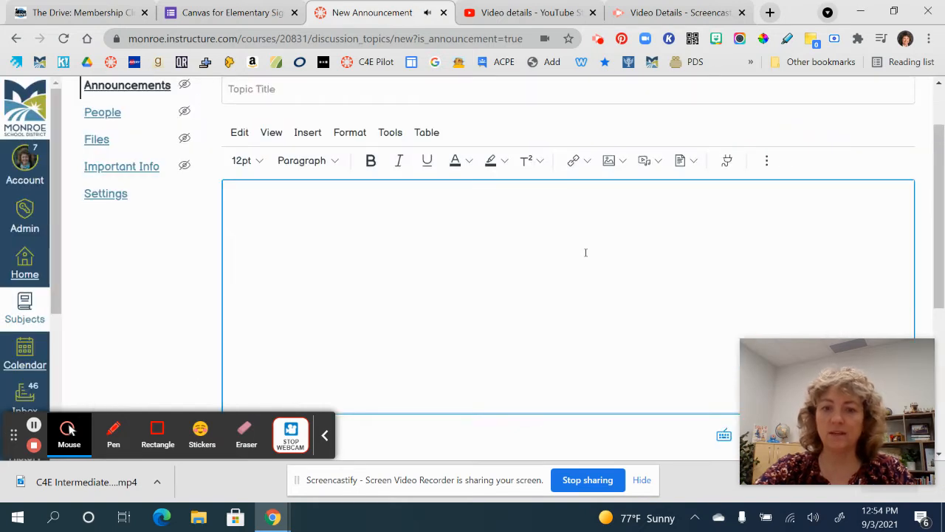
Step: Look over the announcement form from the title and message body to the section, attachment and delayed posting options
scroll(600, 266, down, 3)
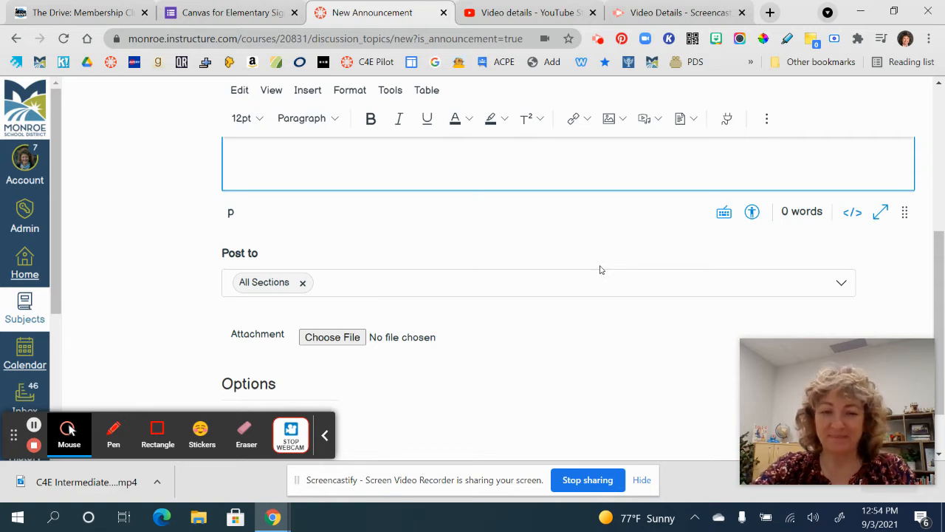
scroll(523, 209, up, 2)
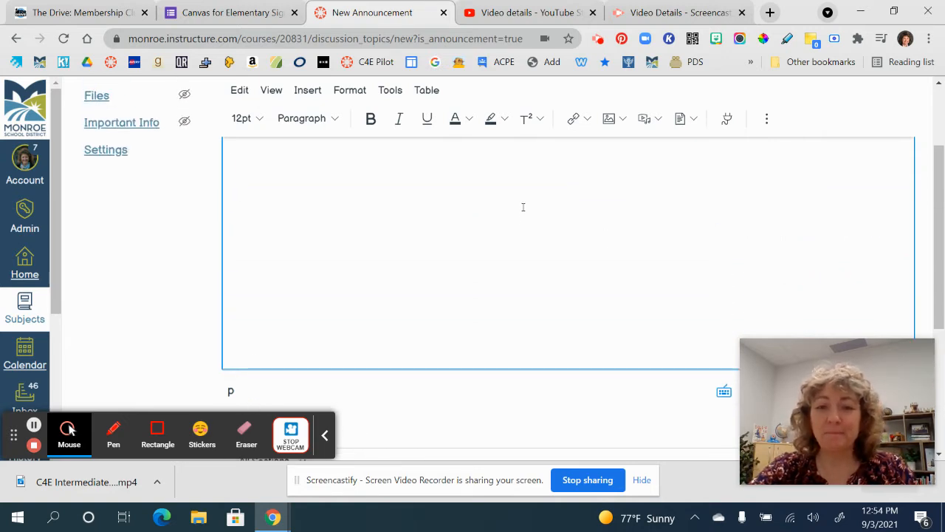
scroll(523, 207, up, 2)
scroll(523, 207, down, 4)
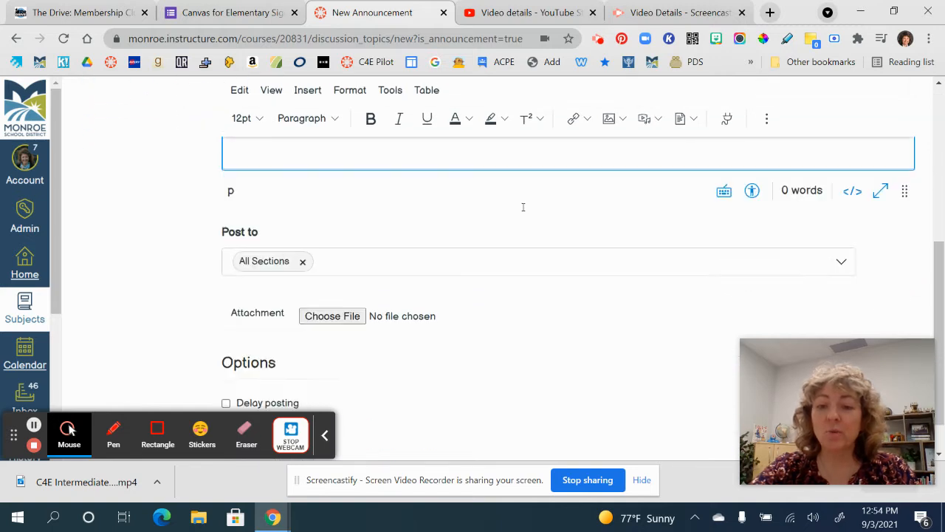
scroll(523, 207, down, 1)
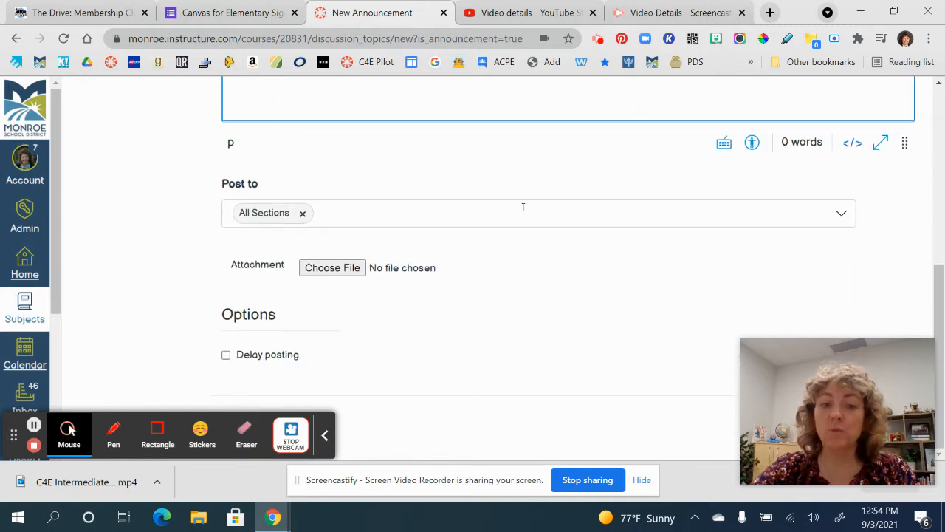
scroll(523, 207, up, 2)
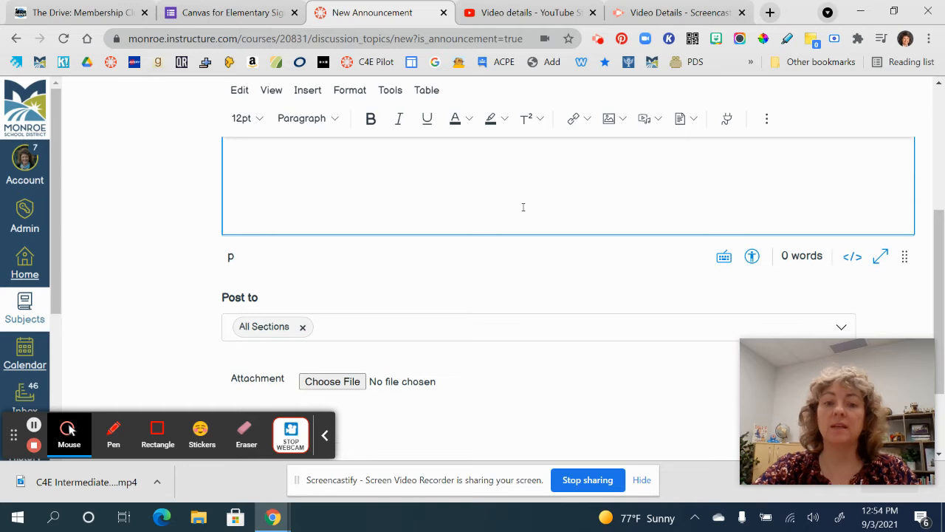
scroll(523, 207, up, 2)
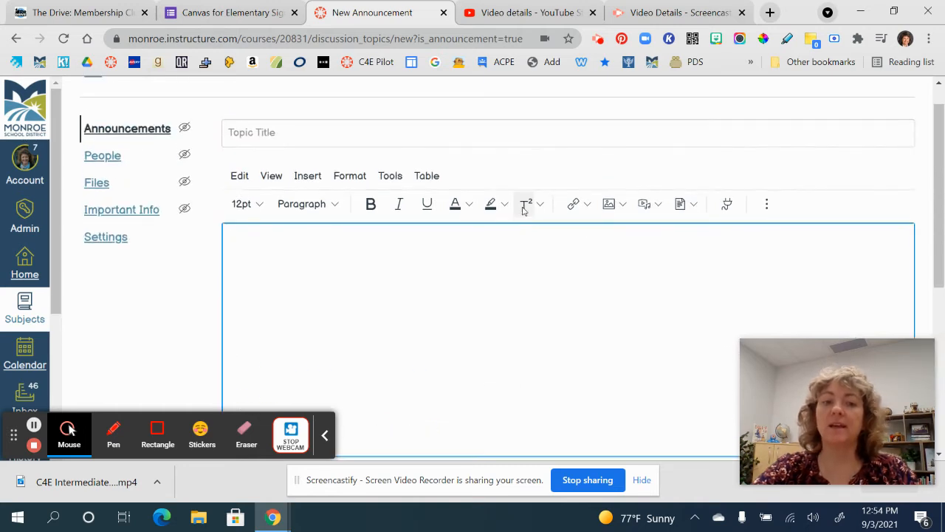
scroll(523, 206, down, 5)
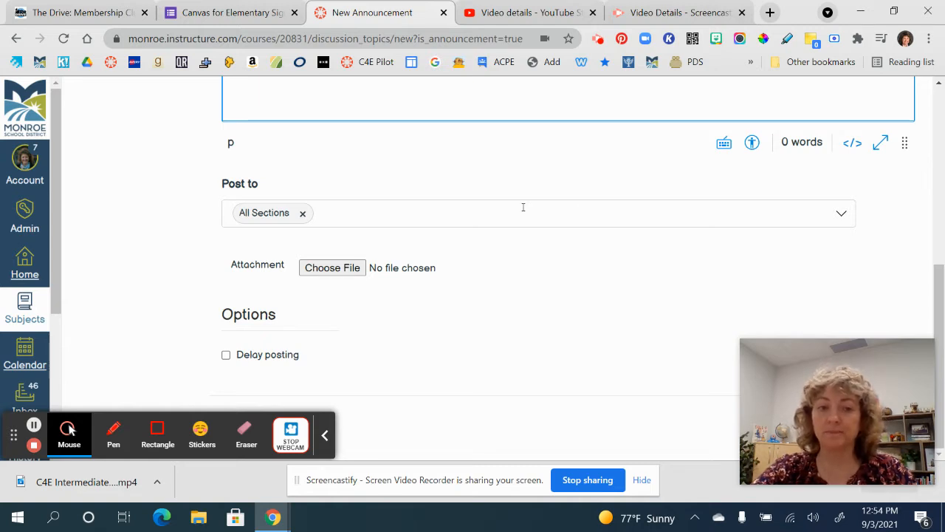
click(34, 424)
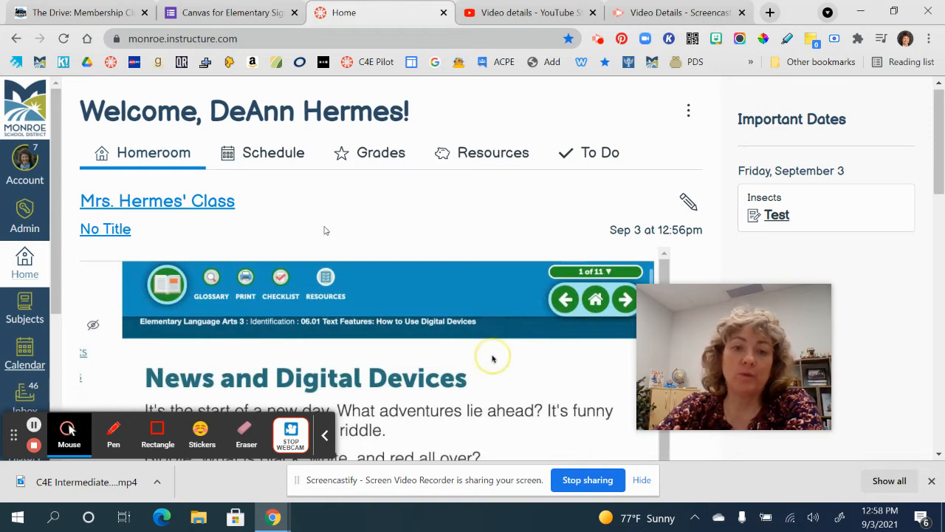
Step: Examine how the posted video announcement appears on the homeroom dashboard above the subject cards
scroll(326, 231, down, 1)
scroll(326, 230, up, 1)
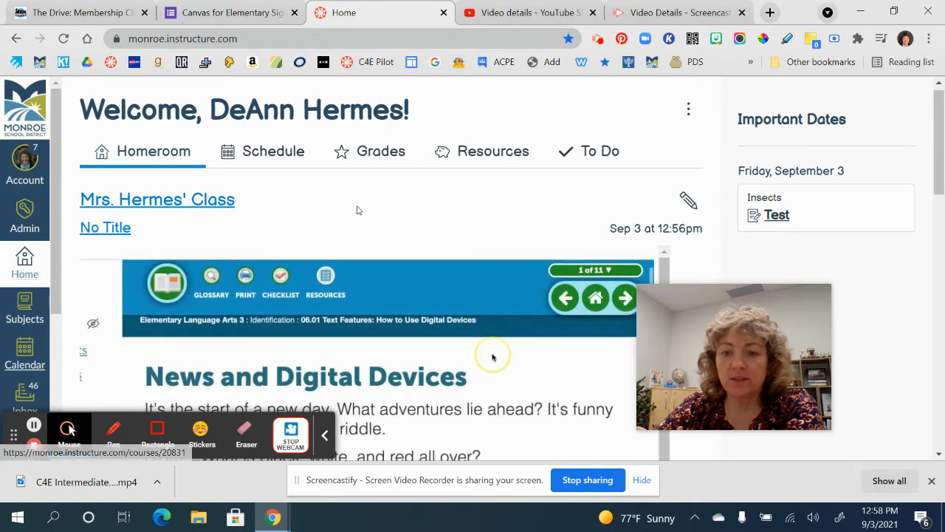
scroll(357, 210, down, 3)
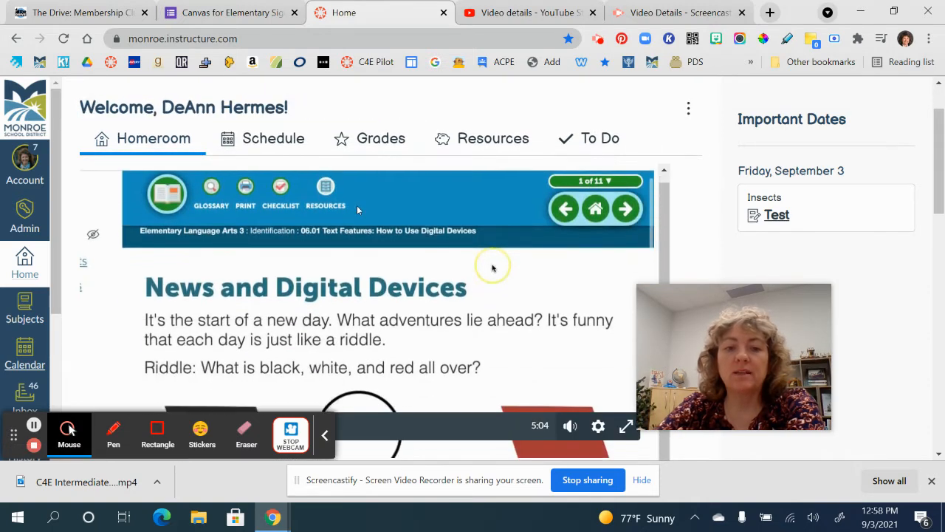
scroll(358, 209, down, 3)
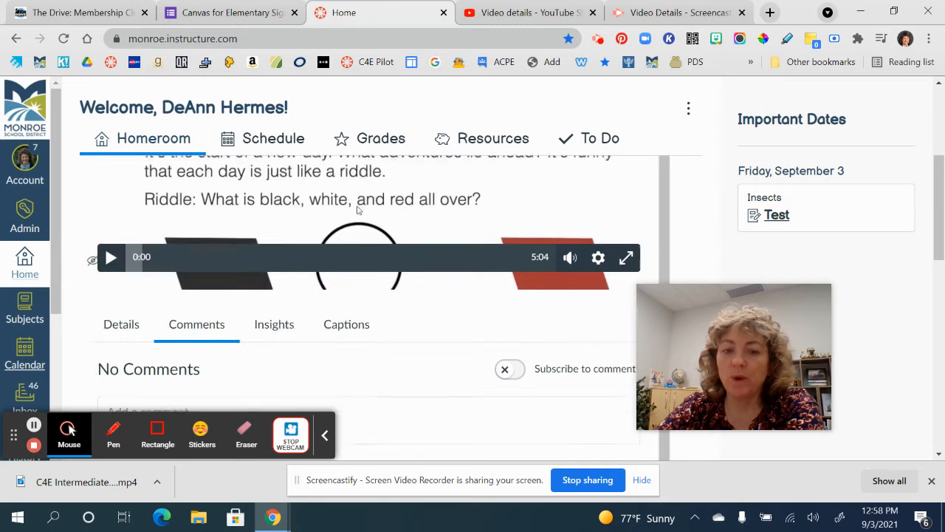
scroll(357, 211, down, 8)
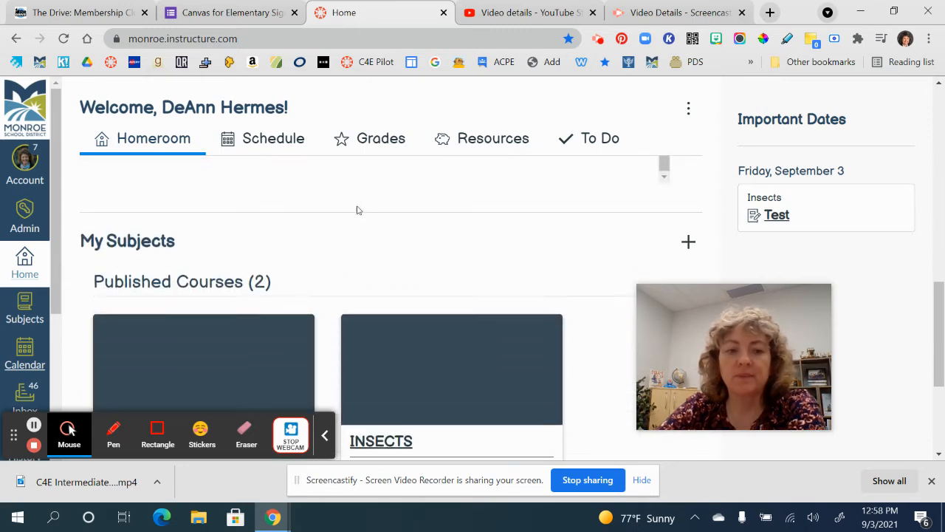
Step: Start a new subject from My Subjects under the C4E Pilot account, with enrollments synced from the Test homeroom
scroll(359, 211, down, 1)
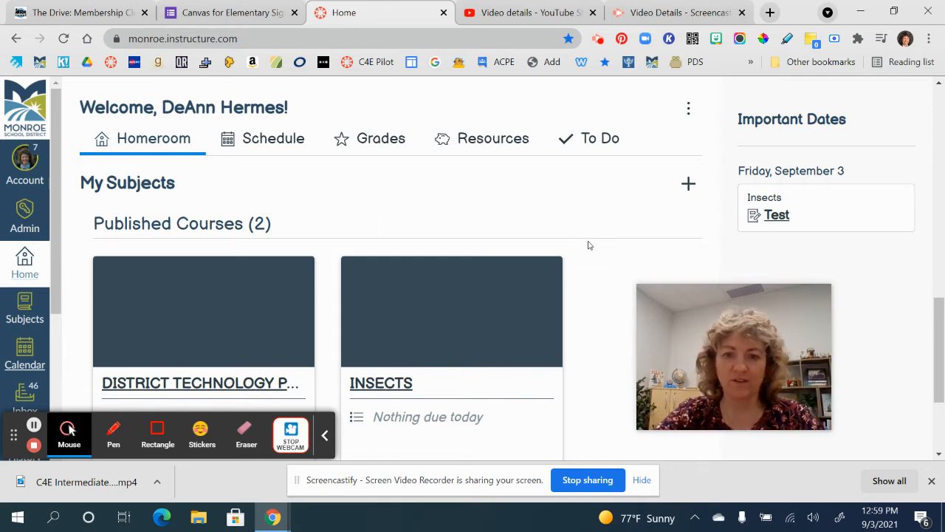
scroll(592, 247, down, 1)
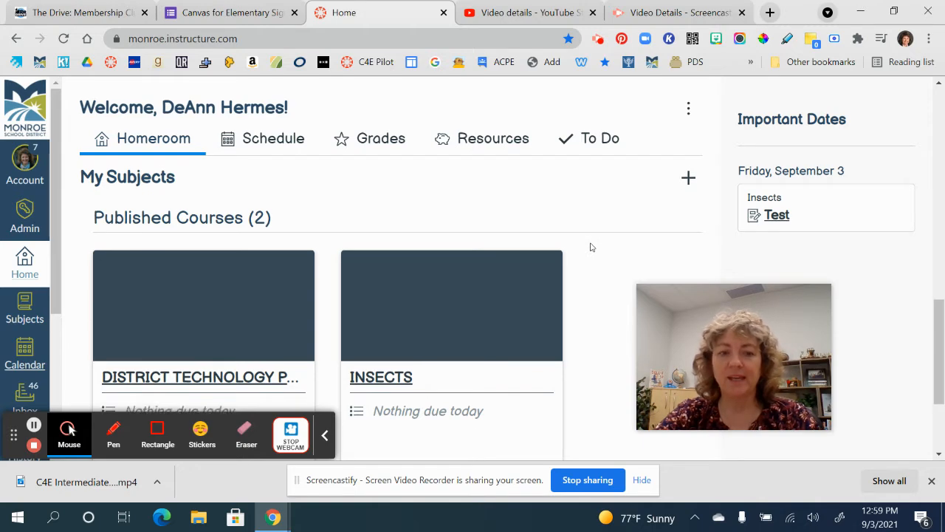
scroll(592, 248, up, 1)
scroll(590, 248, up, 1)
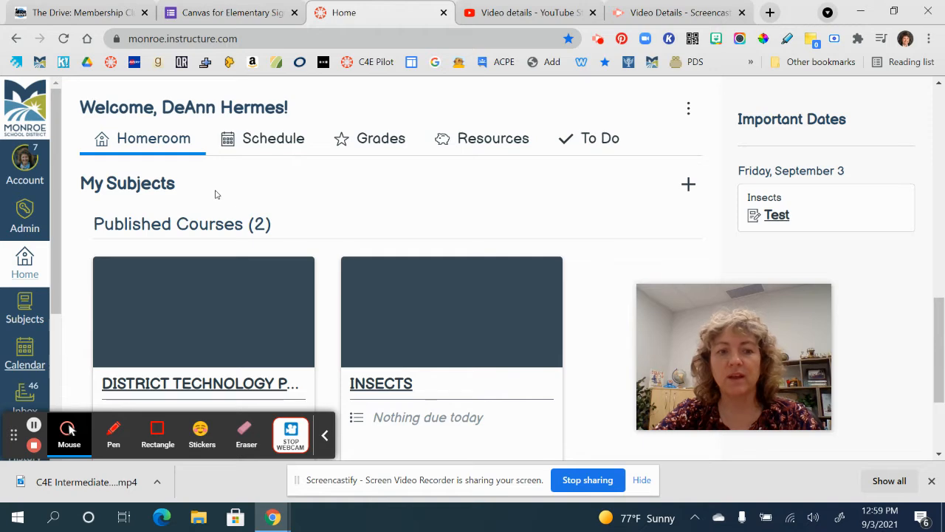
click(689, 186)
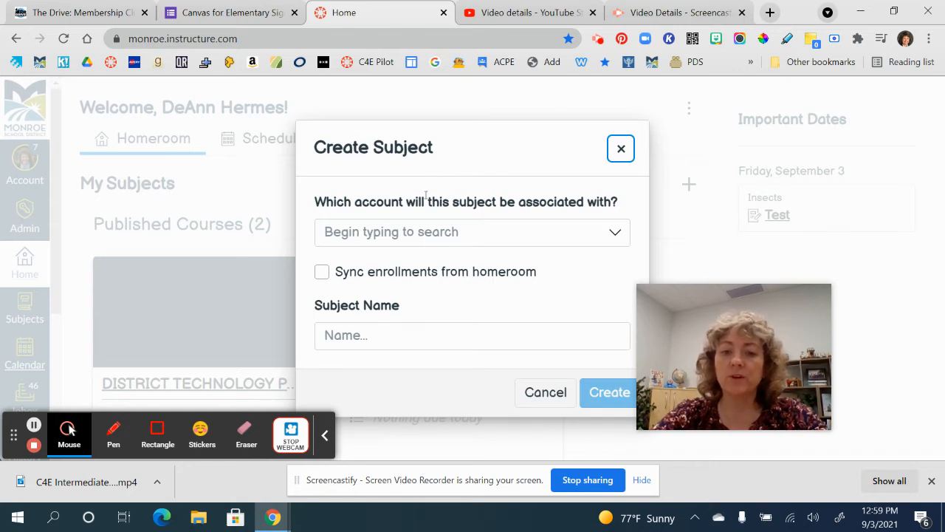
click(615, 233)
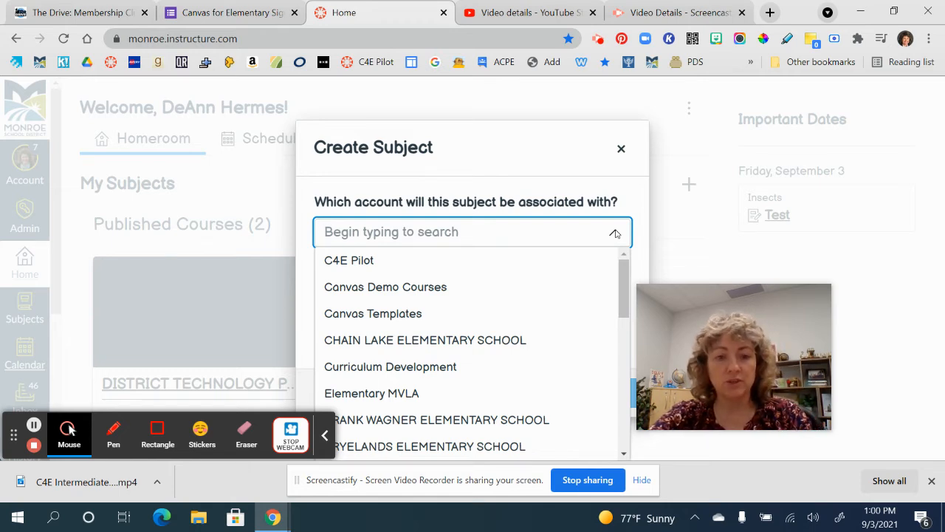
click(353, 263)
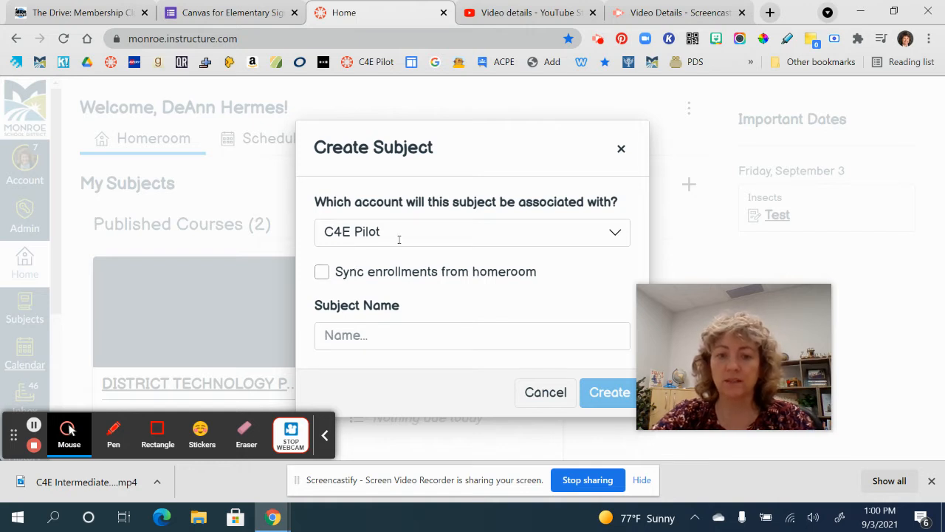
click(322, 272)
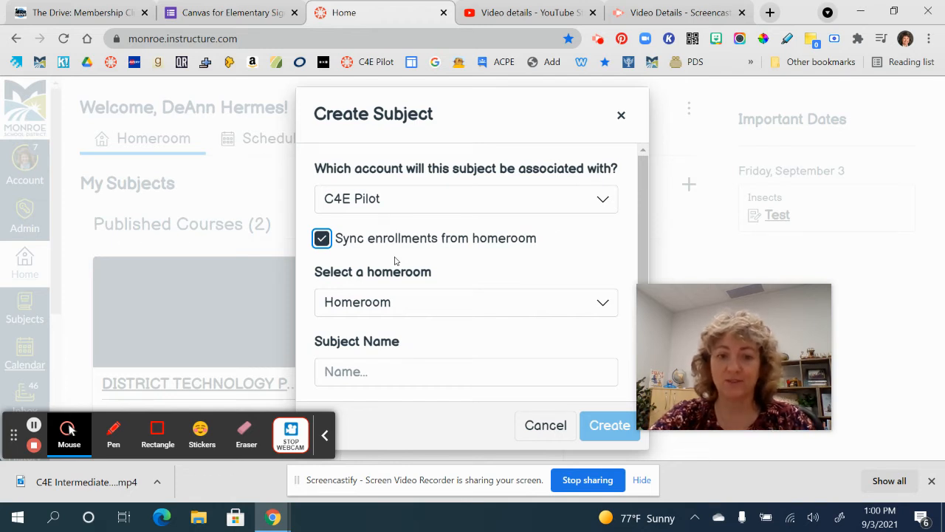
click(603, 306)
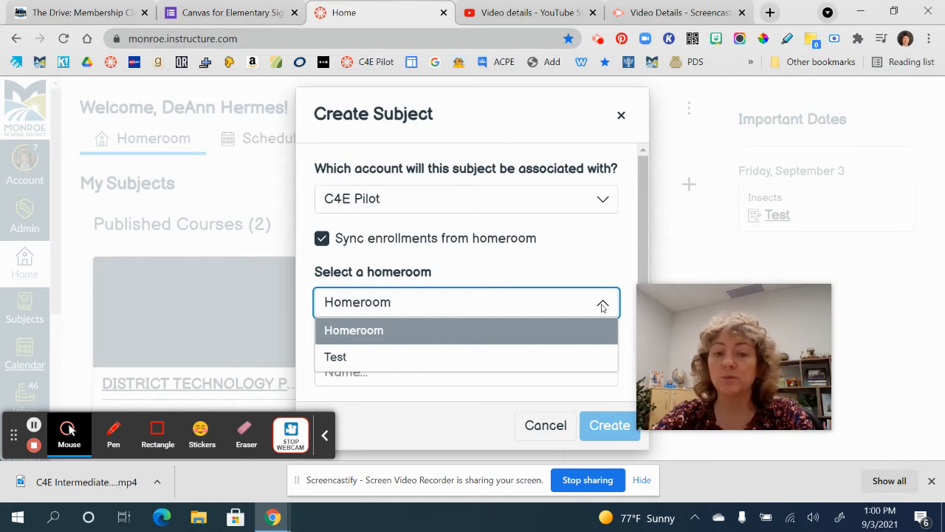
click(536, 361)
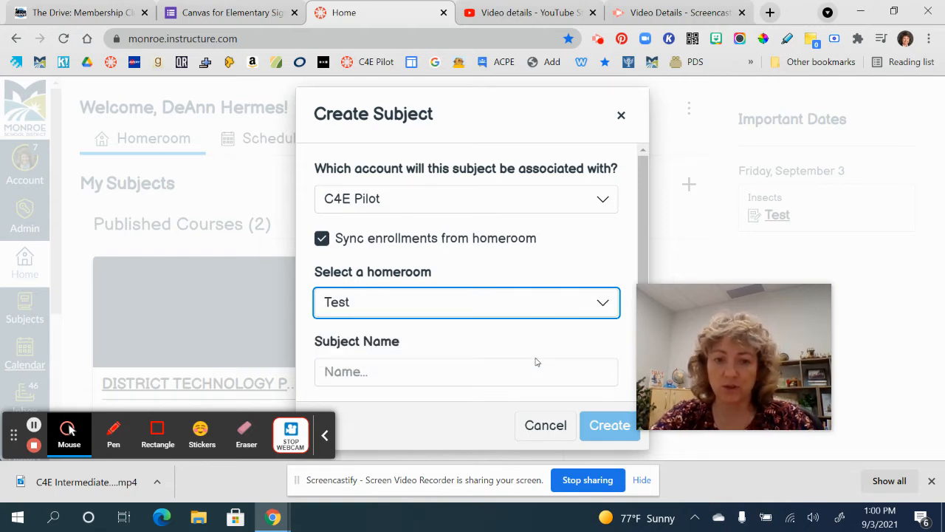
Step: Name the new subject US History and create it
scroll(538, 352, down, 1)
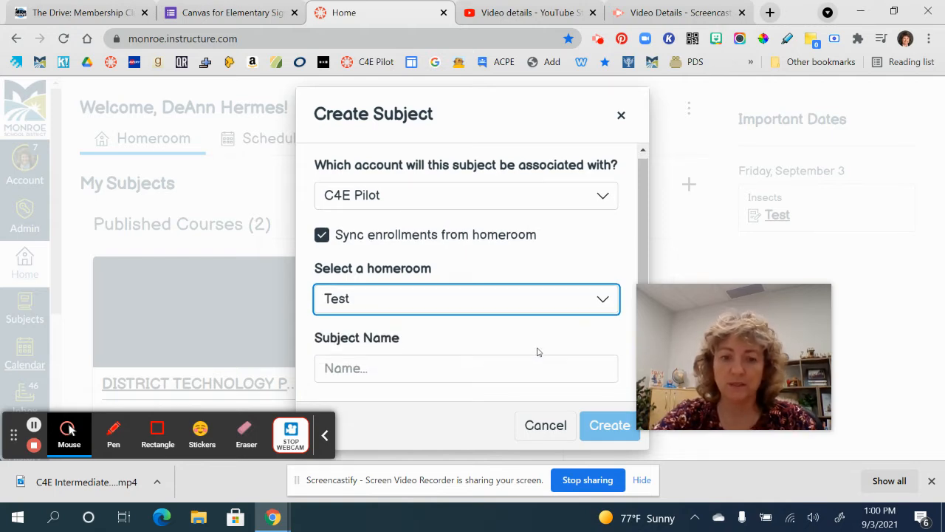
click(417, 365)
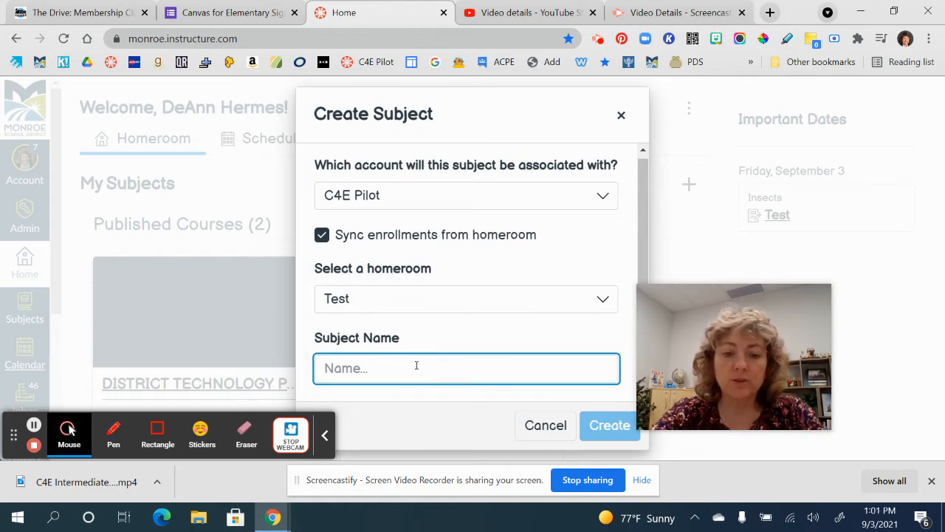
text(Us)
key(BackSpace)
text(S)
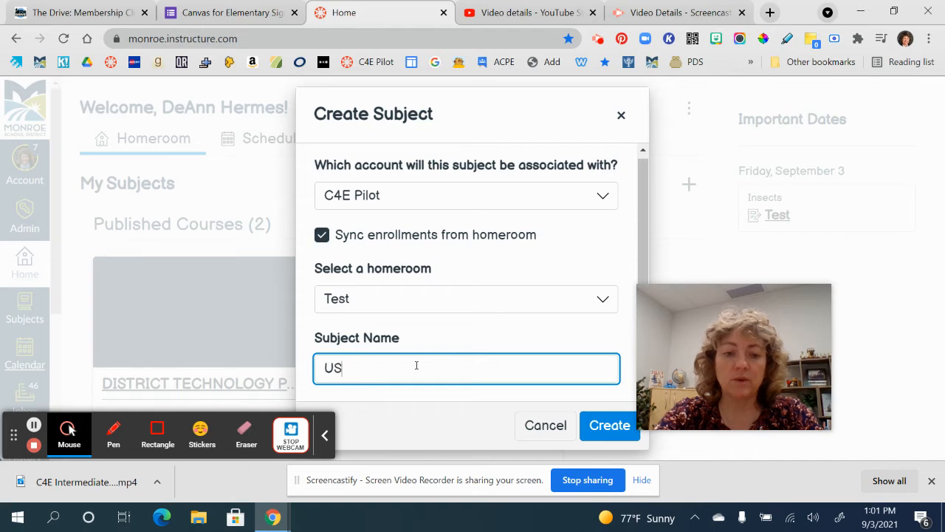
text( History)
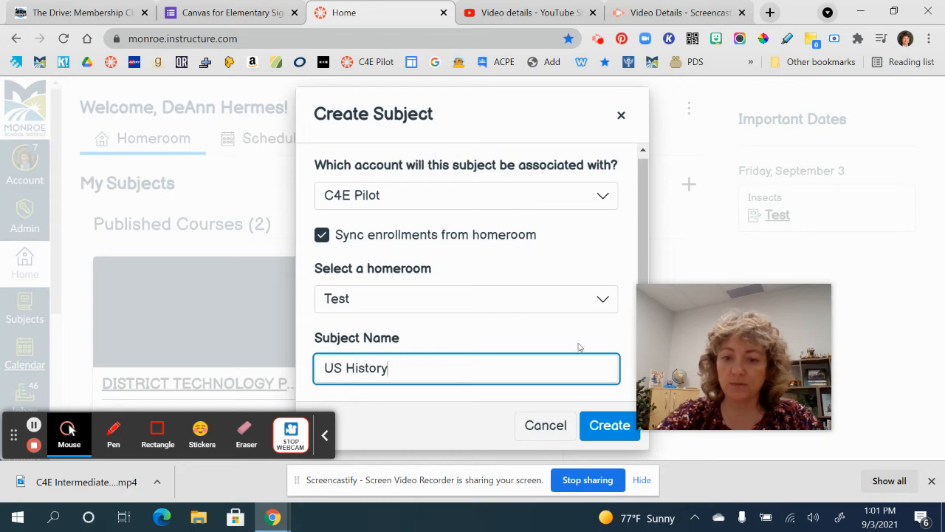
click(608, 425)
click(609, 425)
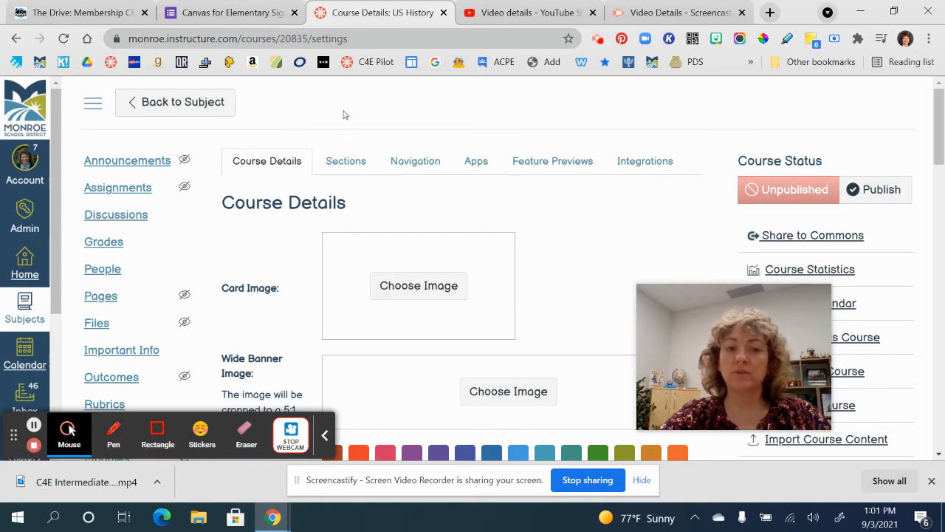
Step: View the new US History subject's home page and return to My Subjects on the homeroom dashboard
click(183, 103)
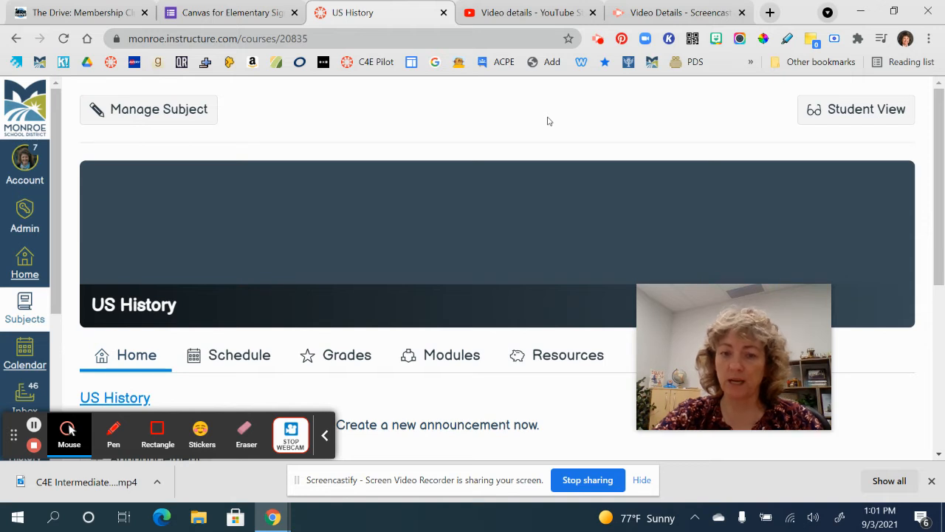
click(25, 263)
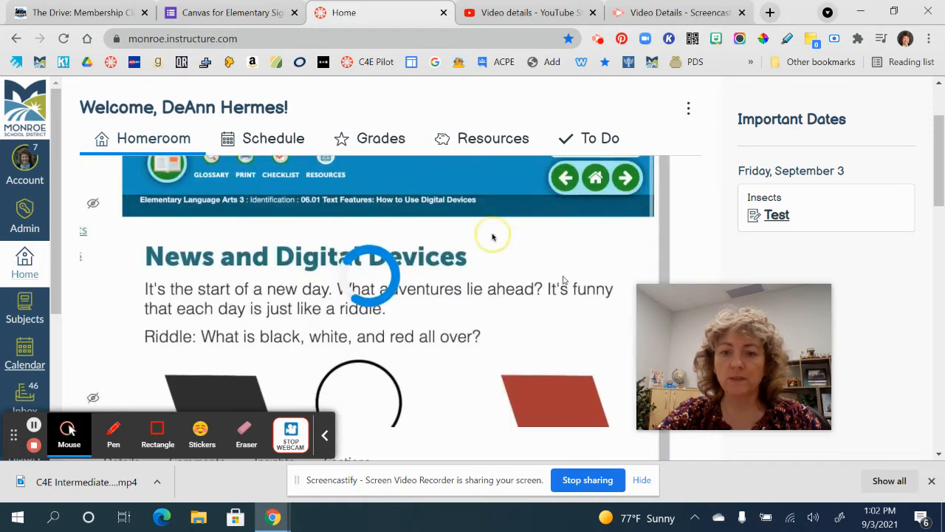
scroll(563, 280, down, 5)
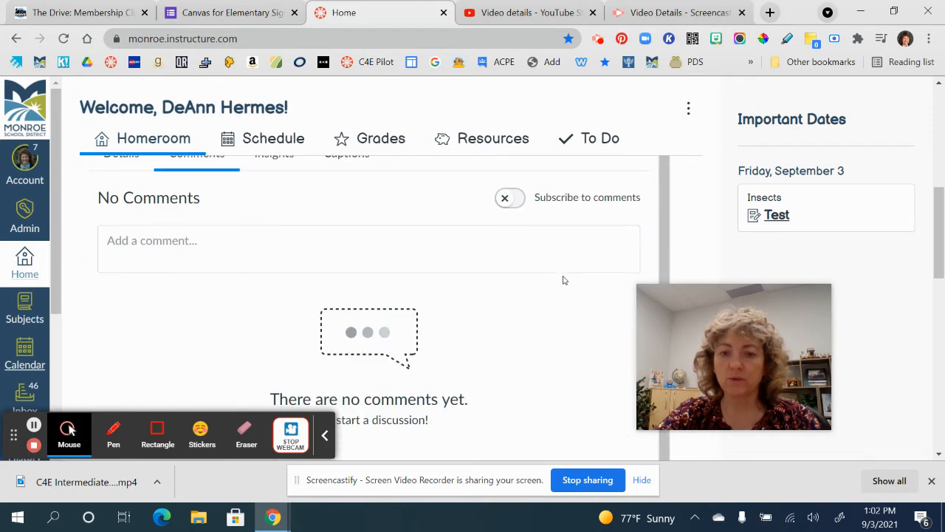
scroll(563, 280, down, 5)
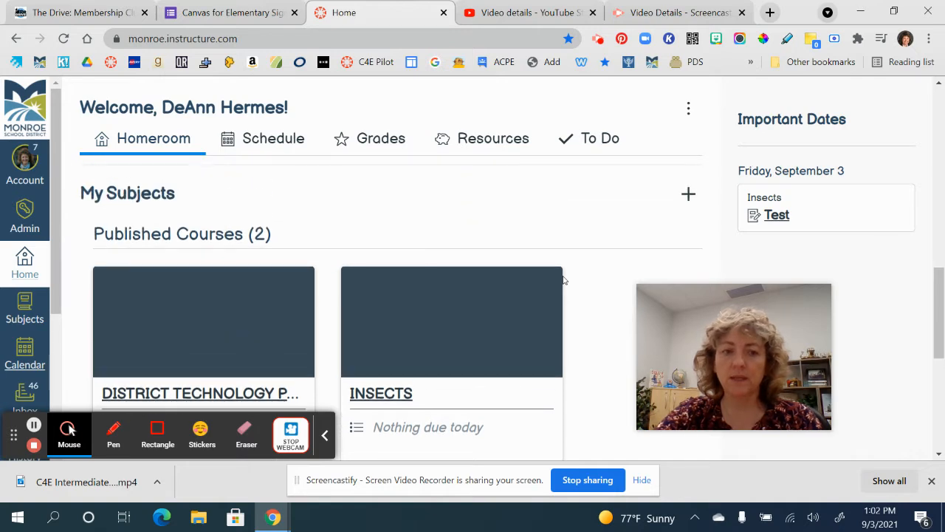
click(689, 196)
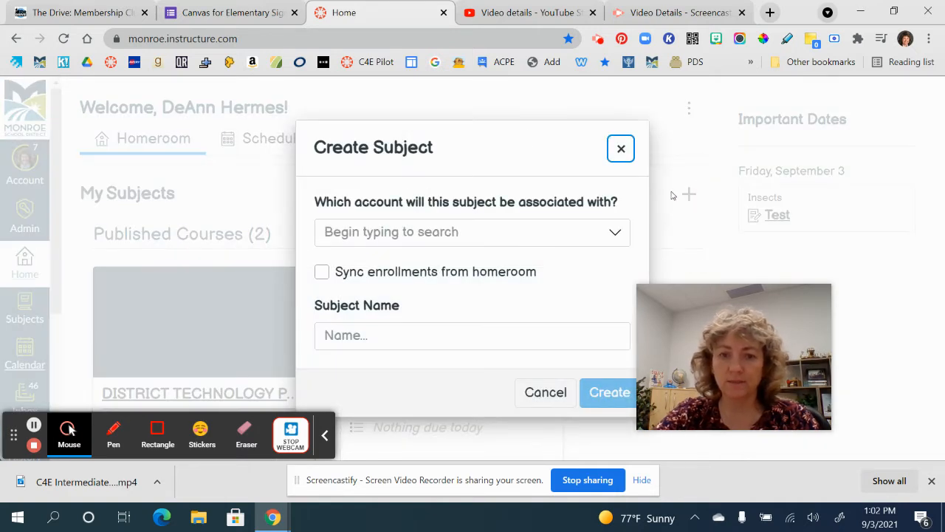
click(616, 234)
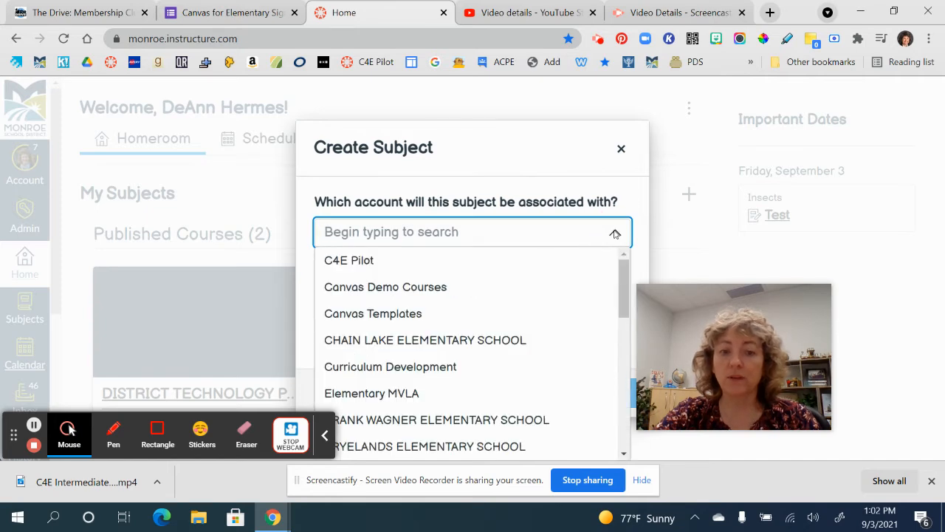
click(494, 268)
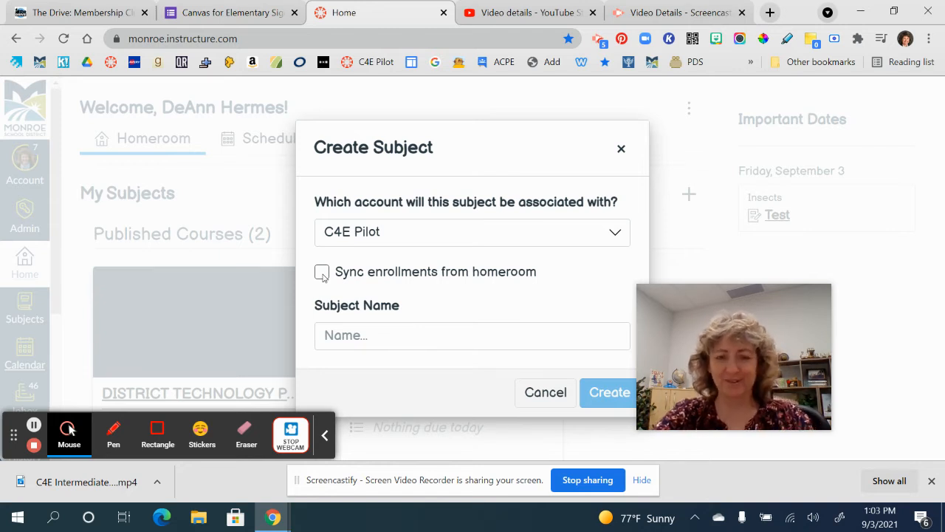
click(343, 338)
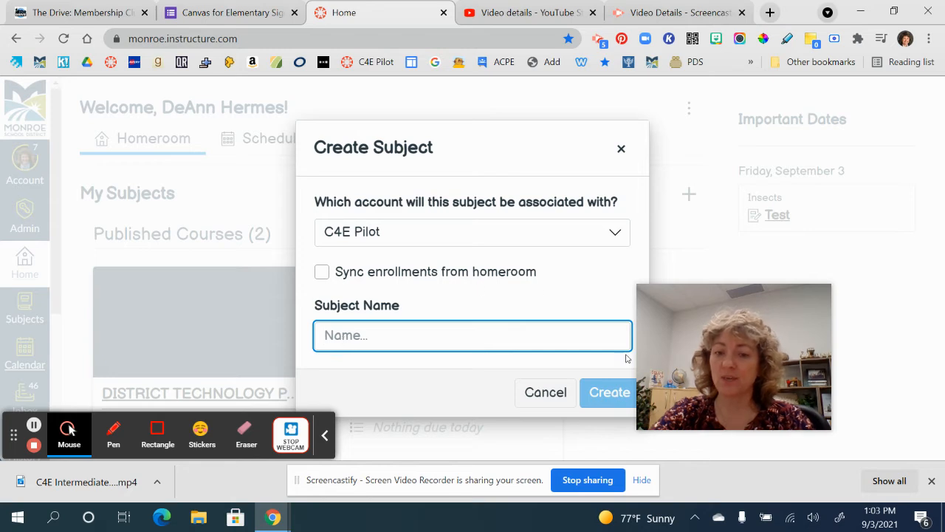
click(545, 393)
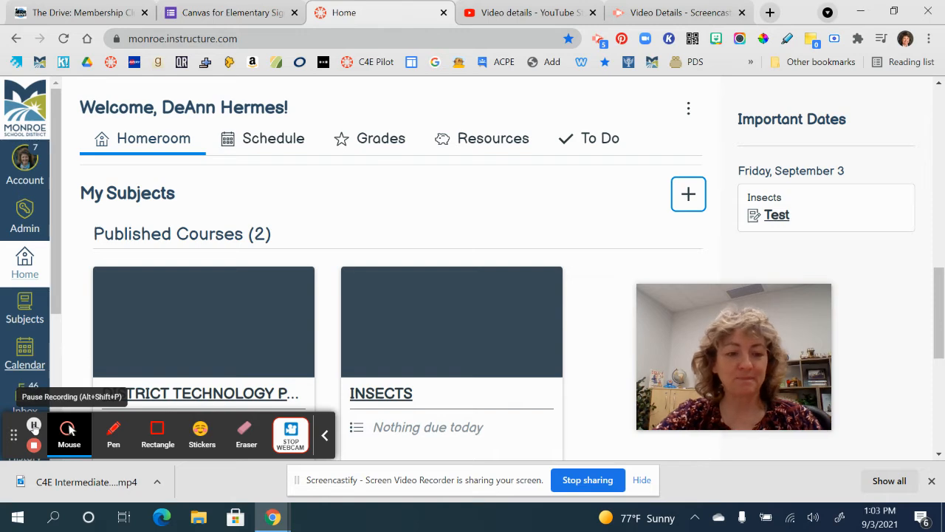
click(34, 426)
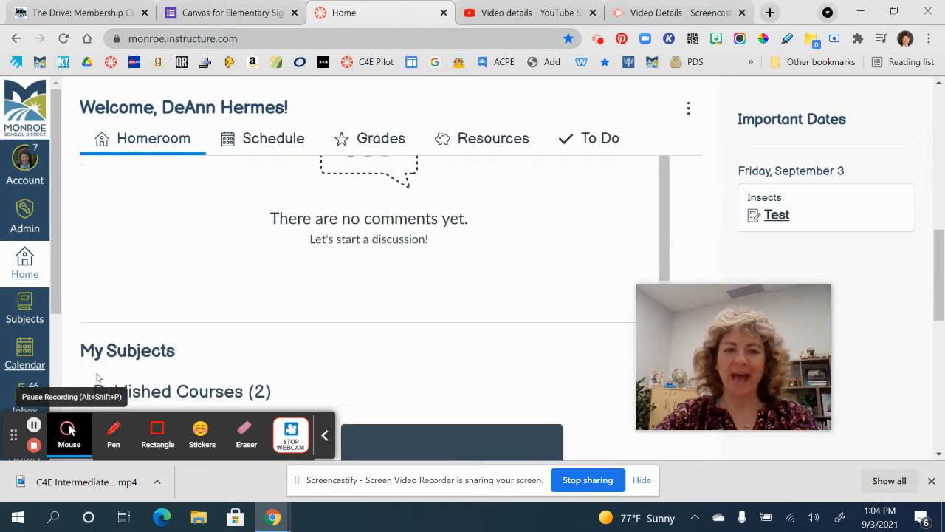
Step: Examine how the dashboard separates published courses from unpublished ones, down to the US History card
scroll(421, 294, down, 2)
scroll(421, 294, down, 1)
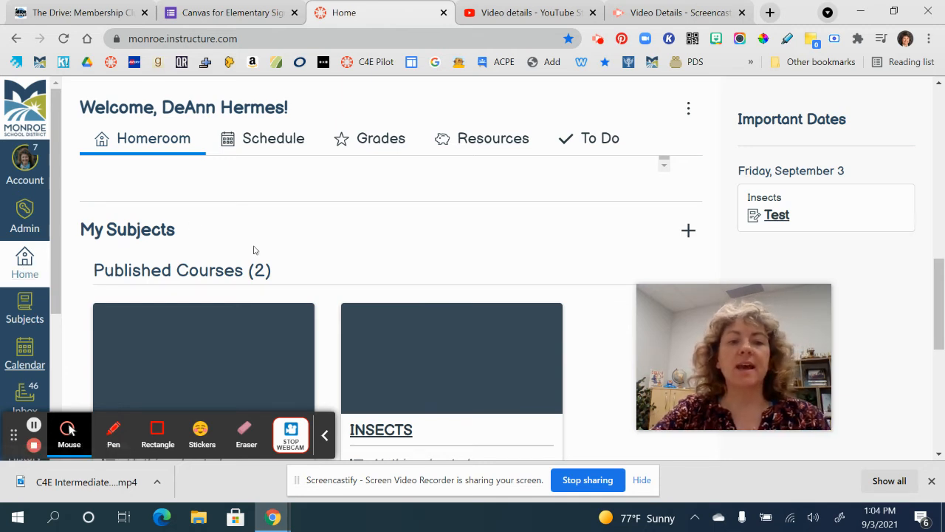
scroll(382, 259, down, 2)
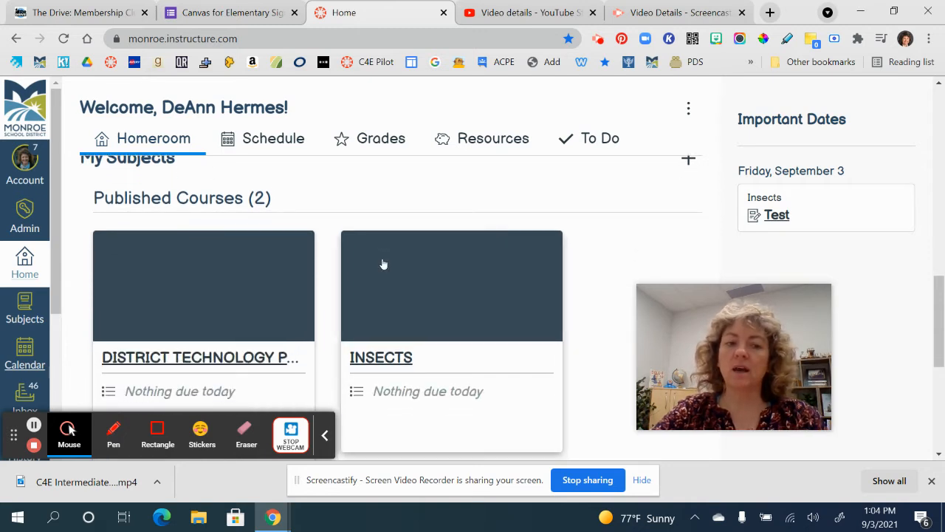
scroll(382, 263, down, 4)
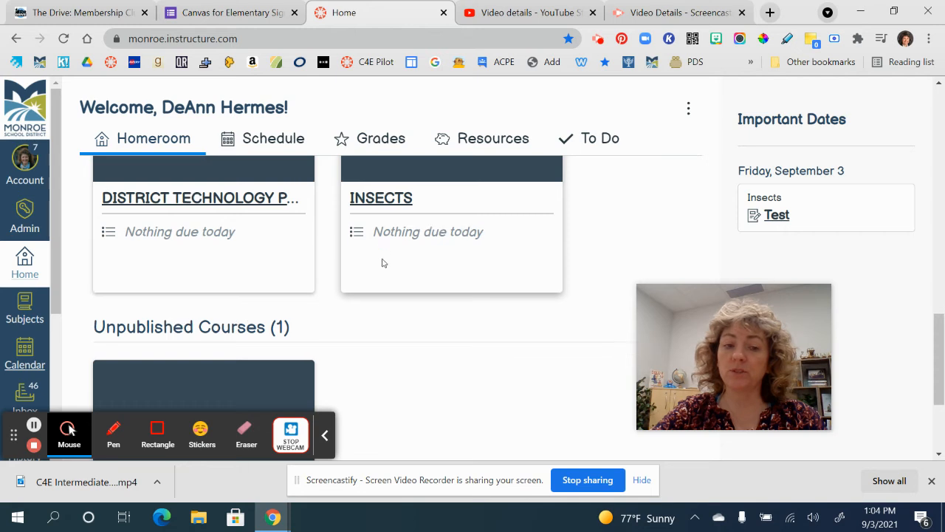
scroll(382, 263, down, 1)
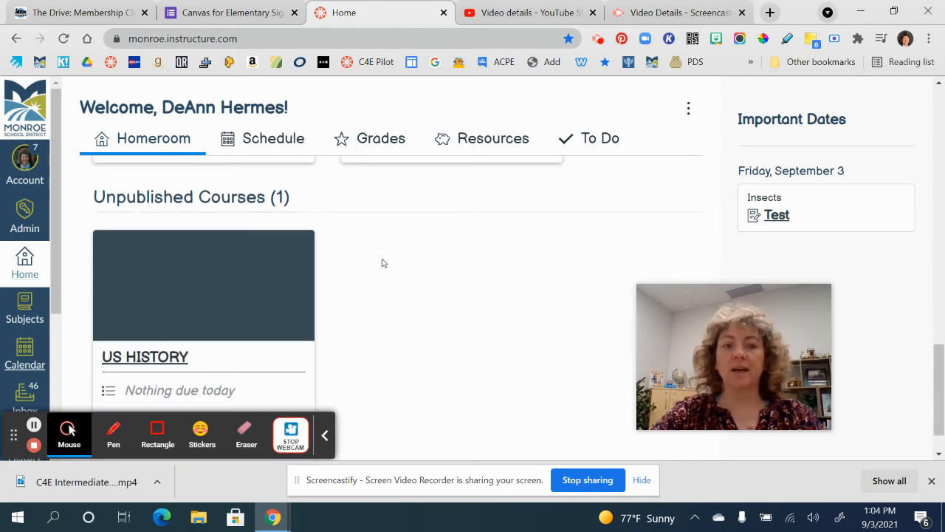
scroll(187, 344, up, 2)
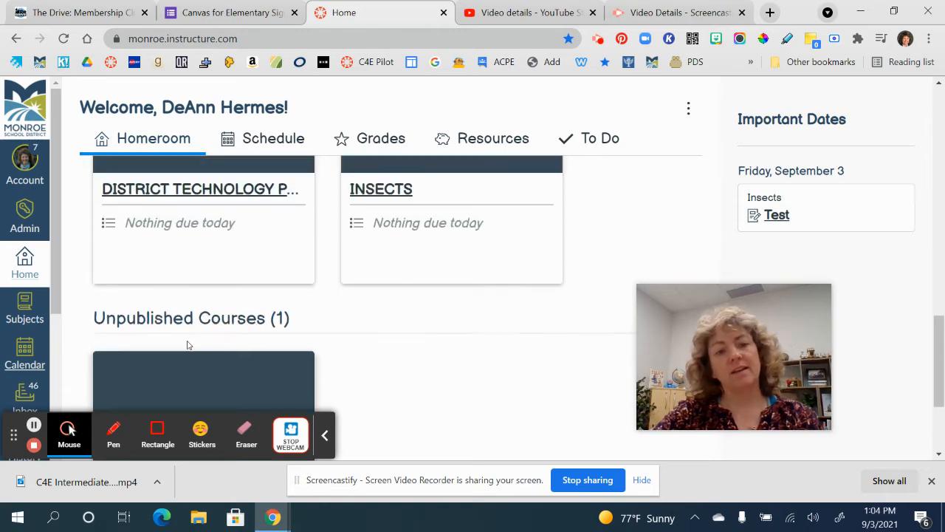
scroll(186, 345, up, 4)
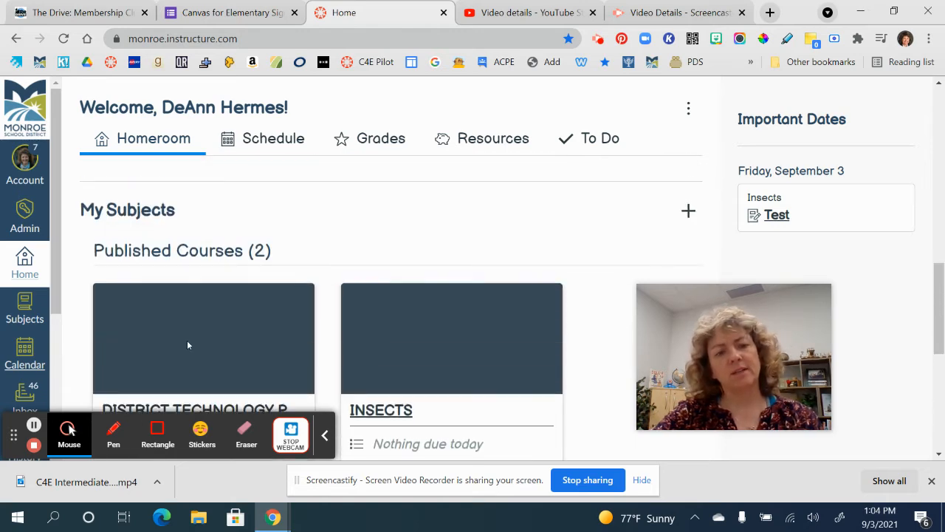
scroll(187, 344, down, 5)
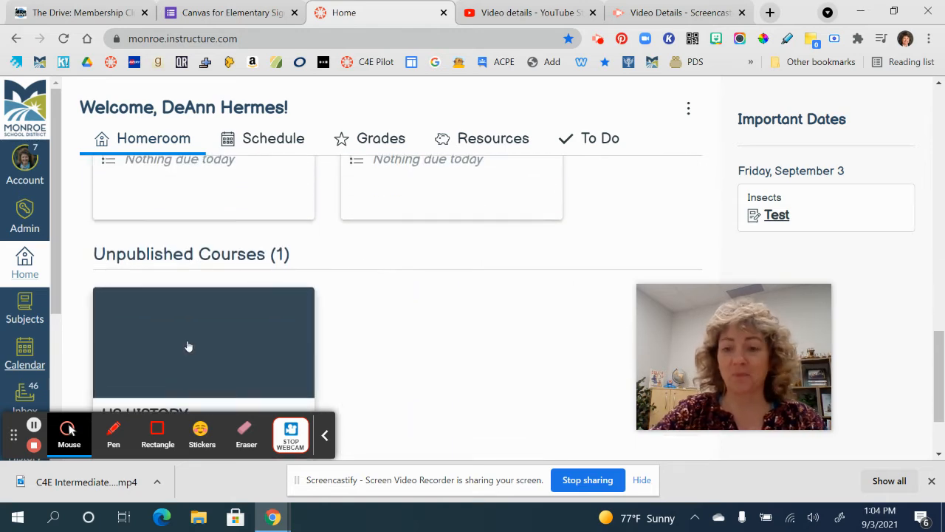
scroll(189, 346, down, 3)
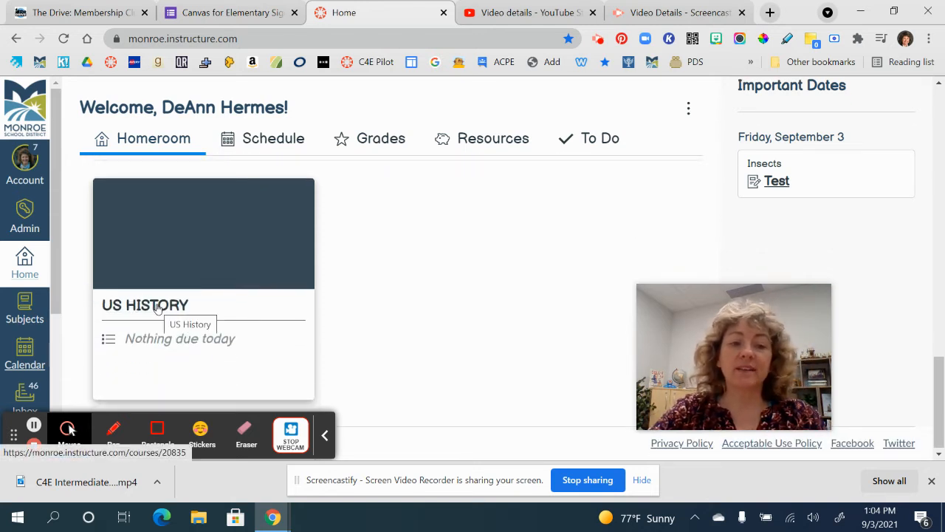
Step: Open the unpublished US History subject from its card and look over its home page
click(157, 308)
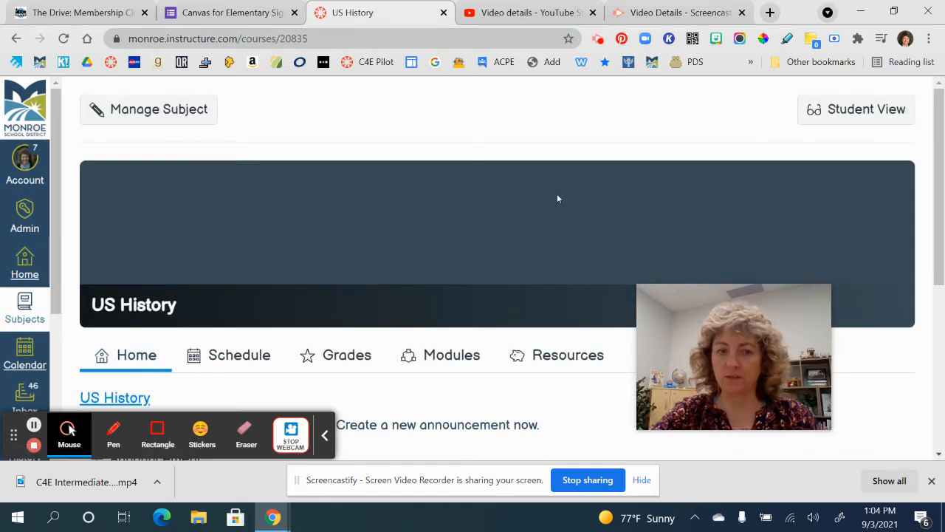
scroll(557, 194, down, 2)
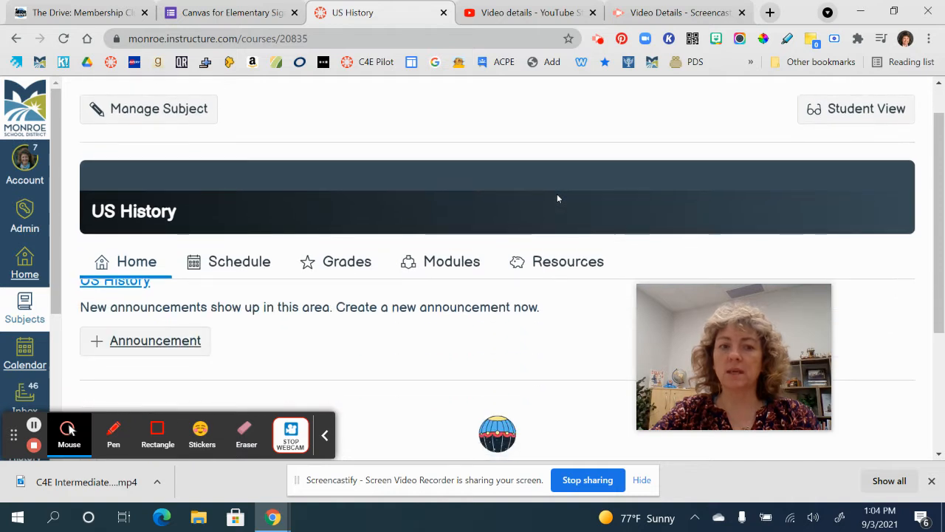
scroll(558, 198, down, 3)
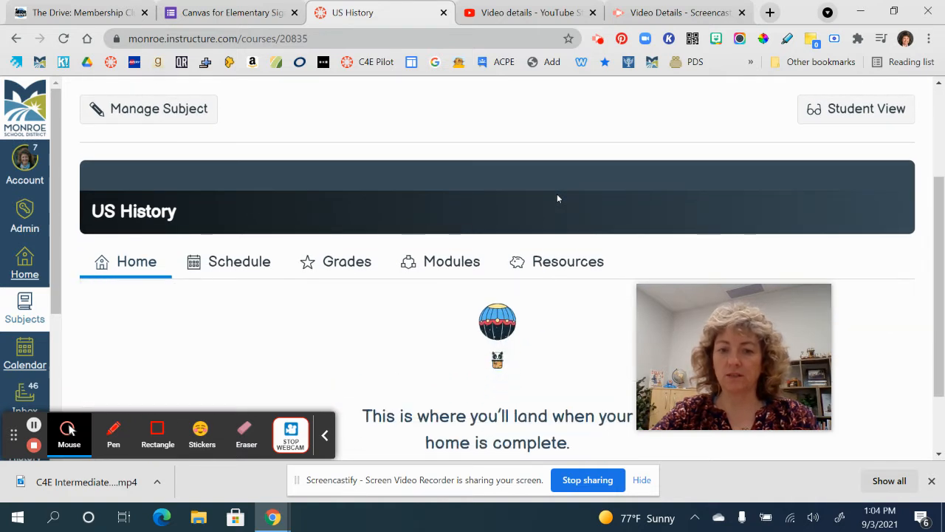
Step: Look over the US History home page and open the subject's management area
scroll(558, 198, down, 1)
scroll(557, 198, up, 5)
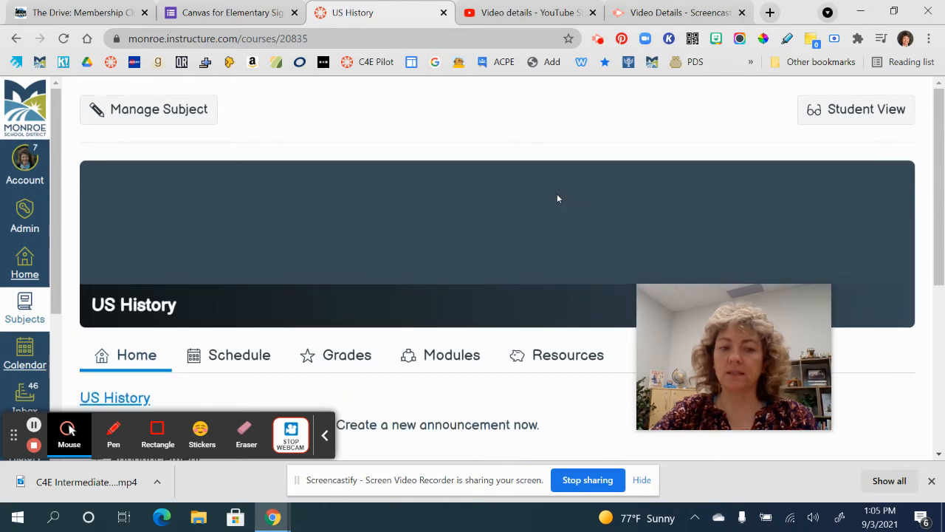
scroll(557, 198, down, 2)
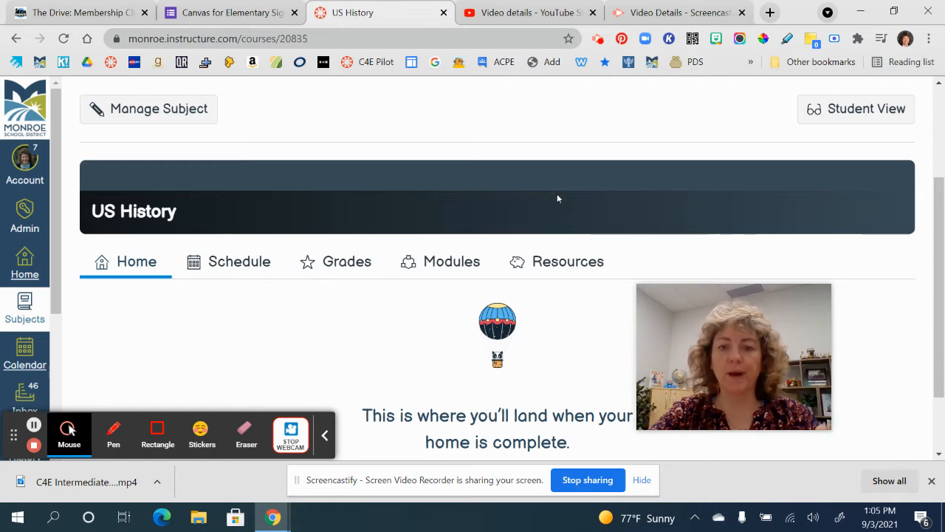
click(155, 114)
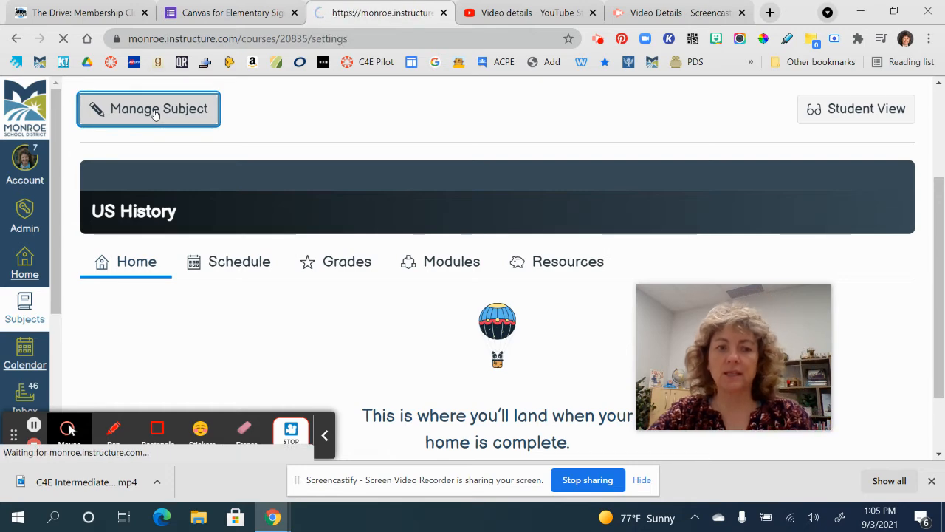
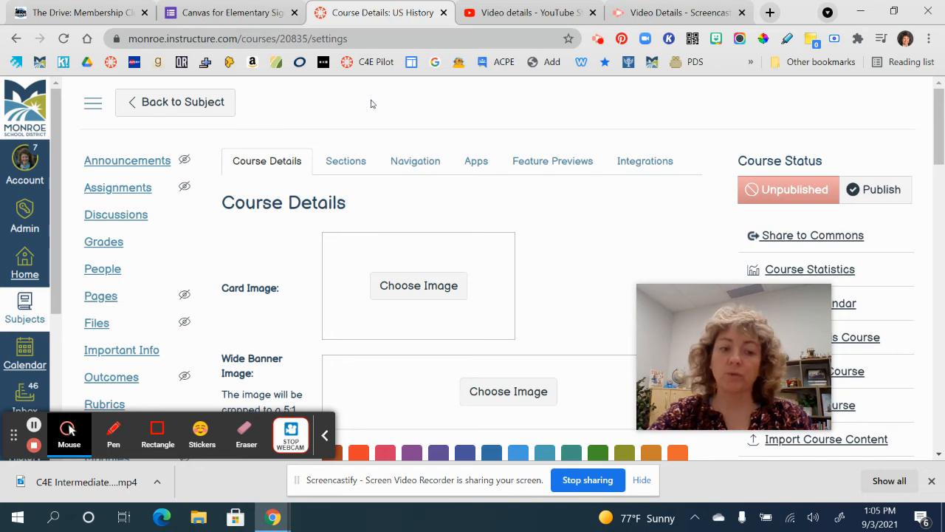
Step: View the US History people roster and look over the Add People form, closing it without adding anyone
click(102, 271)
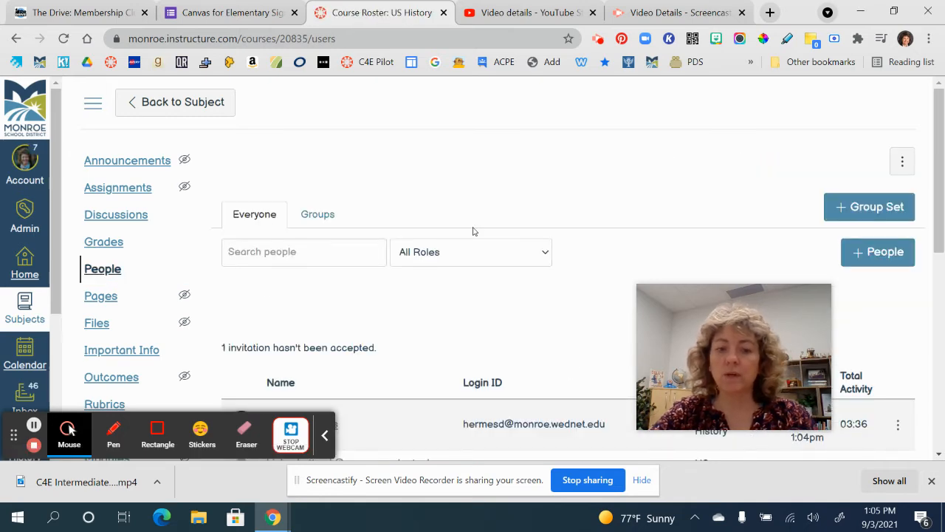
scroll(476, 227, down, 2)
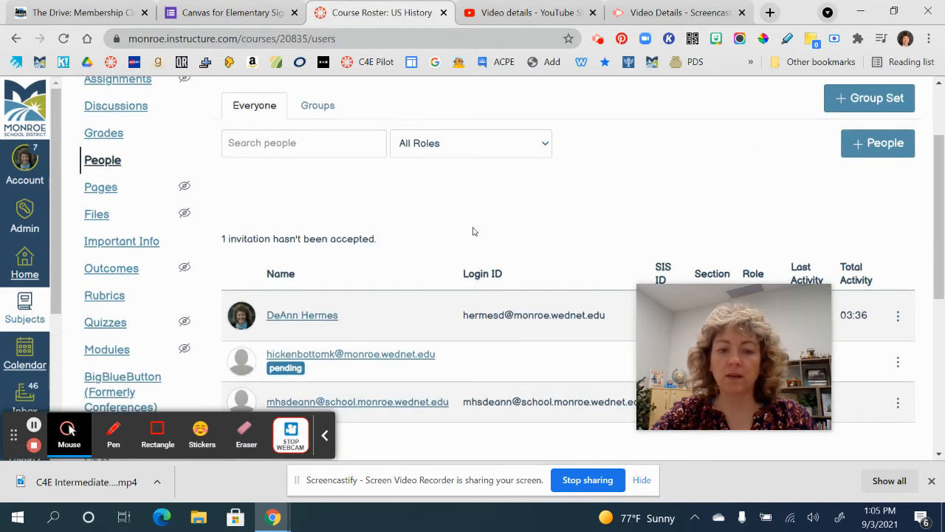
click(882, 142)
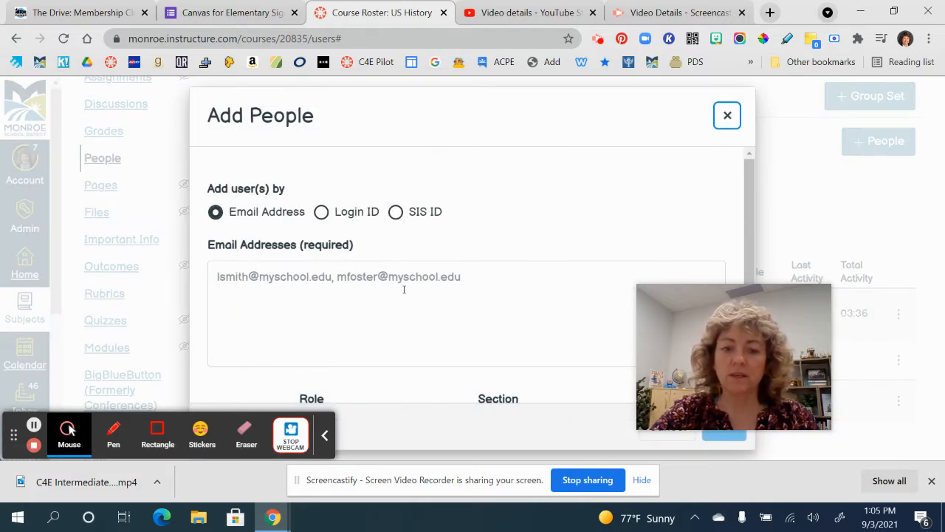
scroll(464, 322, down, 3)
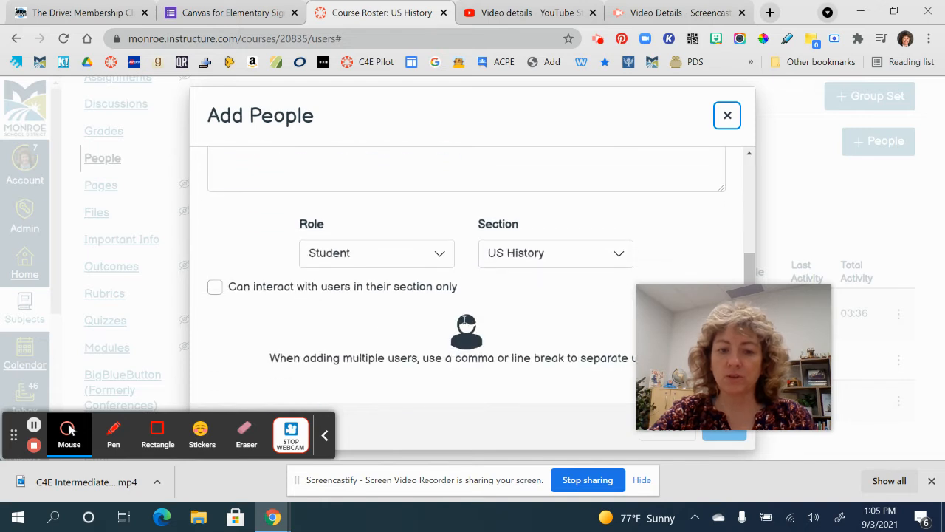
scroll(465, 324, up, 3)
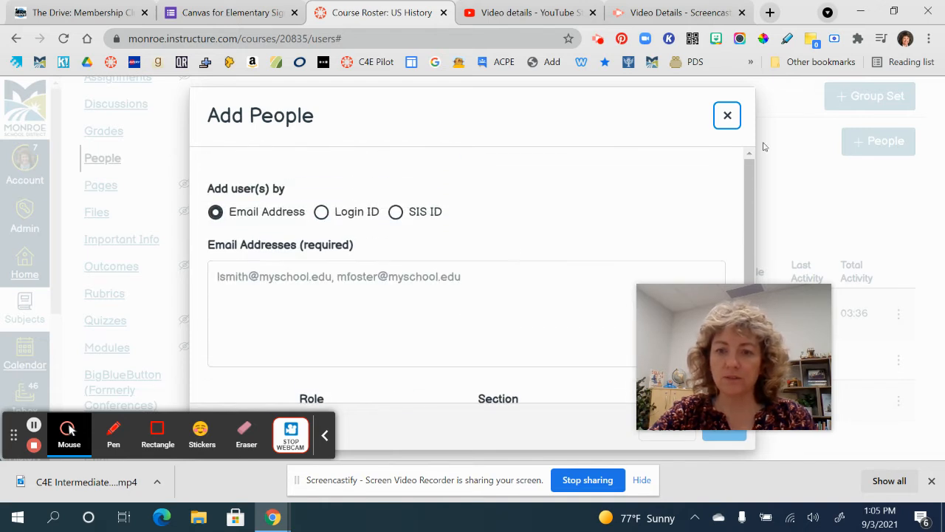
click(727, 115)
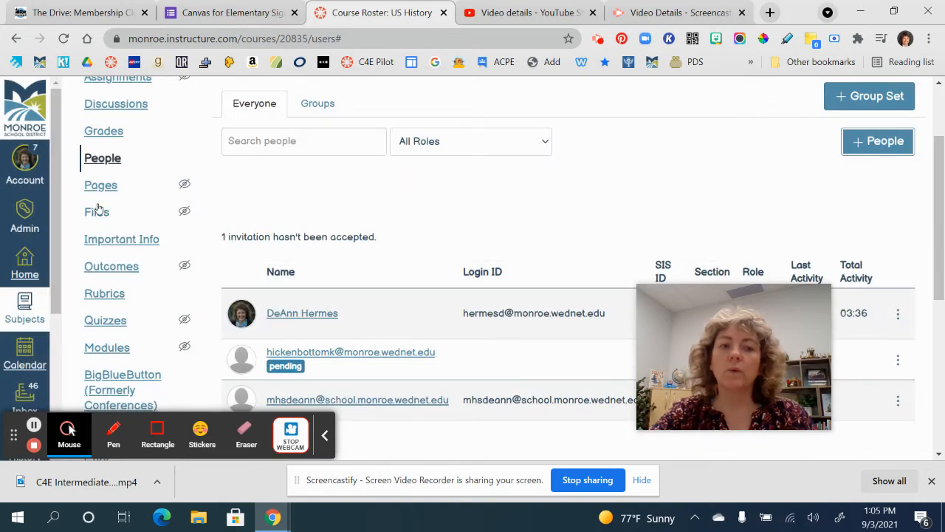
Step: Review the roster and the subject's navigation links, and open the US History settings
scroll(96, 209, up, 2)
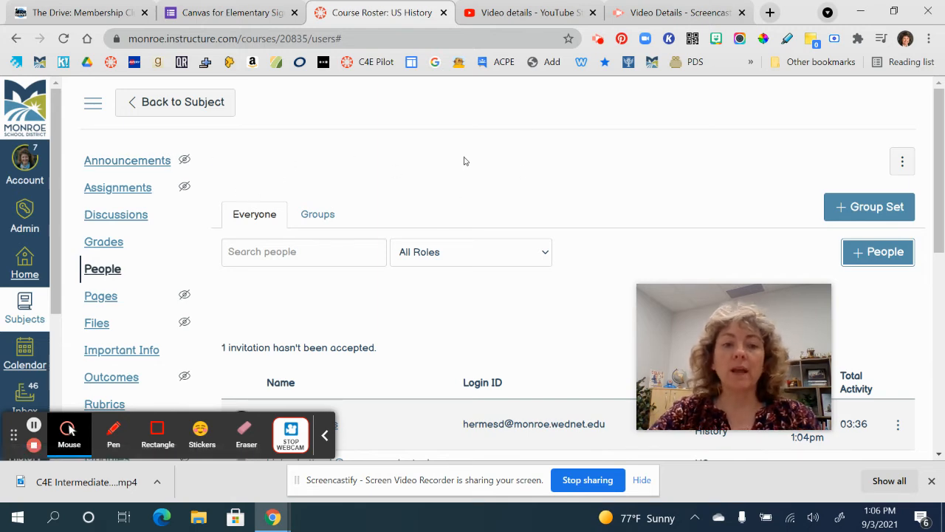
scroll(480, 234, down, 2)
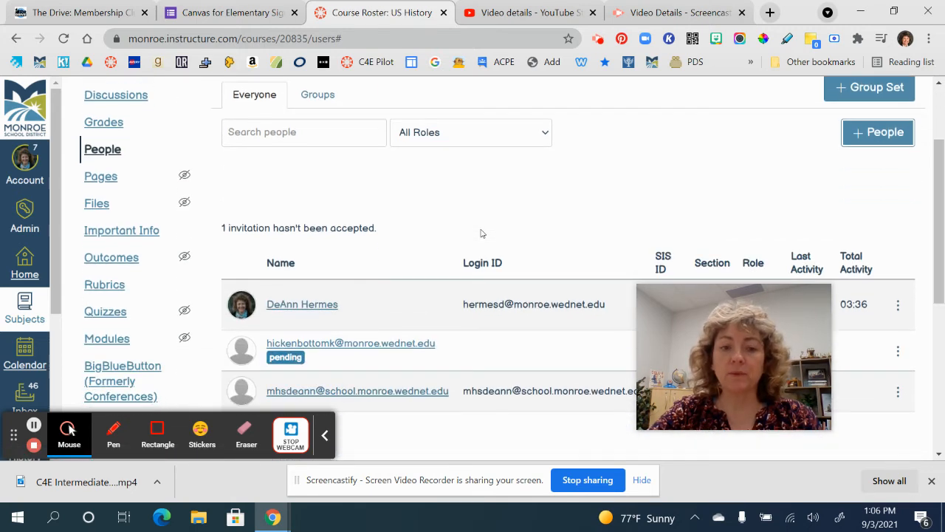
scroll(509, 353, up, 2)
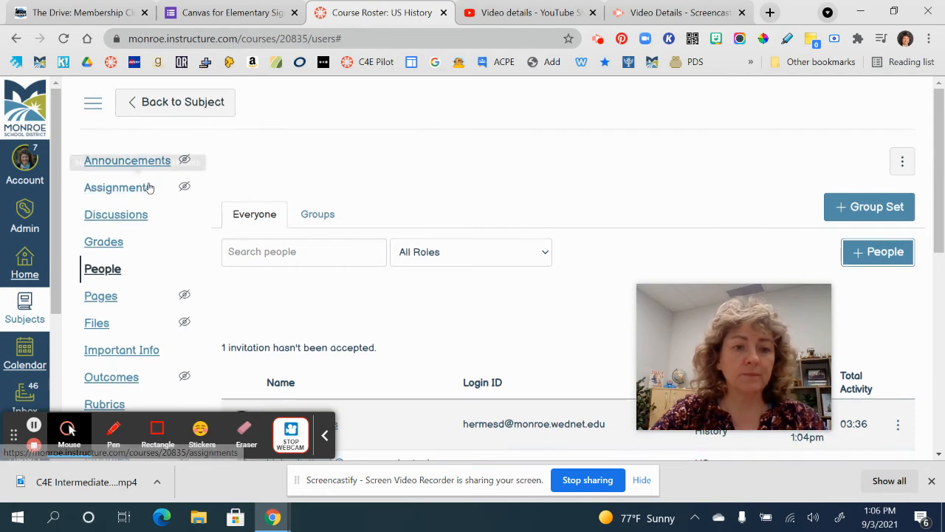
scroll(135, 281, down, 8)
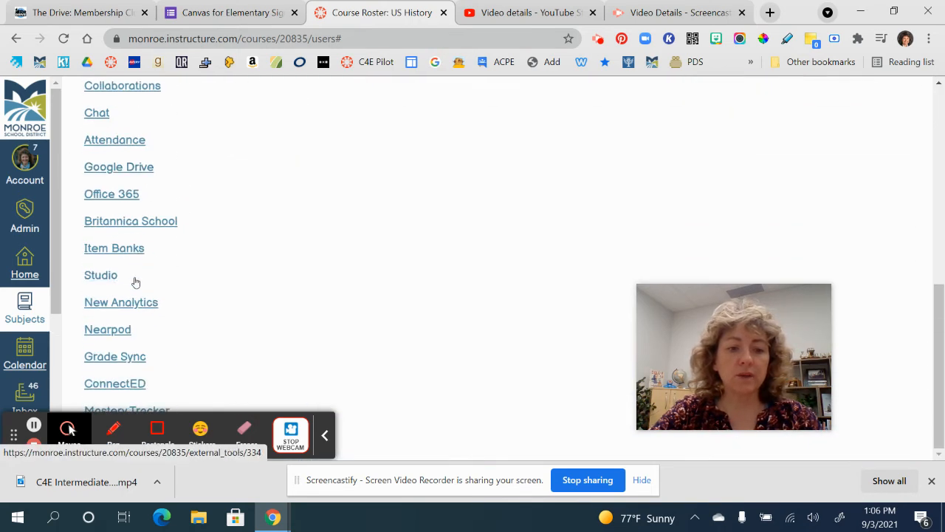
click(325, 435)
click(109, 440)
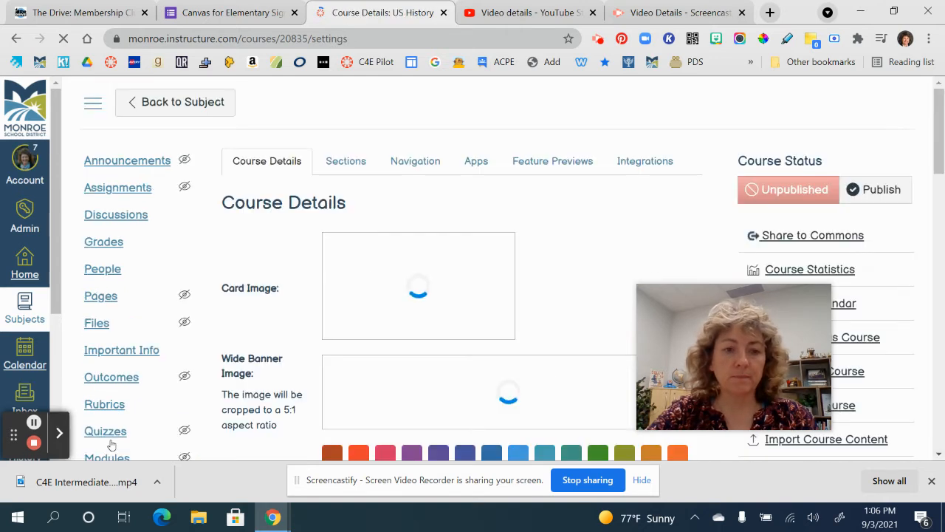
Step: Examine the Course Details settings, from the card image, banner and color options to homeroom enrollment sync, term and description
scroll(561, 263, down, 1)
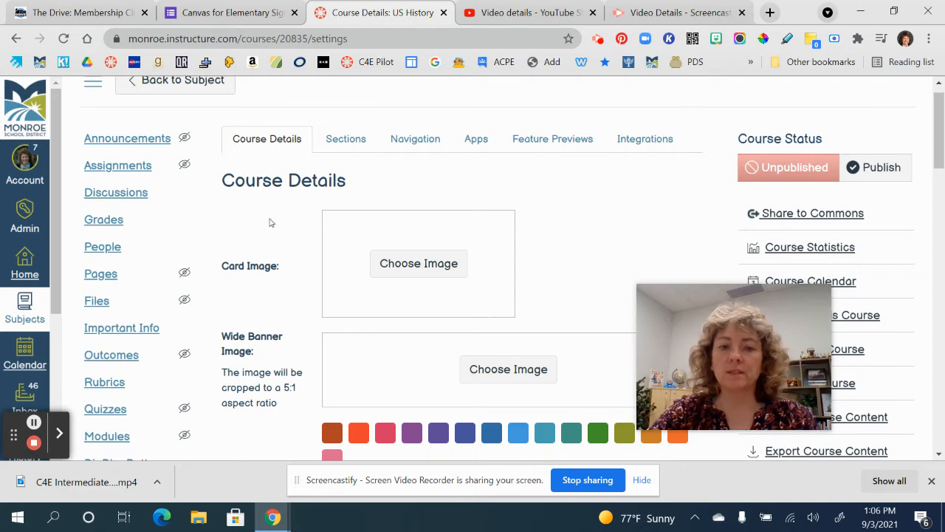
scroll(207, 212, down, 1)
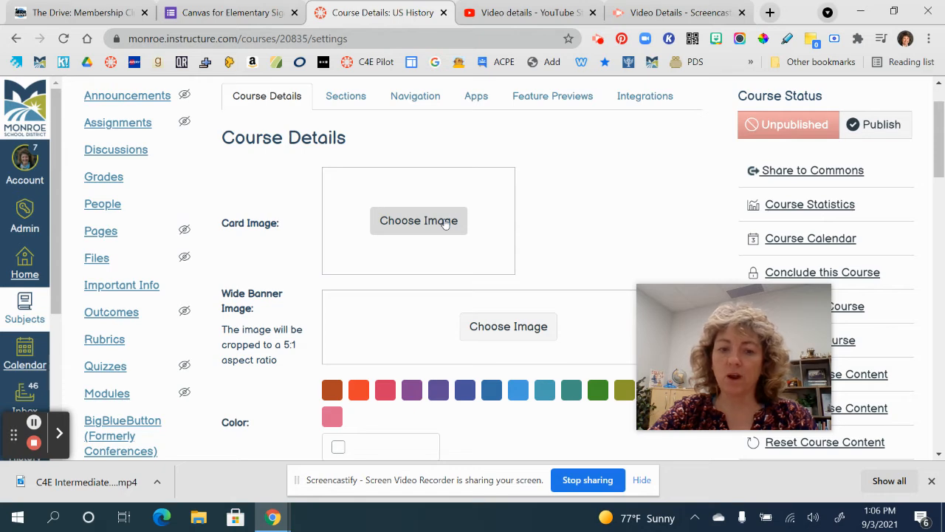
scroll(534, 219, down, 2)
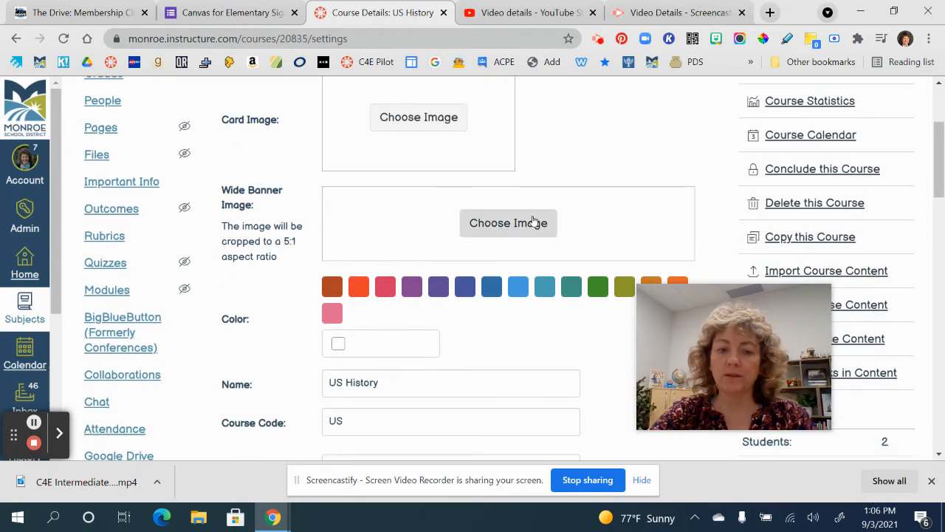
scroll(534, 220, down, 3)
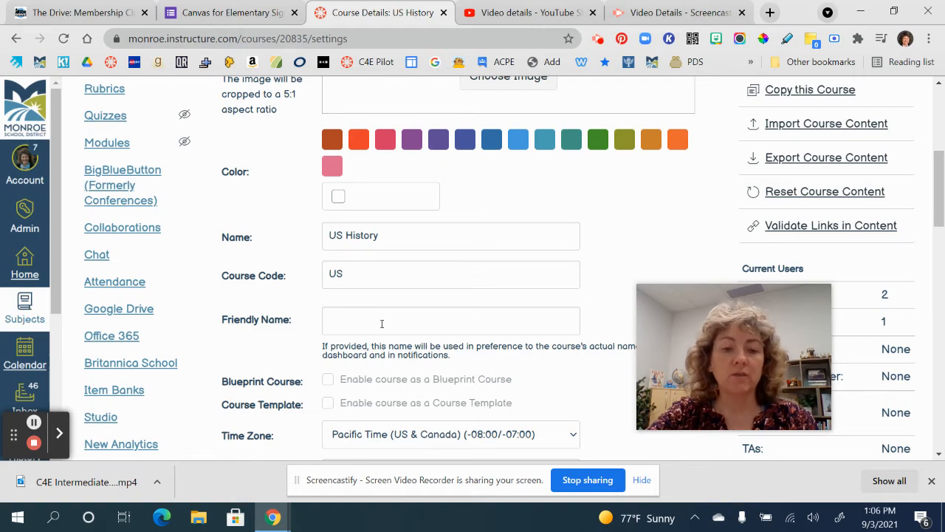
scroll(382, 323, down, 5)
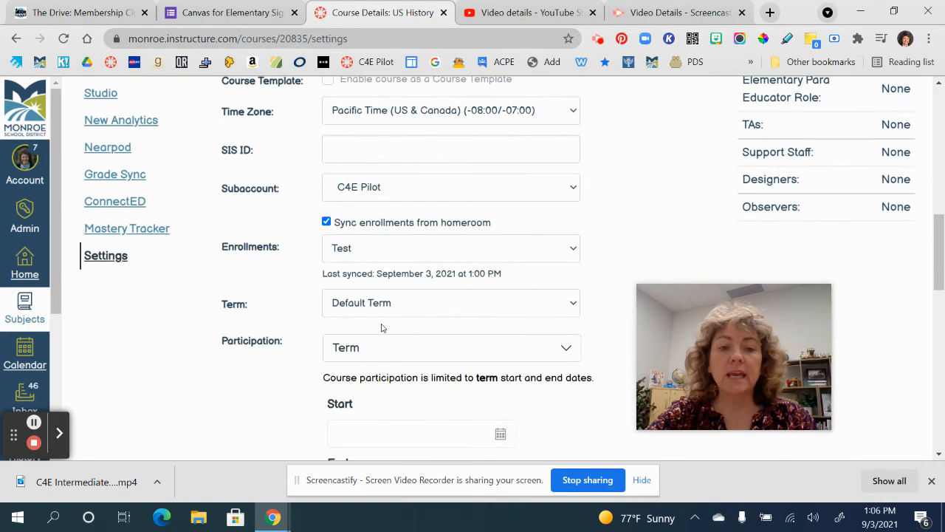
scroll(382, 327, down, 12)
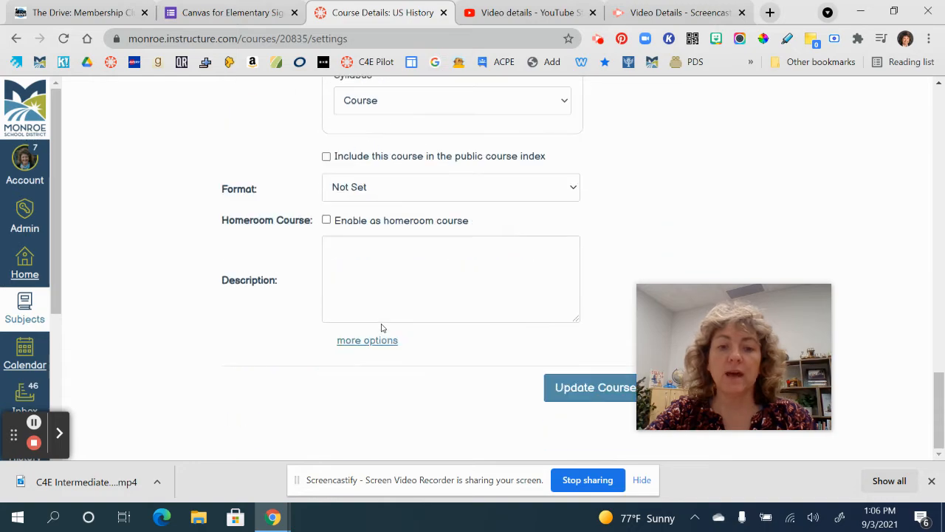
scroll(382, 327, up, 17)
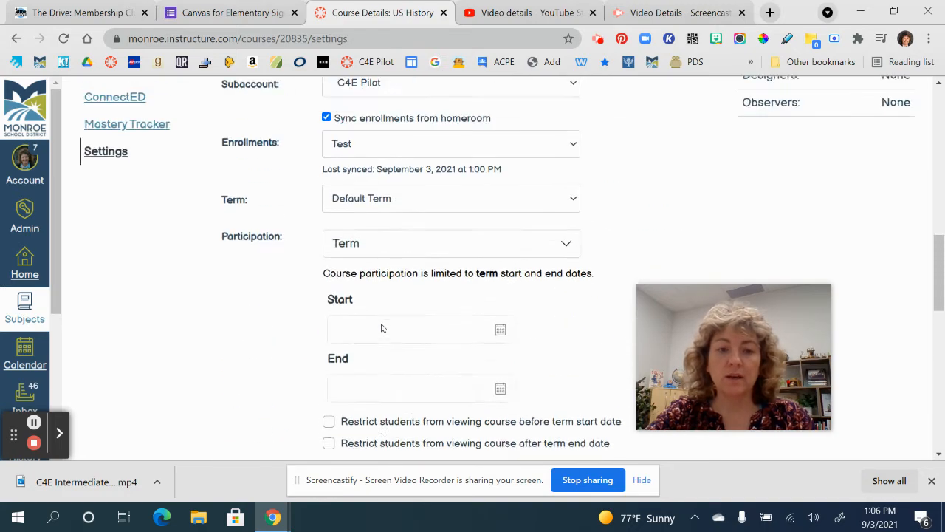
scroll(382, 327, down, 1)
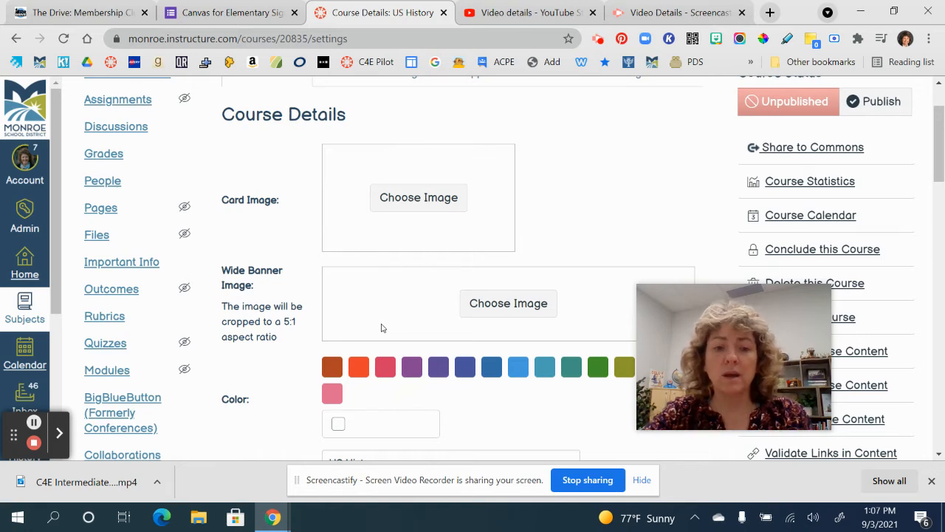
Step: Update the course with a Mount Rushmore card image, a library banner with busts, color #459ADD and the friendly name US History
click(34, 422)
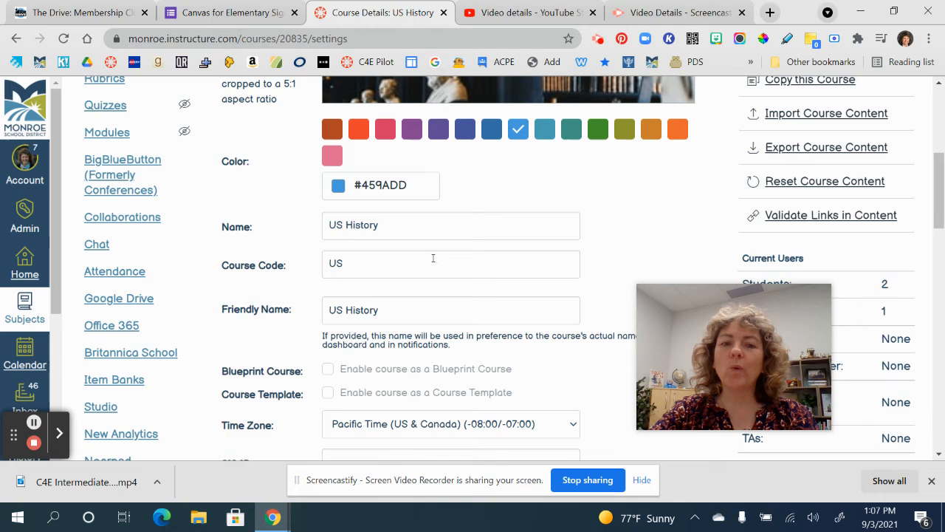
scroll(433, 258, up, 1)
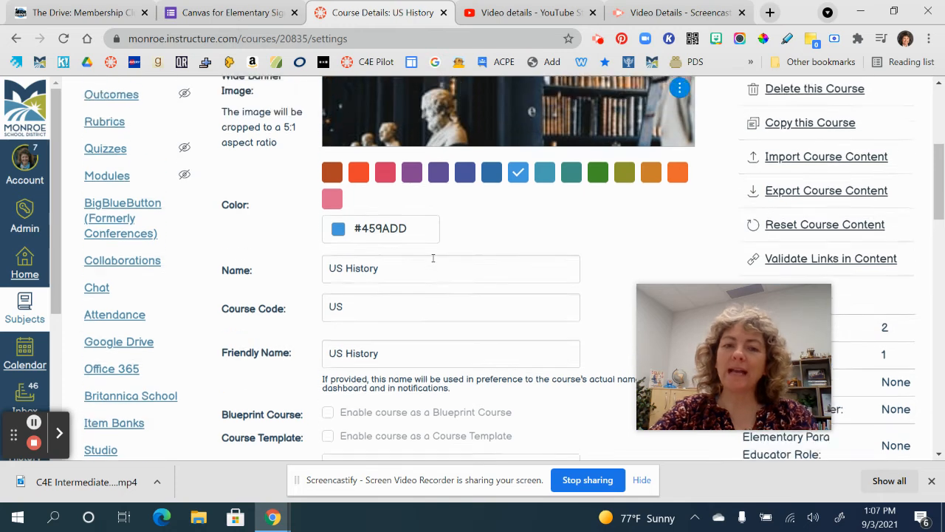
scroll(432, 258, up, 2)
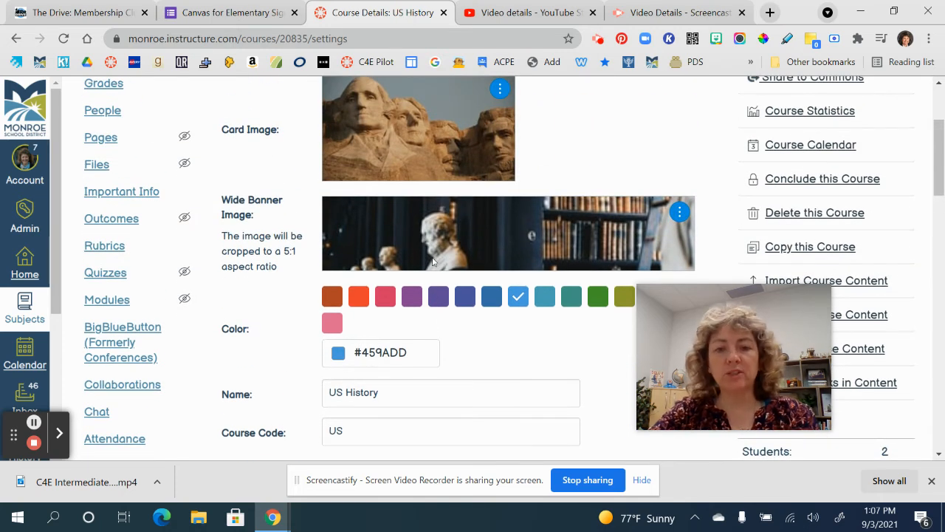
scroll(433, 261, down, 1)
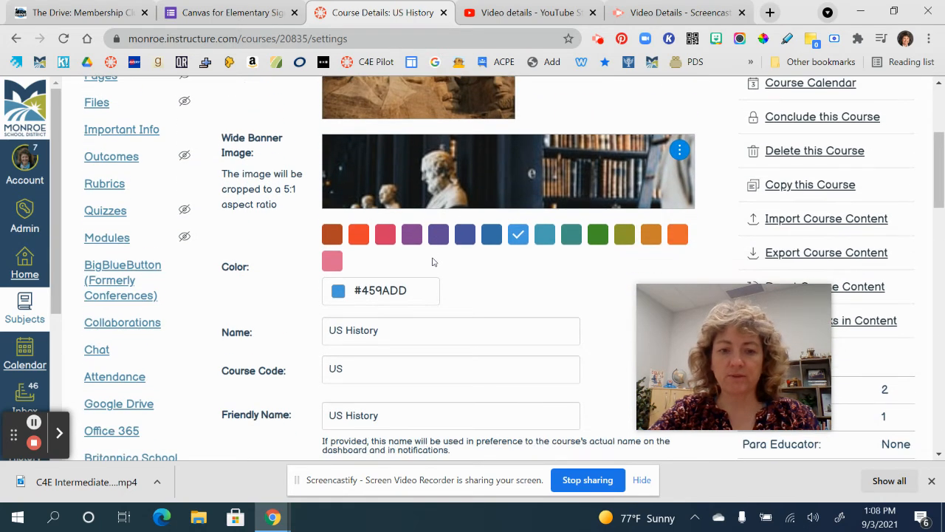
scroll(432, 261, down, 3)
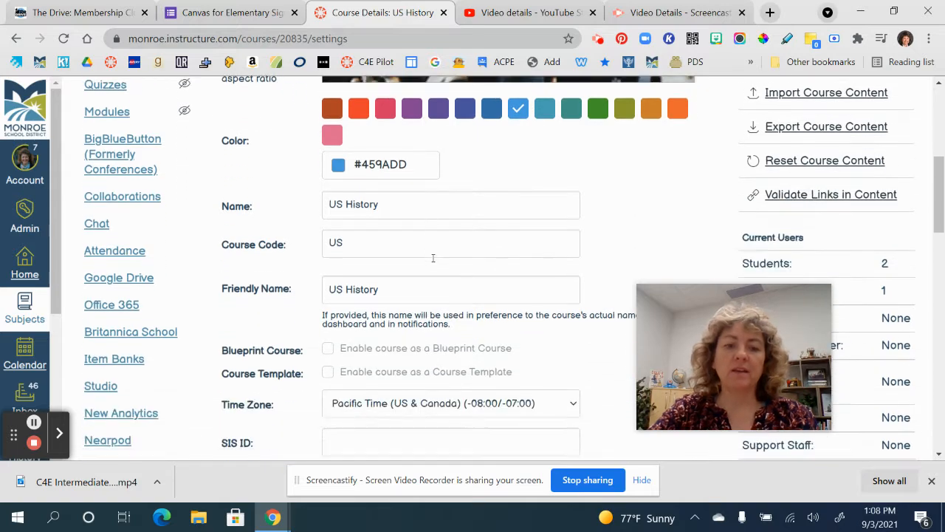
scroll(433, 258, down, 5)
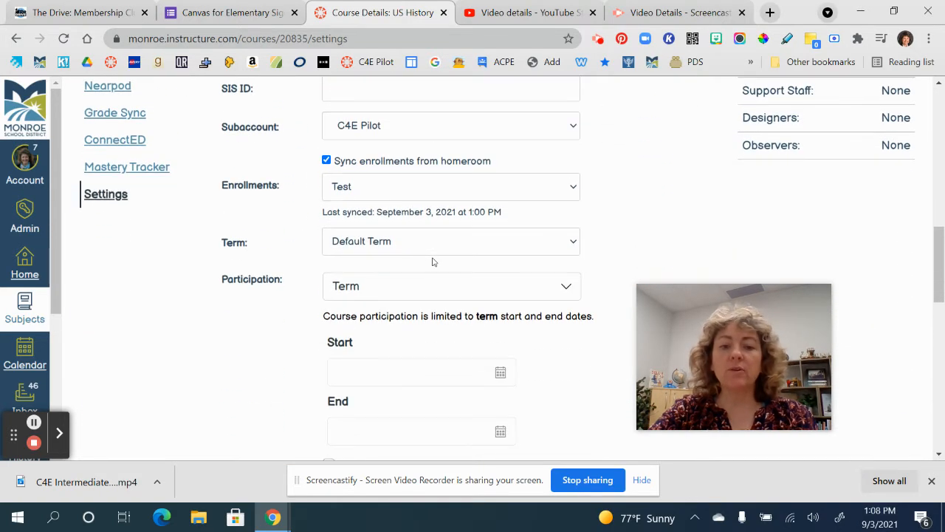
scroll(434, 261, down, 10)
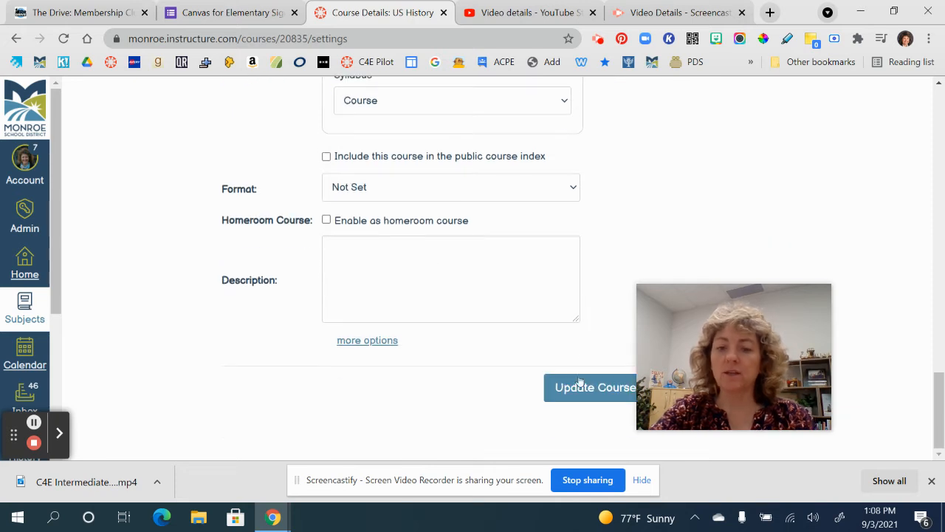
click(585, 394)
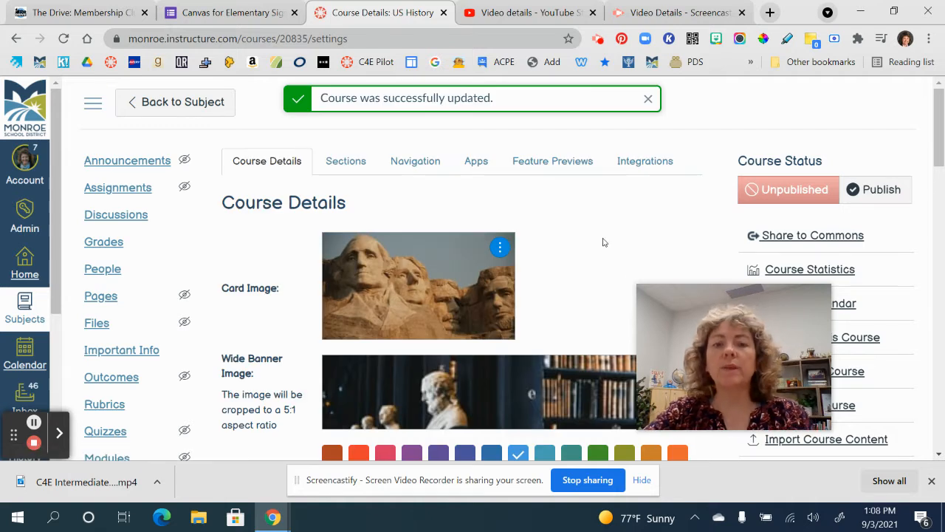
Step: Review the Navigation settings of the US History subject and the items listed in its subject navigation
click(421, 160)
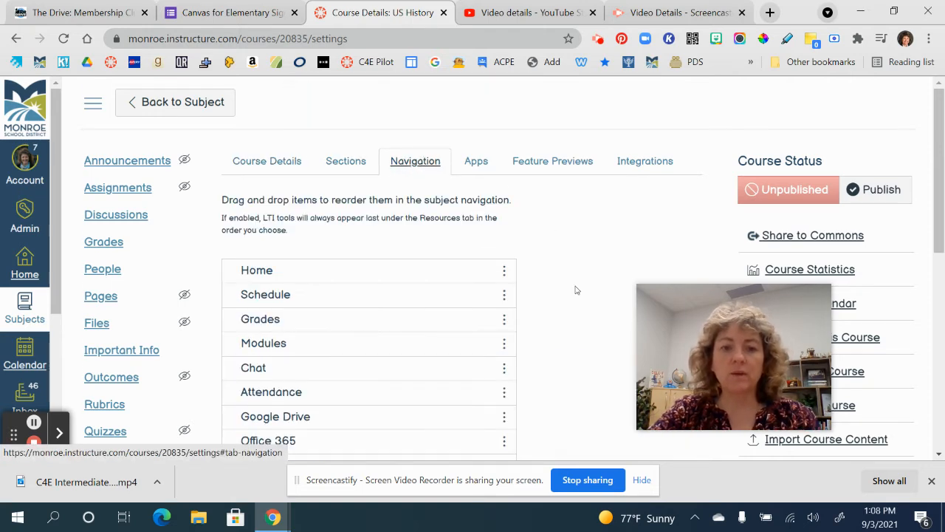
scroll(577, 290, down, 1)
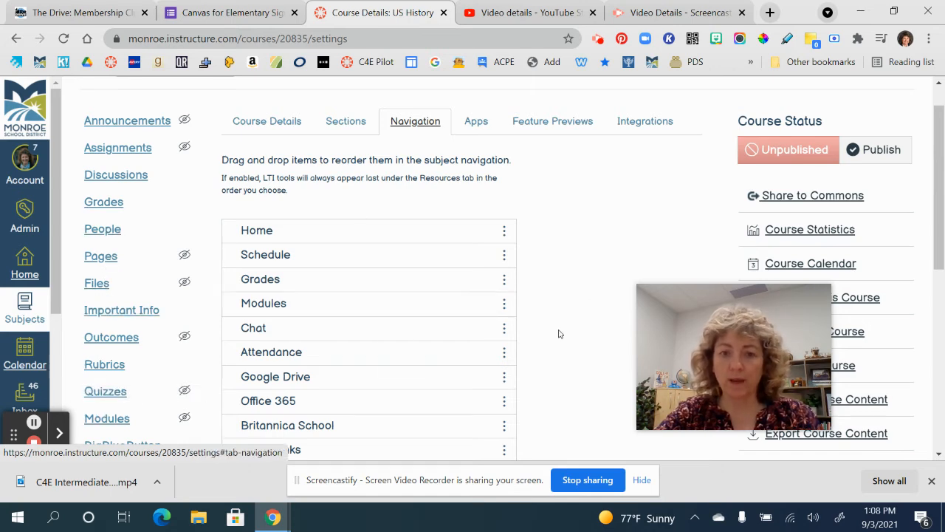
scroll(559, 334, down, 1)
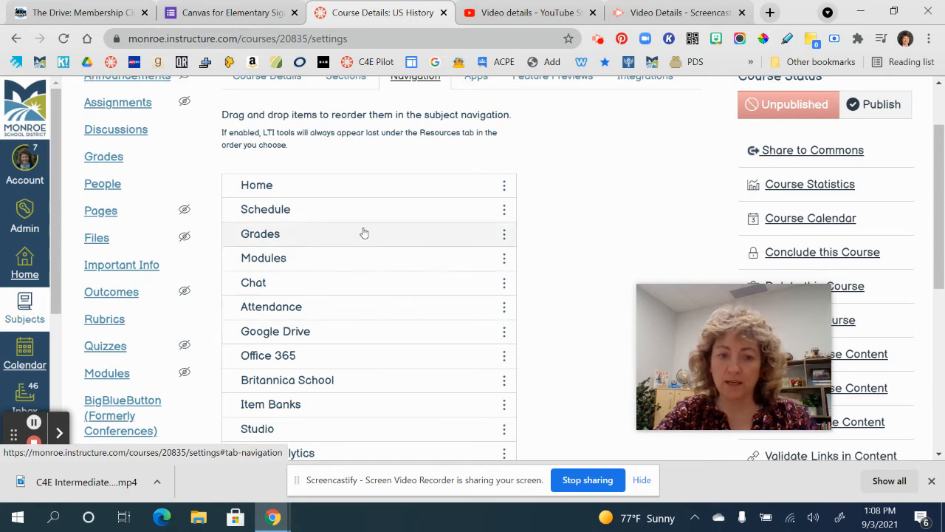
scroll(427, 366, down, 5)
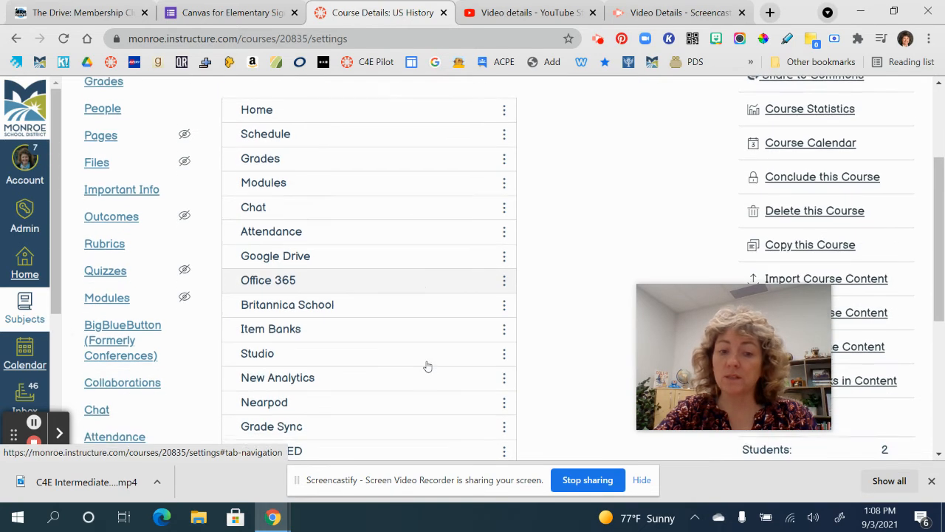
scroll(427, 367, up, 5)
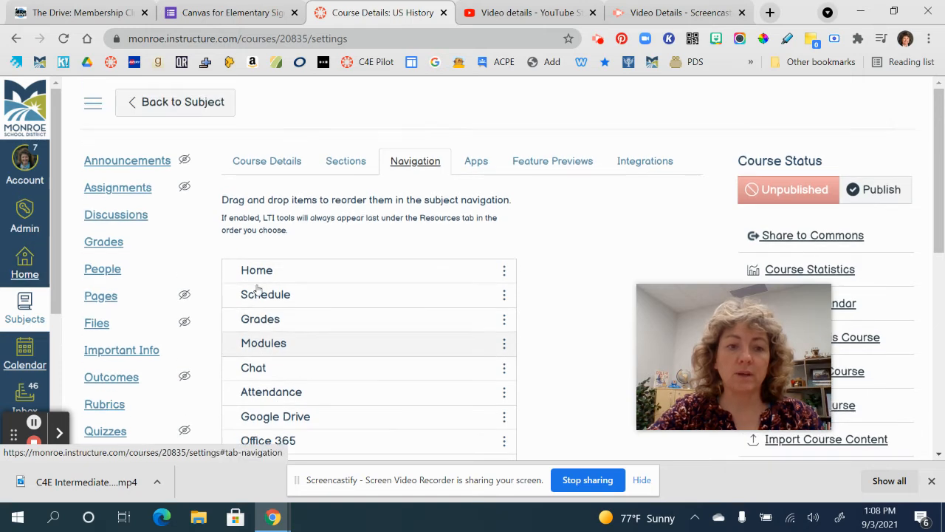
Step: Return to the US History subject page and look over its home and Grades views, including the gradebook link
click(206, 108)
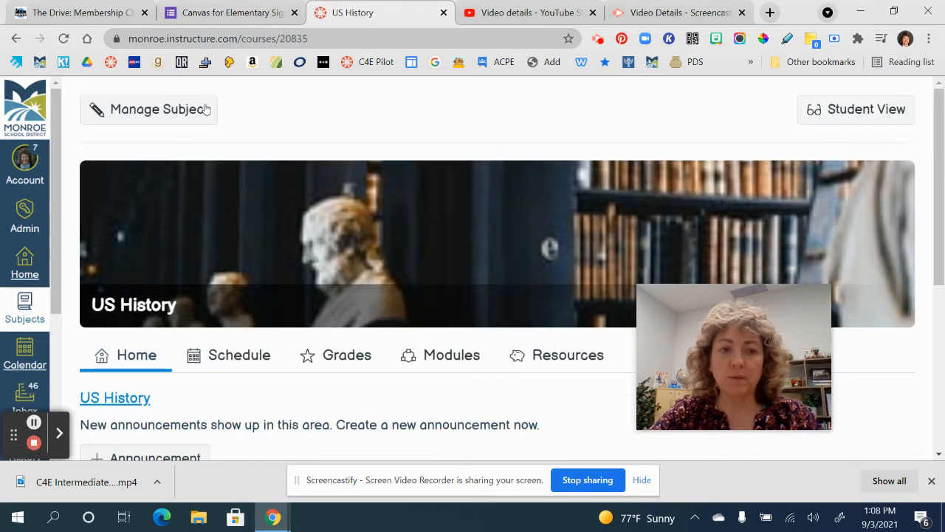
scroll(358, 332, down, 3)
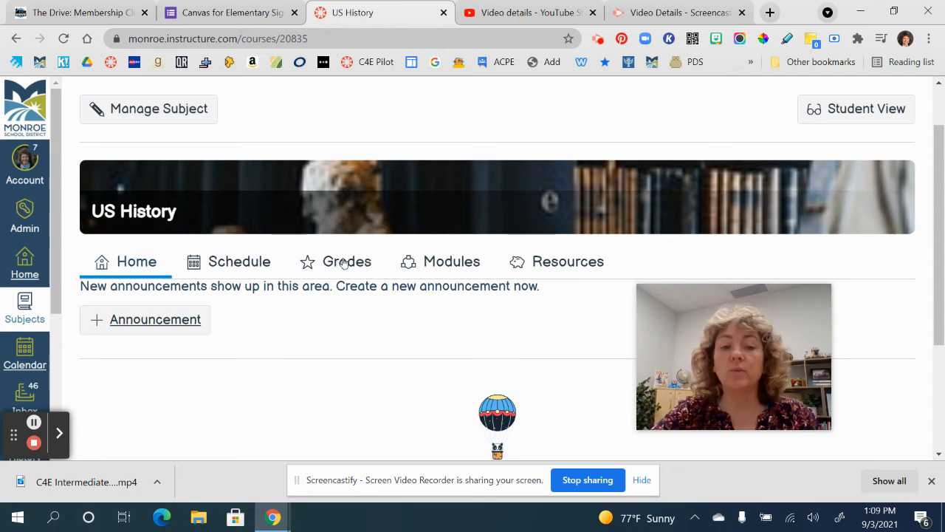
click(345, 264)
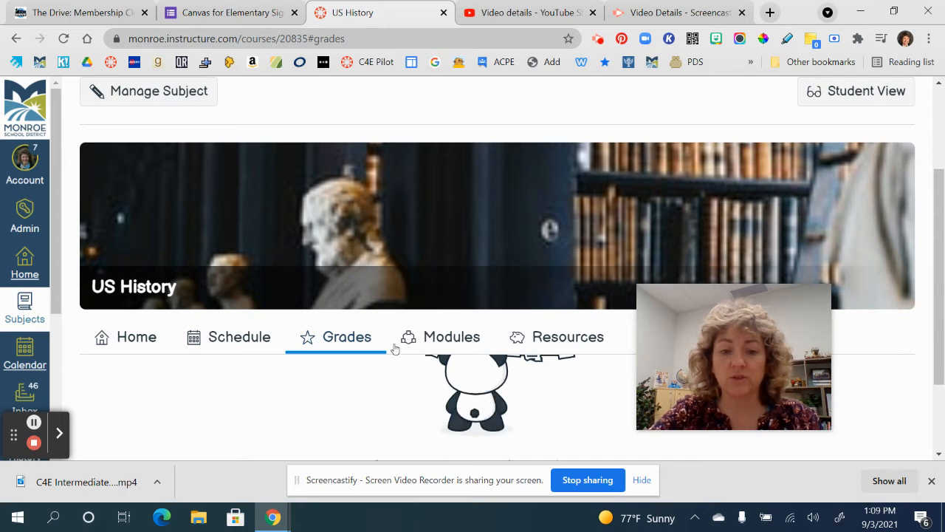
scroll(356, 339, down, 2)
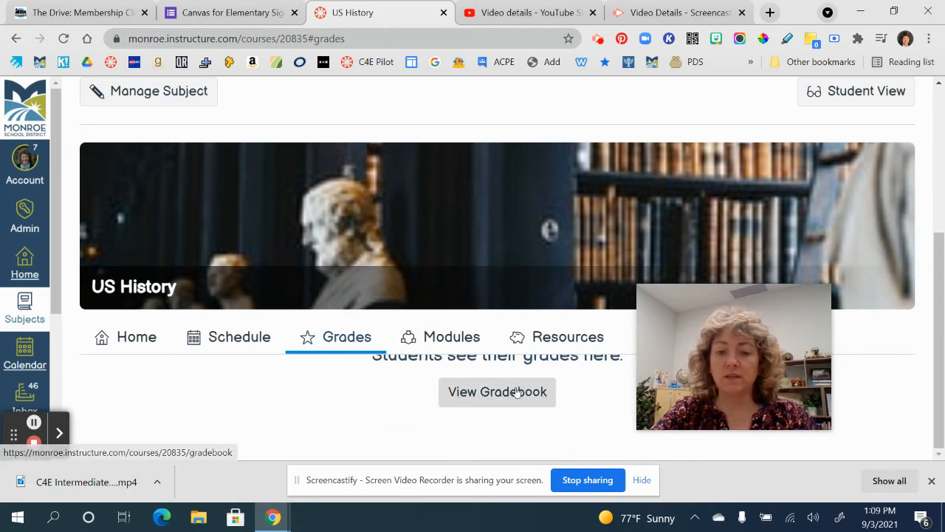
scroll(362, 399, up, 1)
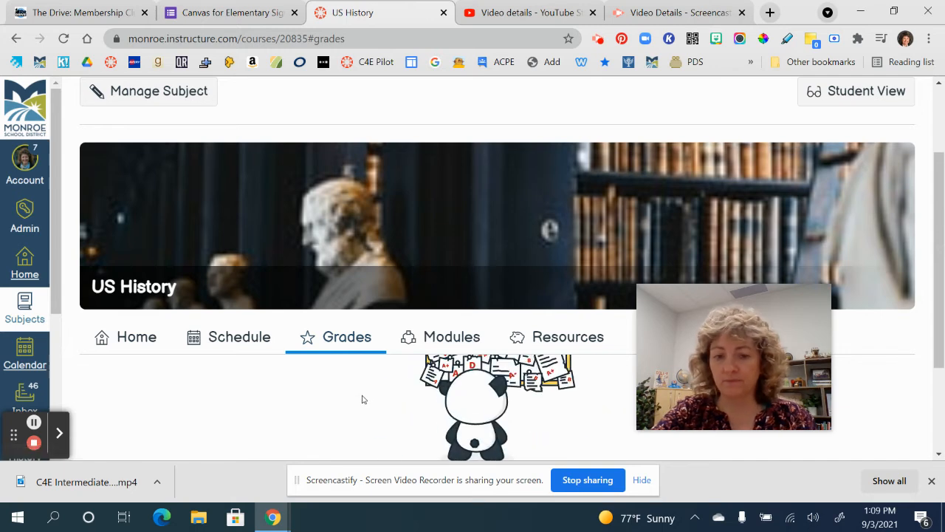
scroll(362, 399, up, 1)
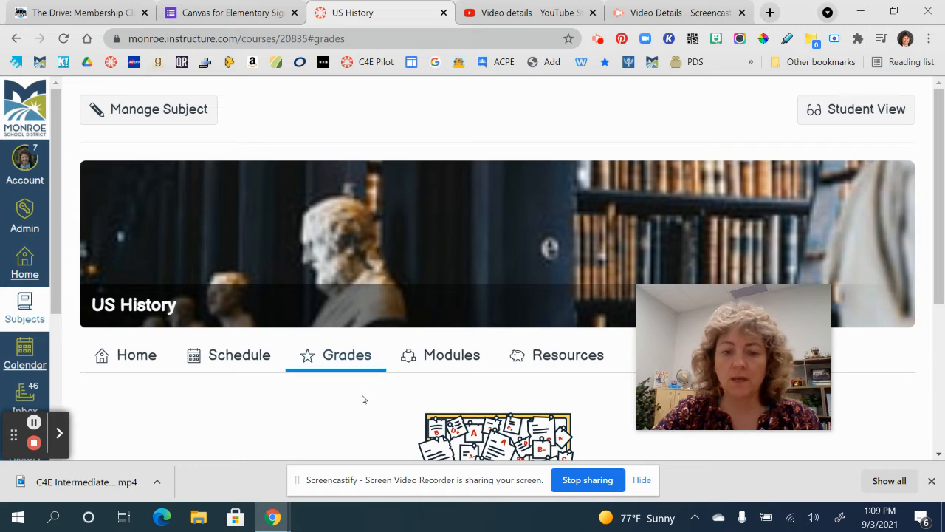
Step: Go to the dashboard home and look over the grades overview with each course's gradebook link
click(29, 261)
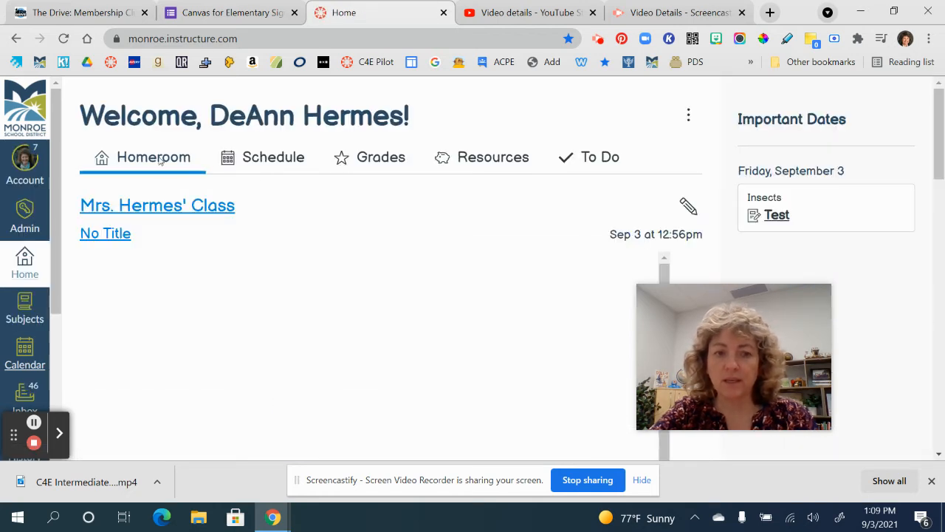
click(386, 162)
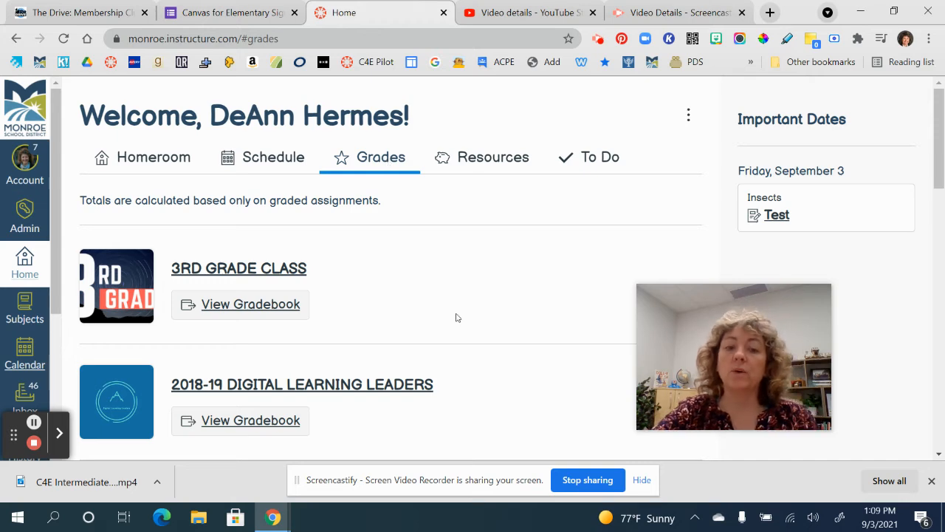
scroll(456, 317, down, 2)
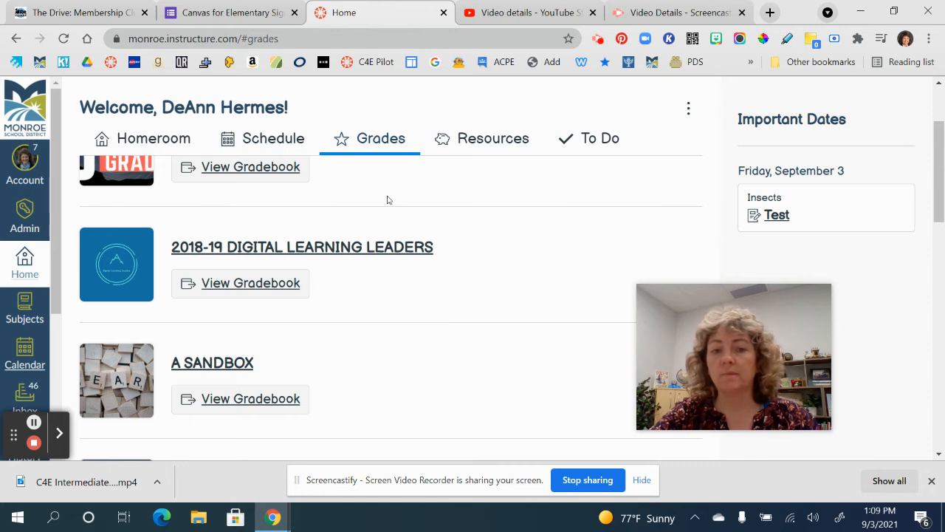
scroll(370, 248, up, 1)
scroll(369, 248, up, 2)
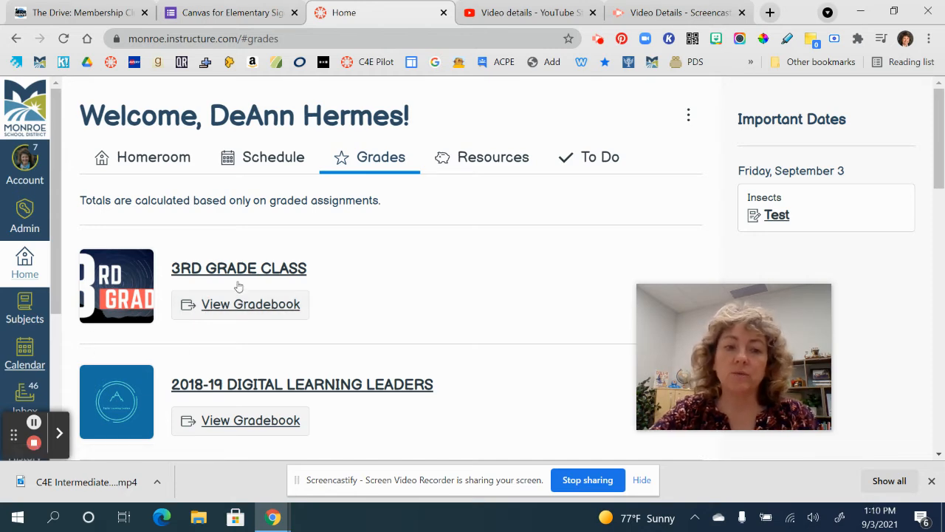
Step: Switch the dashboard to Homeroom and look over the published and unpublished course cards
click(156, 157)
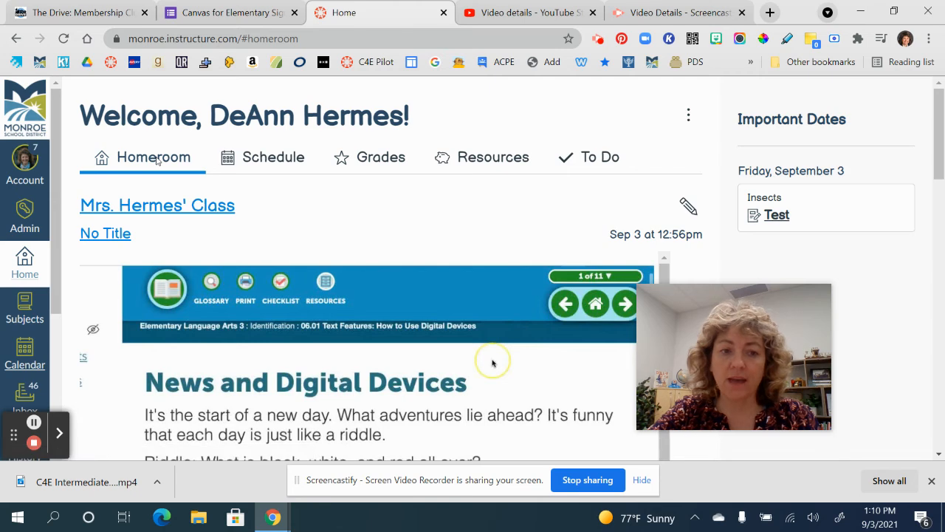
scroll(436, 305, down, 1)
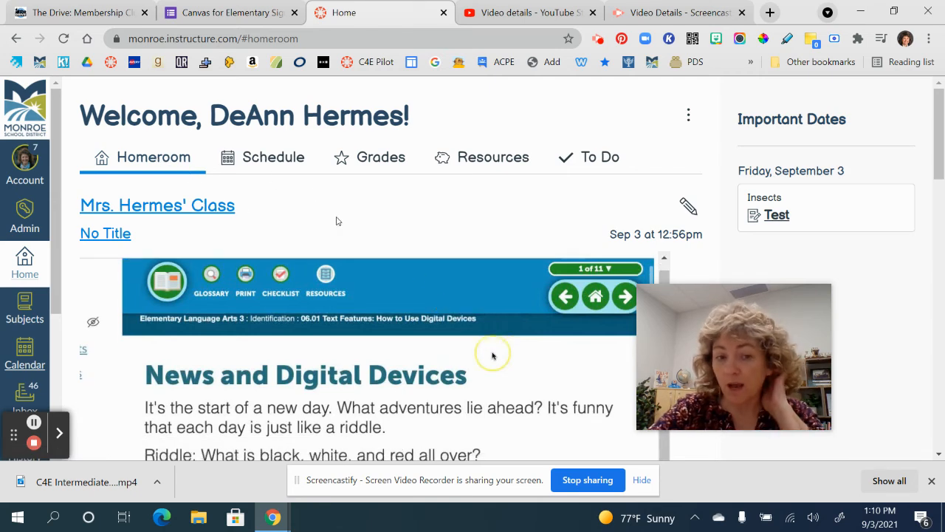
scroll(390, 294, down, 3)
scroll(390, 295, down, 8)
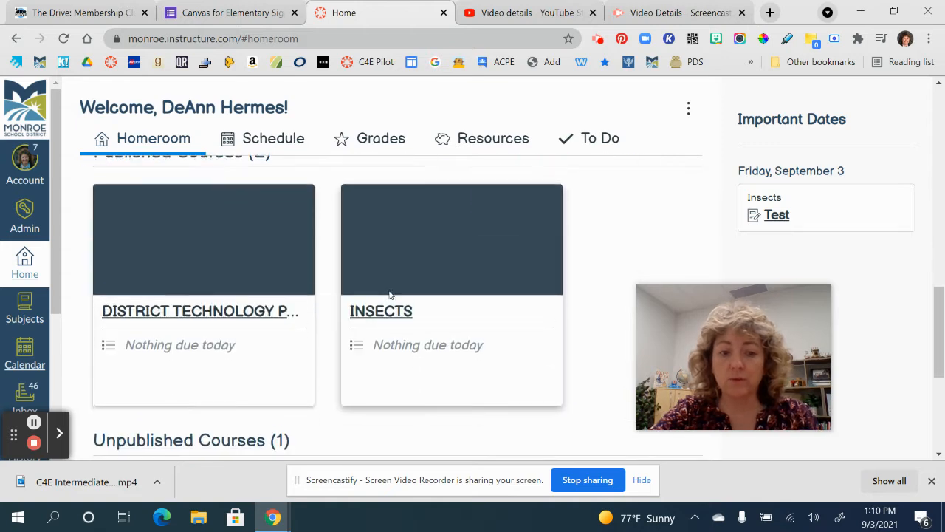
scroll(390, 295, down, 1)
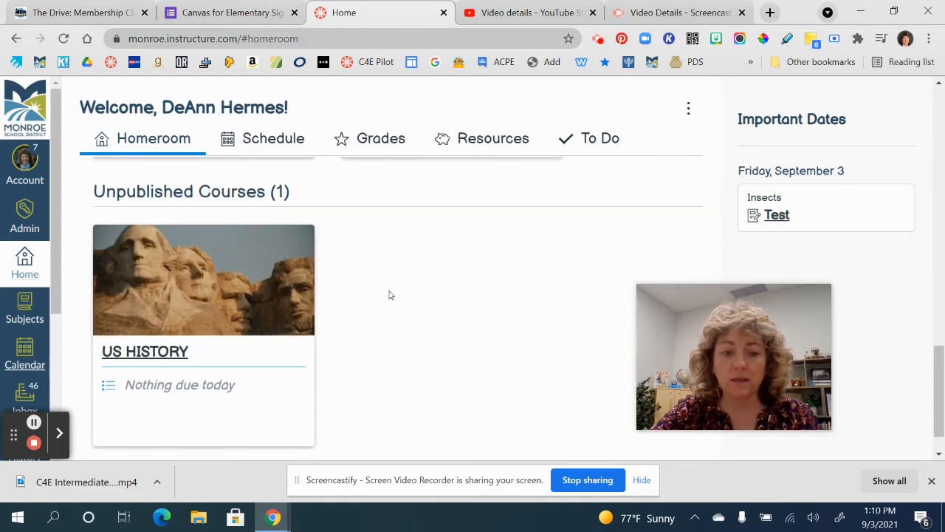
Step: Open US History from its unpublished course card and return to its Navigation settings
click(156, 350)
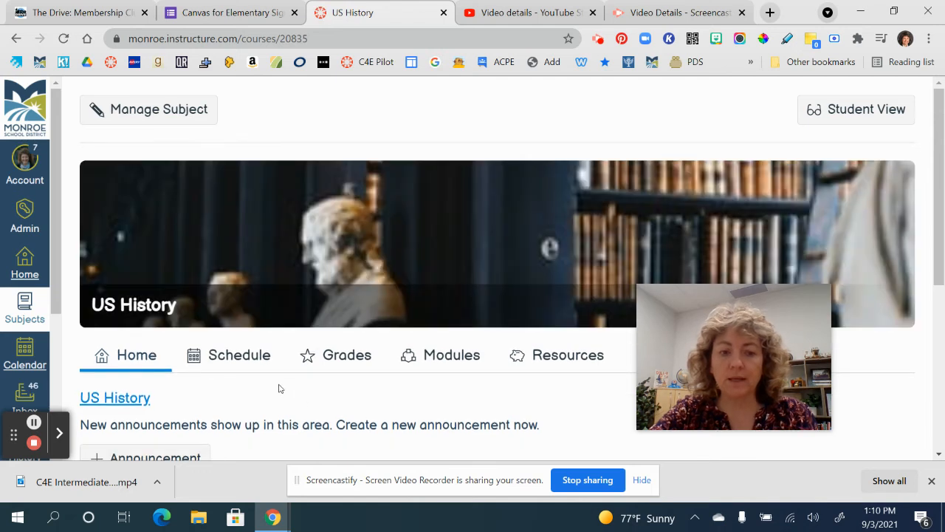
click(179, 110)
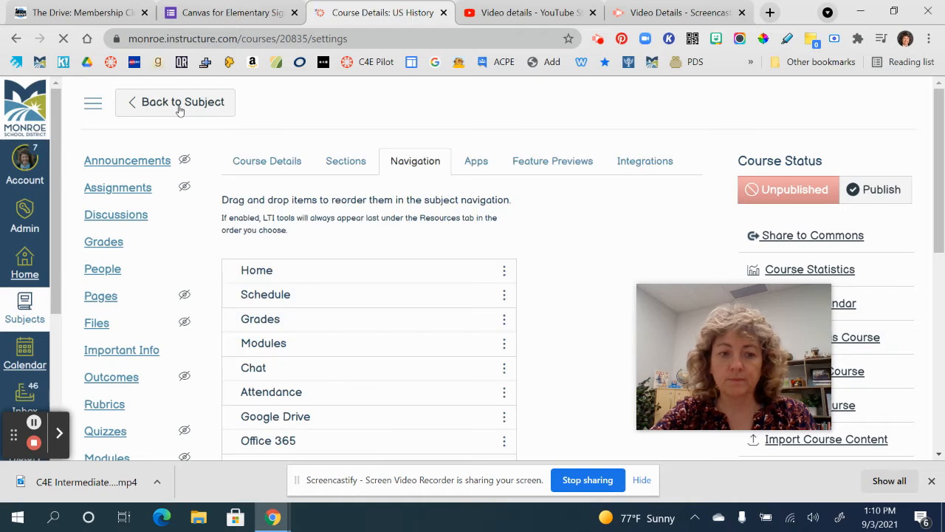
scroll(452, 318, down, 3)
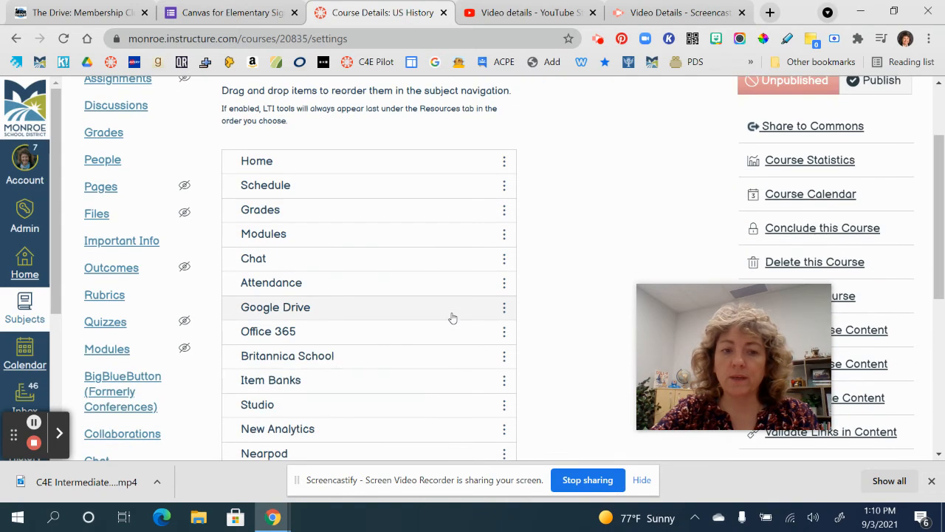
scroll(453, 318, up, 3)
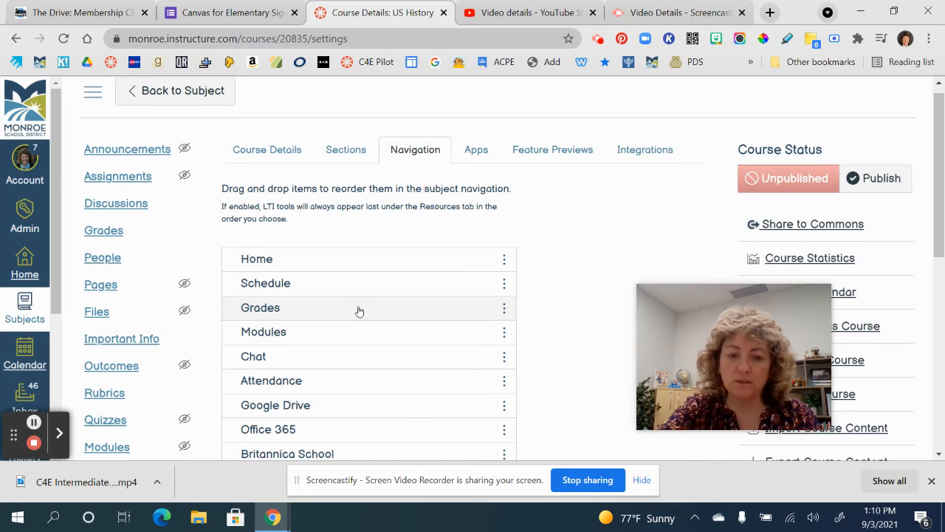
Step: Try to hide Grades from students by moving it into the hidden navigation items
drag(359, 311, 409, 262)
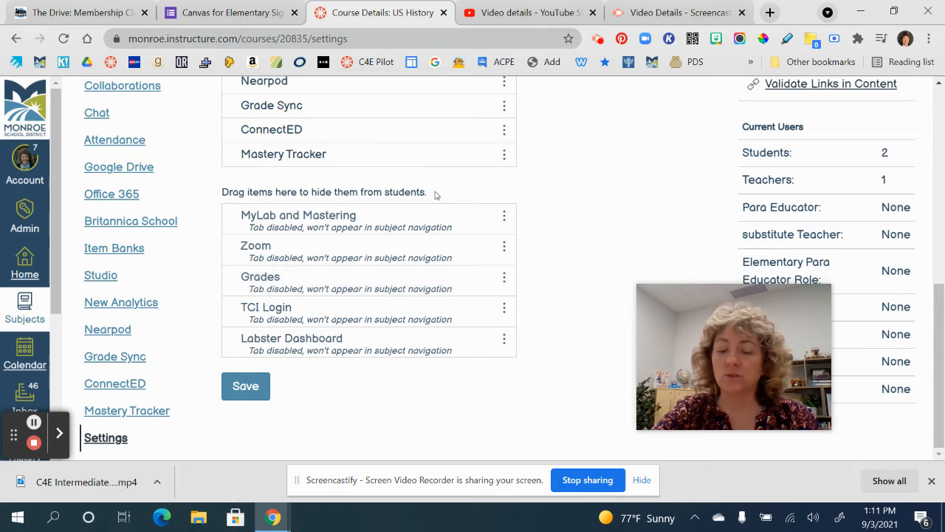
scroll(435, 195, up, 1)
scroll(435, 195, up, 2)
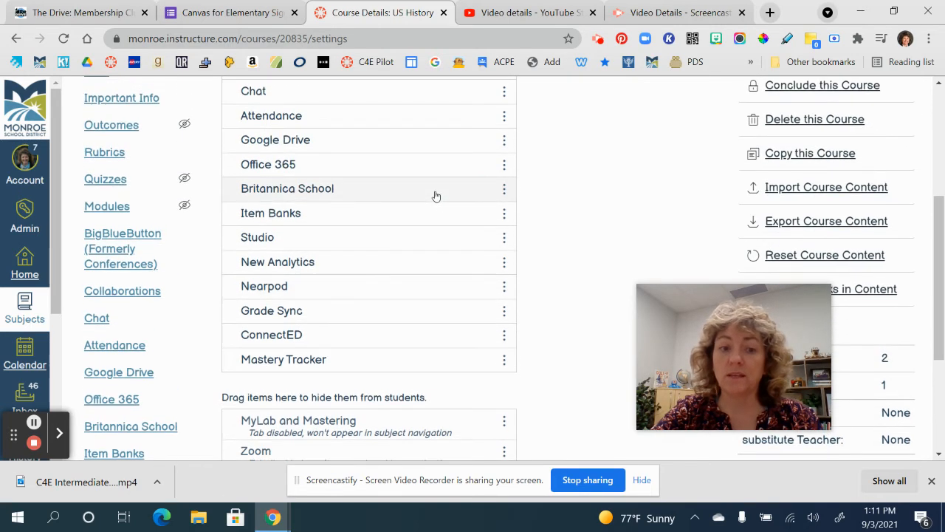
scroll(435, 195, up, 2)
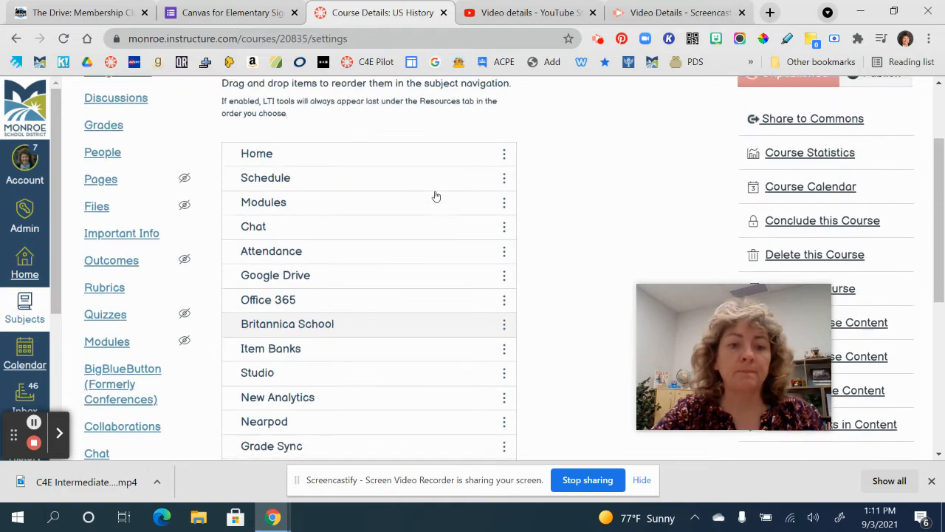
Step: Publish the US History course
scroll(435, 195, up, 1)
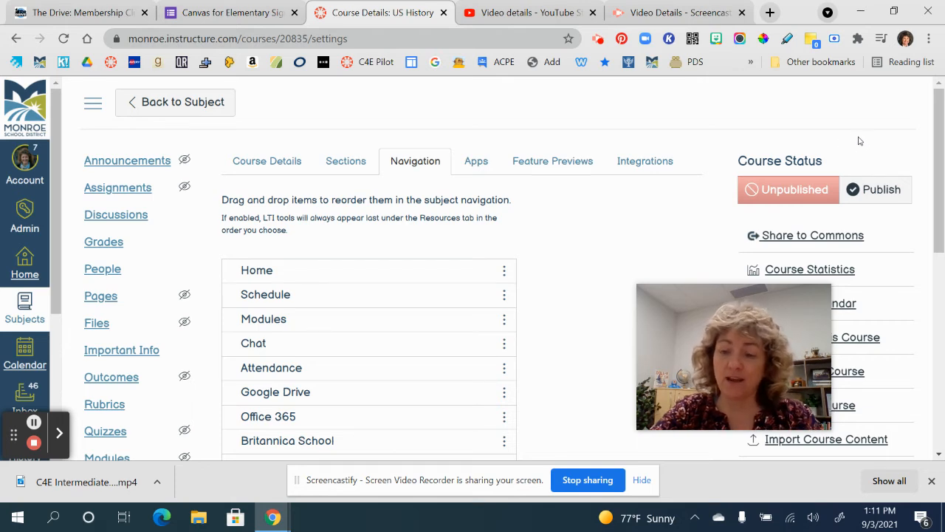
click(888, 189)
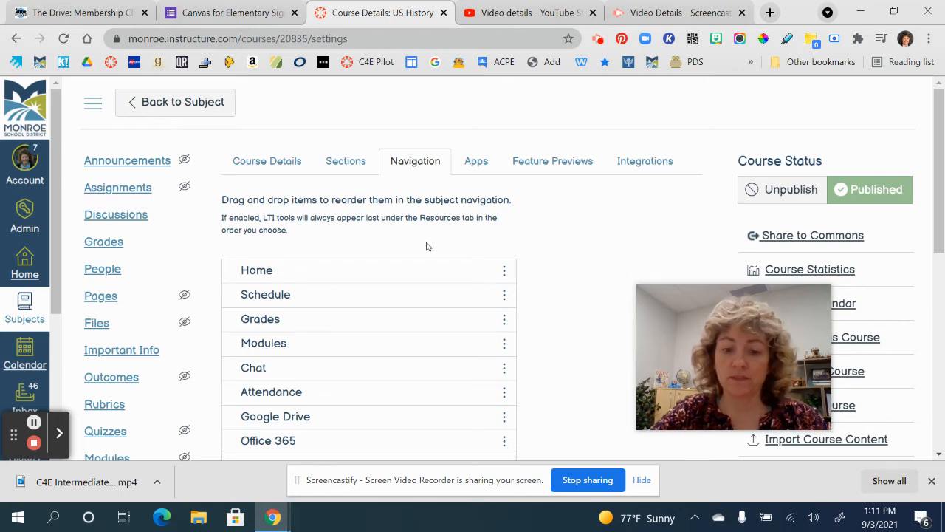
Step: Examine the visible and hidden navigation items, the course content import and export options, and the current users list
scroll(565, 400, down, 1)
scroll(565, 399, down, 3)
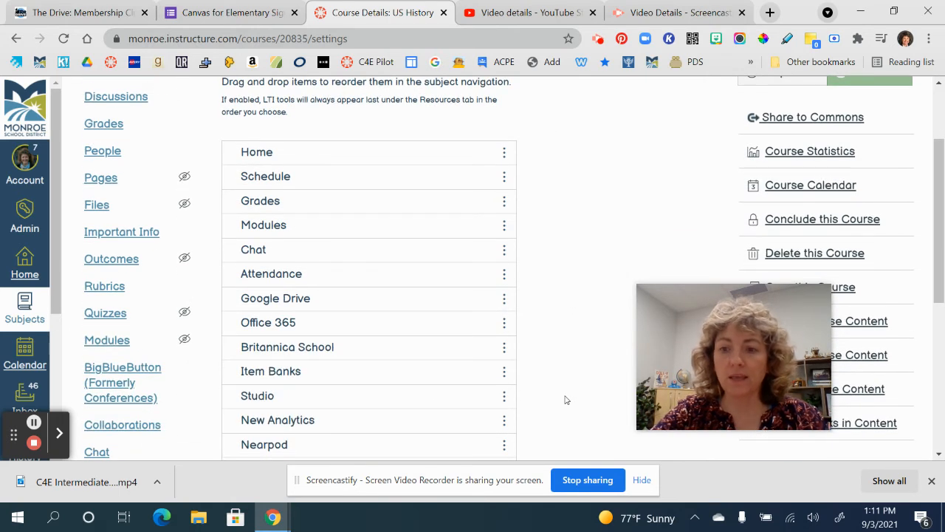
scroll(565, 399, down, 1)
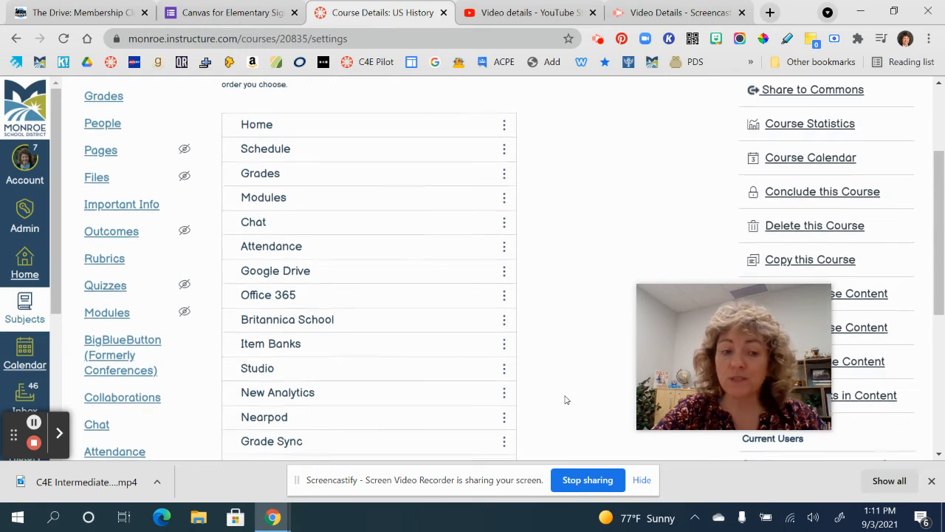
scroll(566, 399, down, 3)
scroll(566, 400, down, 2)
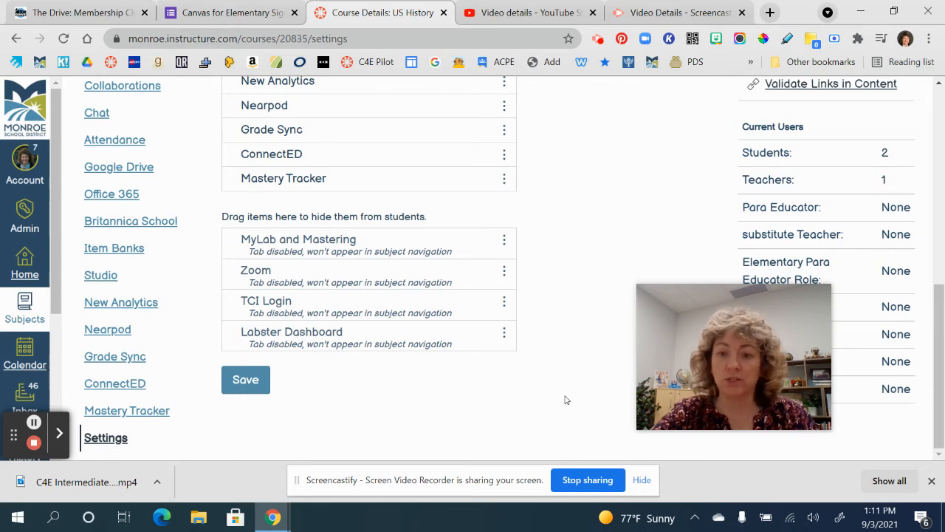
scroll(624, 155, up, 2)
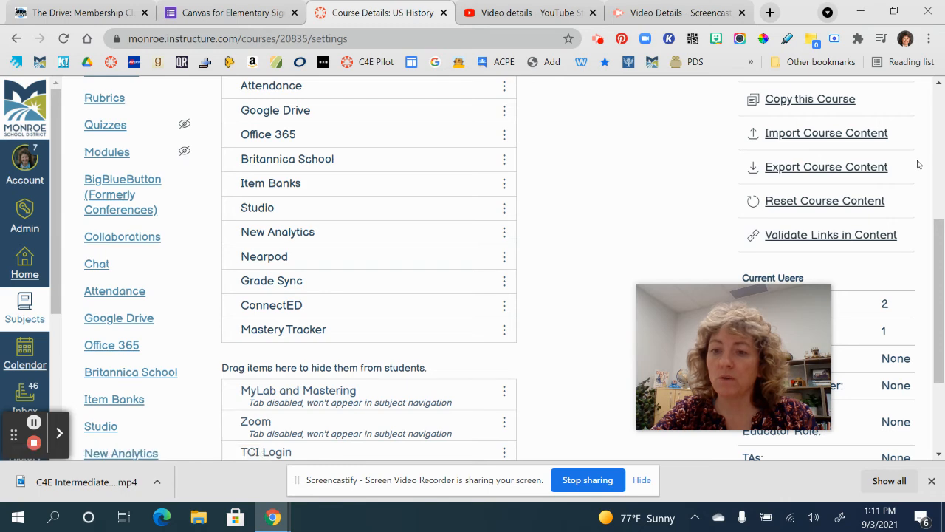
scroll(919, 164, up, 1)
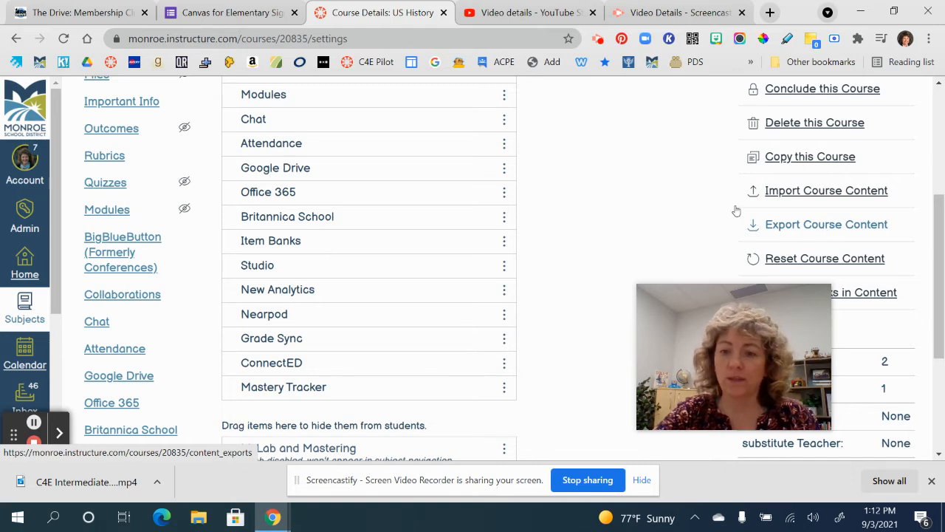
scroll(654, 199, down, 3)
scroll(654, 199, down, 1)
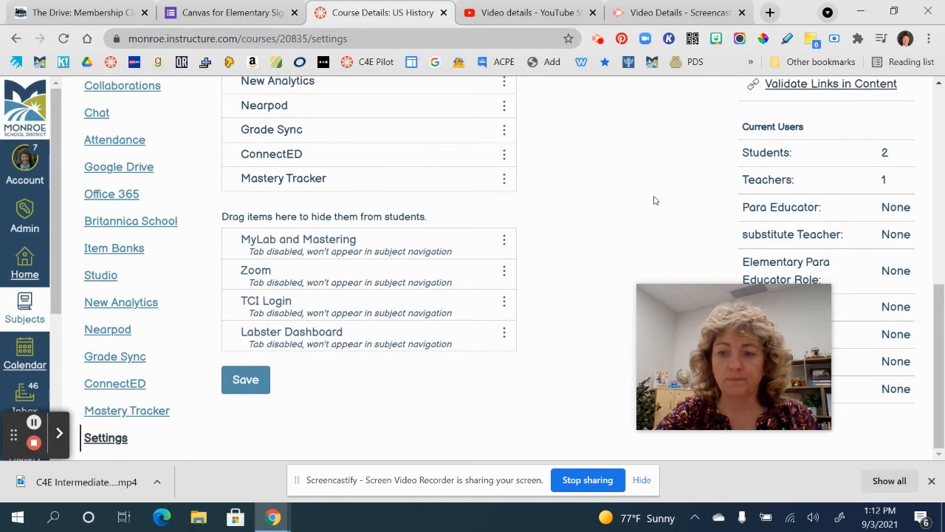
scroll(654, 199, up, 3)
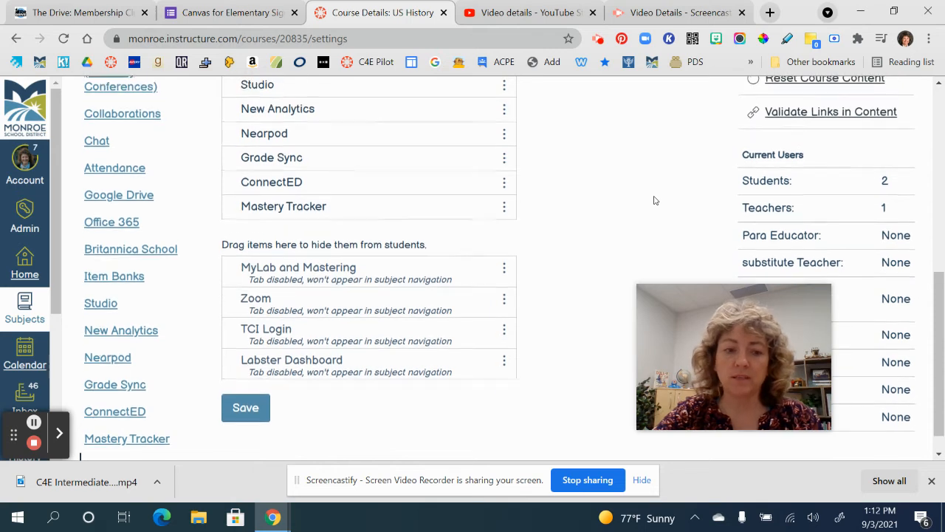
Step: Save the US History navigation settings and view the list of external apps
scroll(654, 200, down, 3)
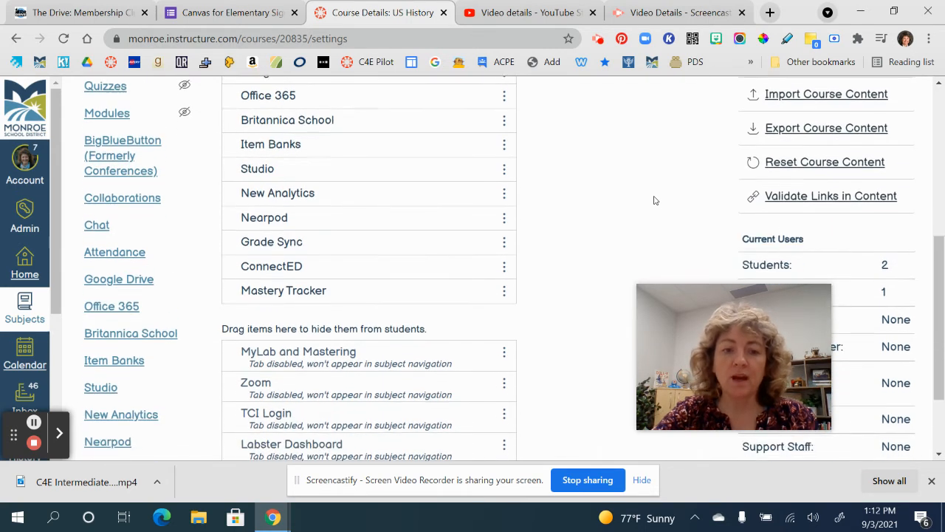
click(251, 382)
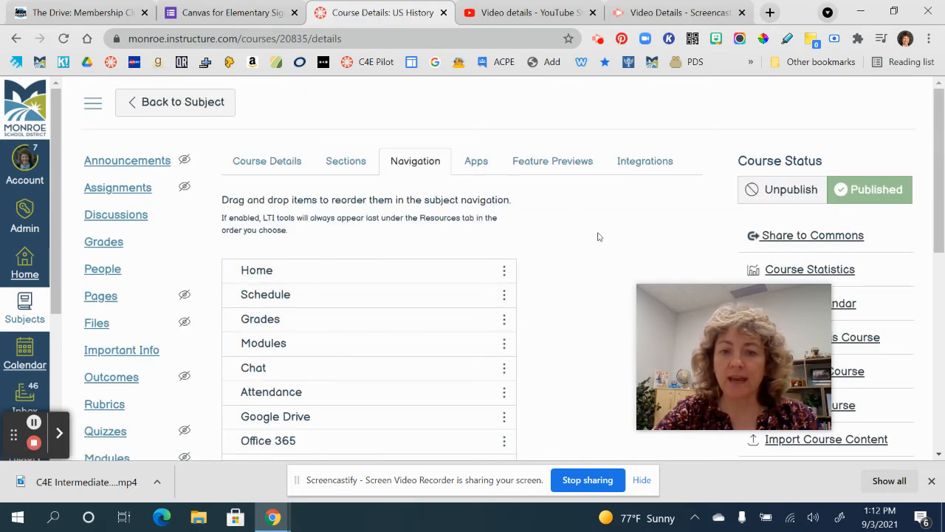
click(477, 164)
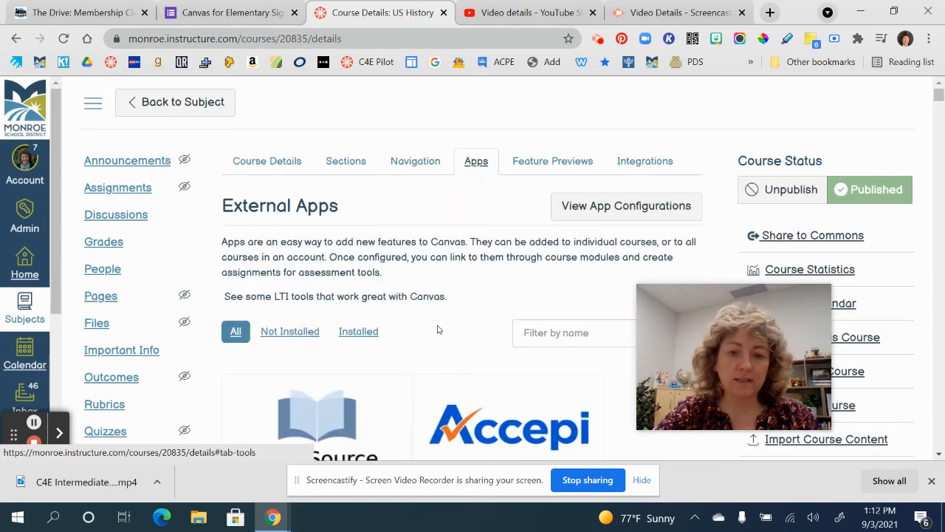
scroll(478, 345, down, 1)
scroll(479, 345, up, 1)
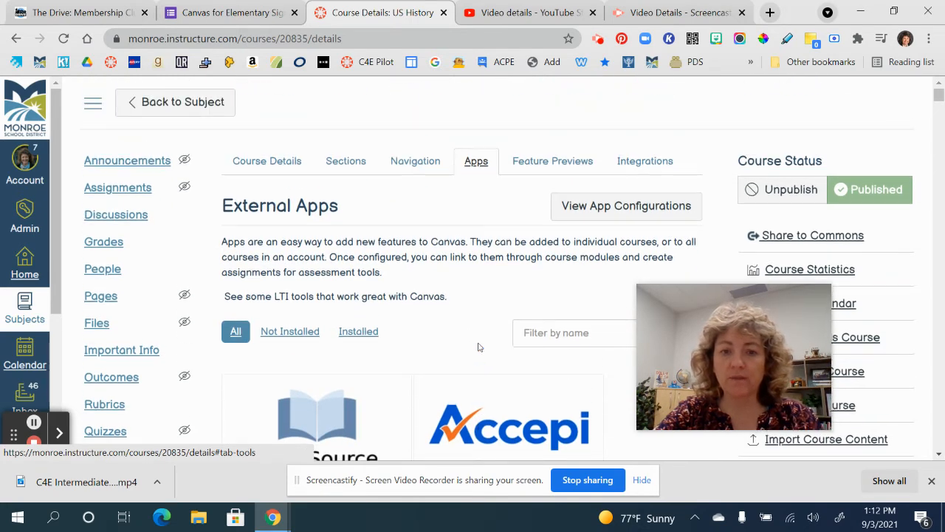
Step: Return to the Navigation settings and review the items shown in the subject navigation
click(420, 162)
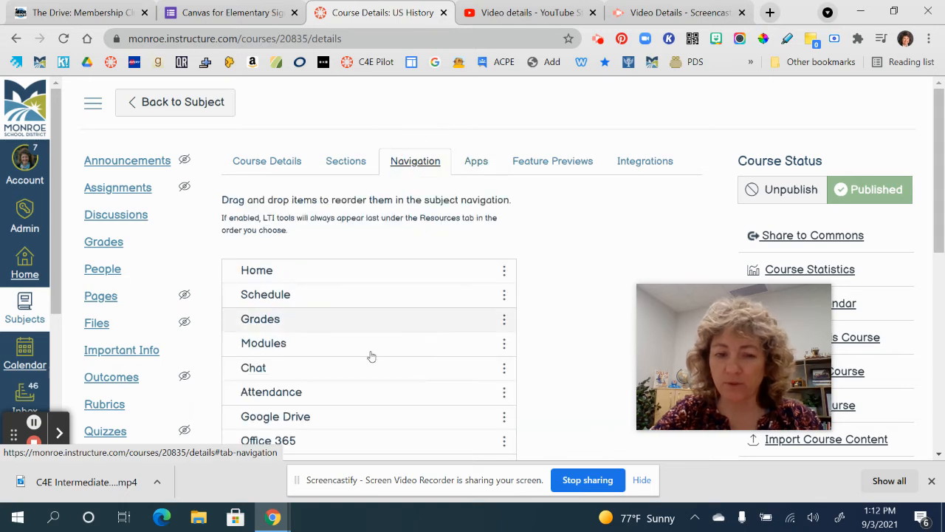
scroll(395, 384, down, 2)
scroll(397, 385, down, 1)
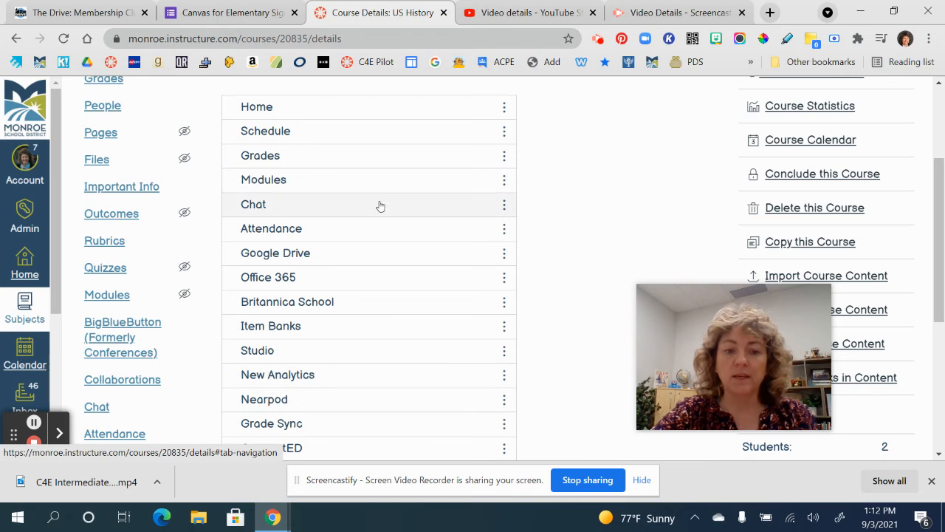
scroll(379, 205, up, 3)
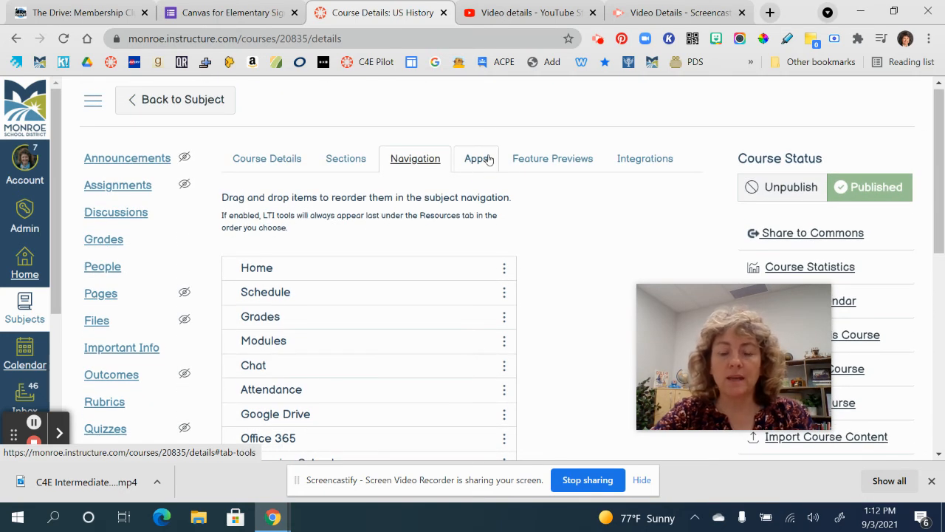
Step: Filter the external apps list by the name "edpuzz"
click(487, 160)
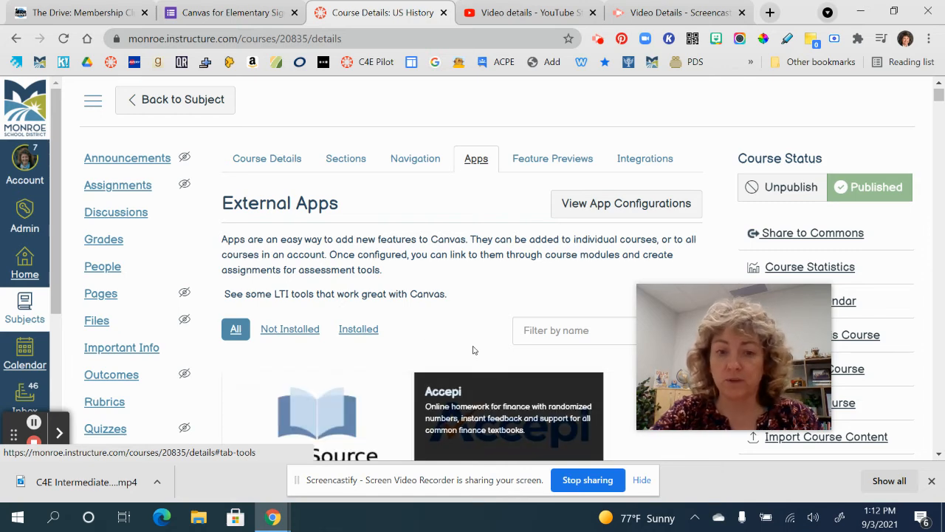
scroll(464, 320, down, 1)
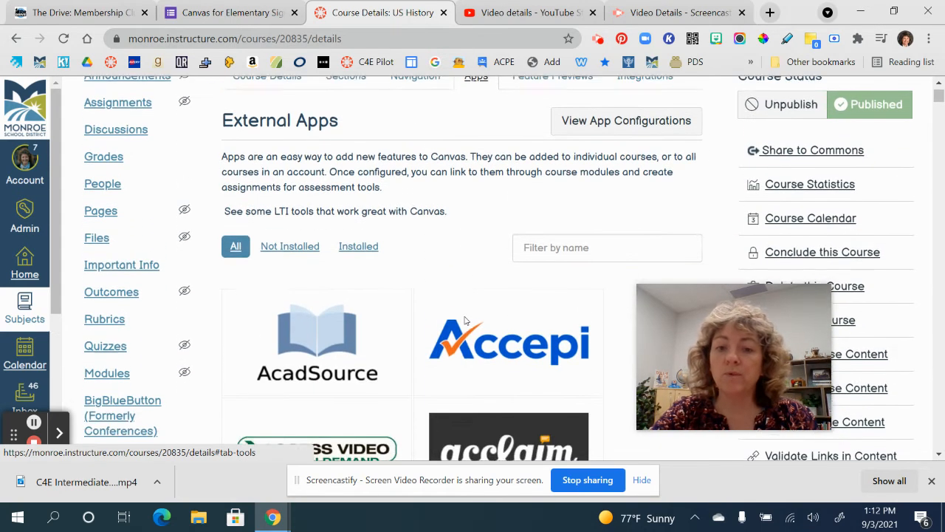
click(561, 246)
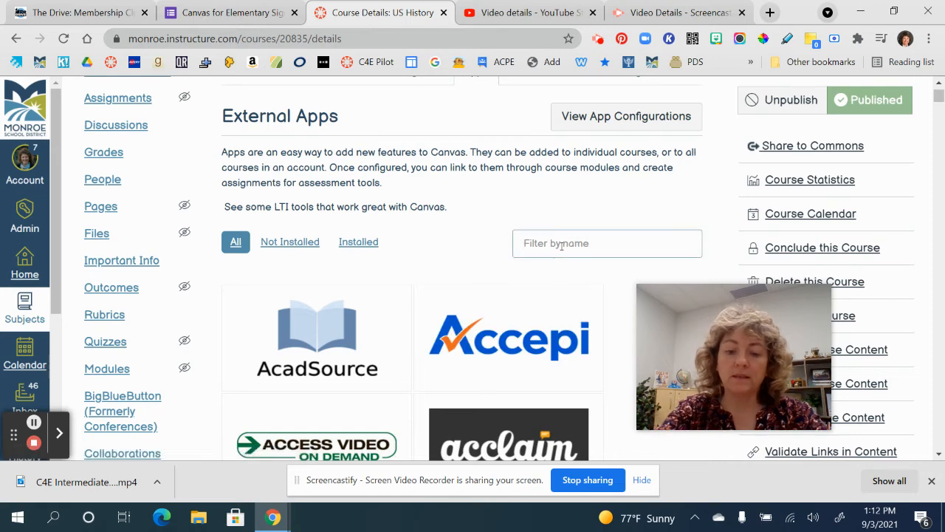
text(edpuzz)
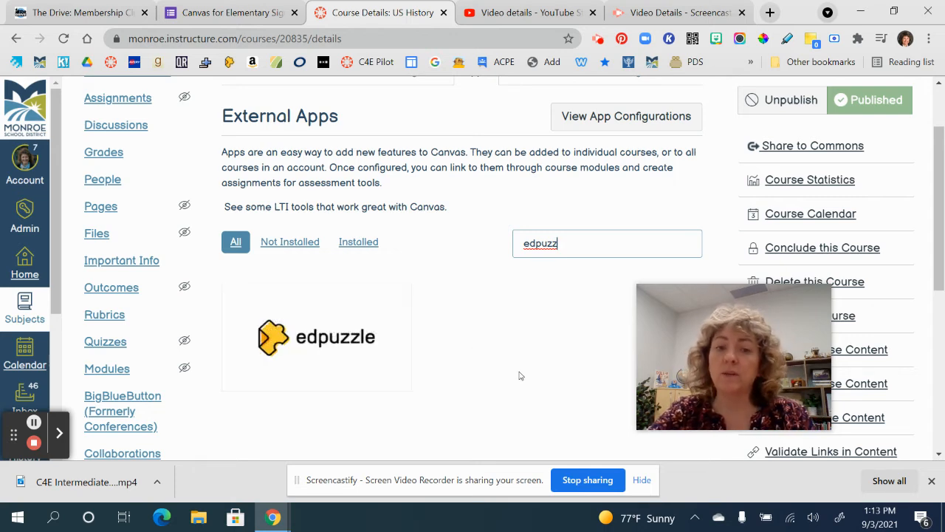
scroll(519, 376, up, 2)
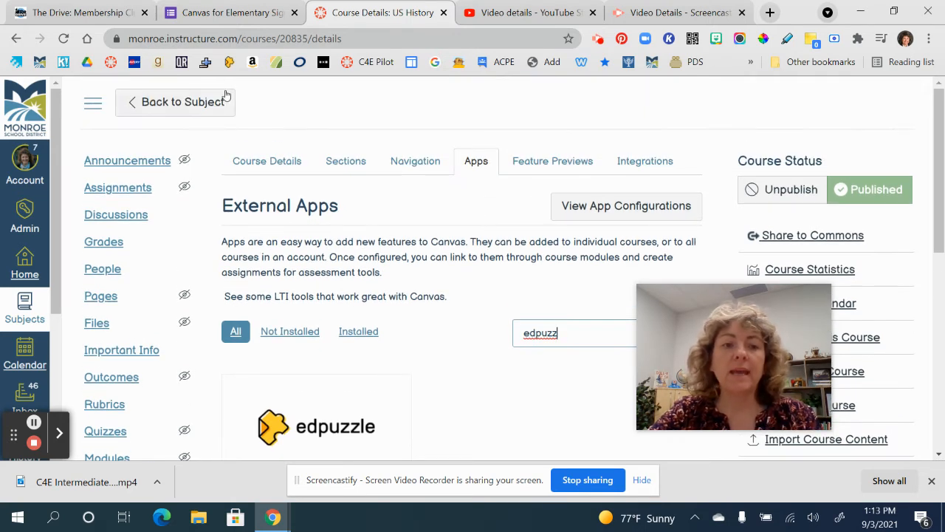
Step: Go back to the US History subject page and examine its Home content and the student applications under Resources
click(181, 101)
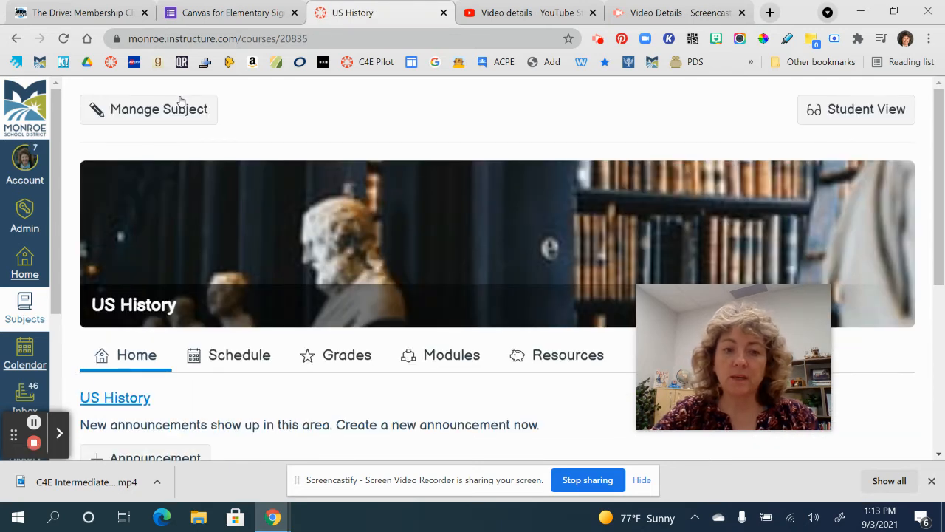
scroll(338, 236, down, 3)
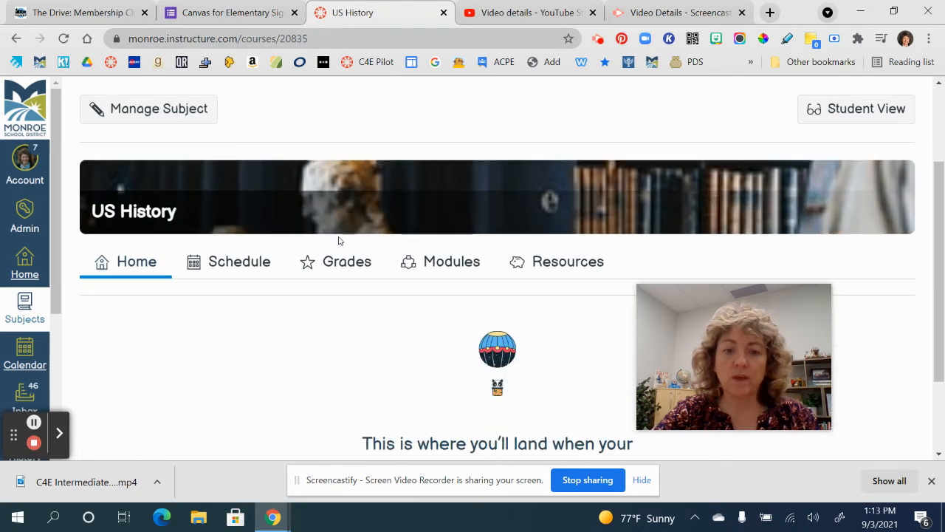
scroll(339, 240, up, 3)
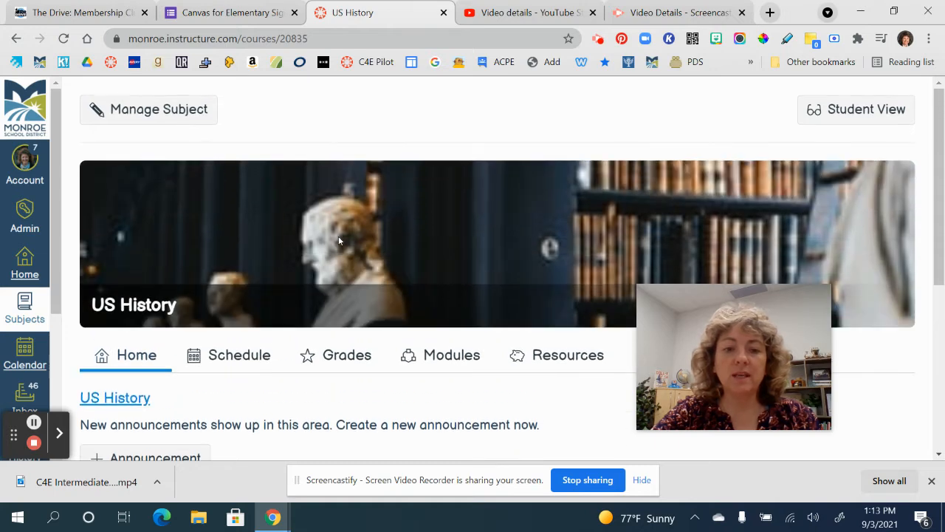
scroll(396, 284, down, 3)
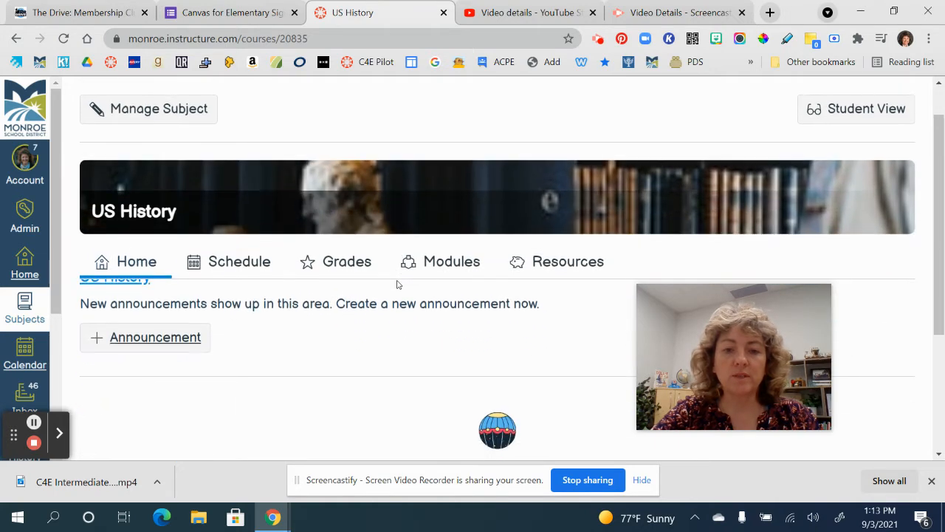
scroll(397, 284, down, 1)
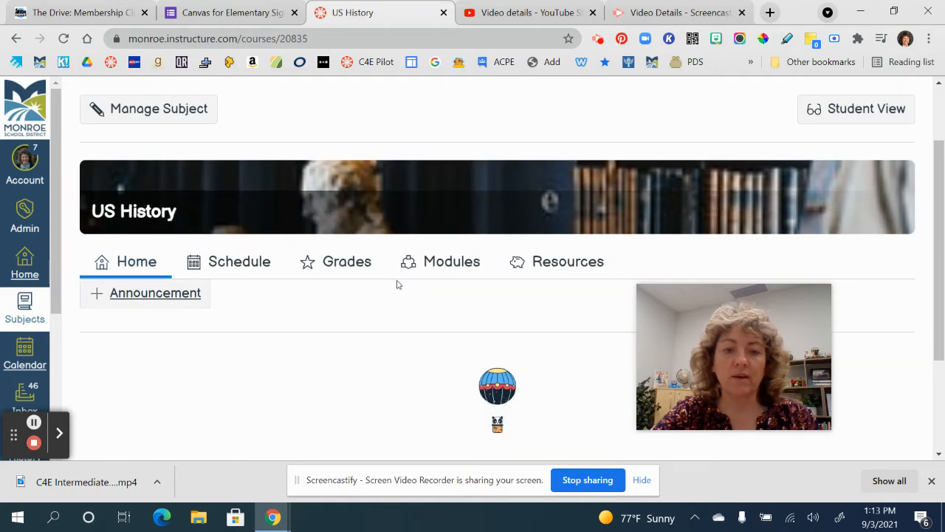
scroll(396, 284, down, 1)
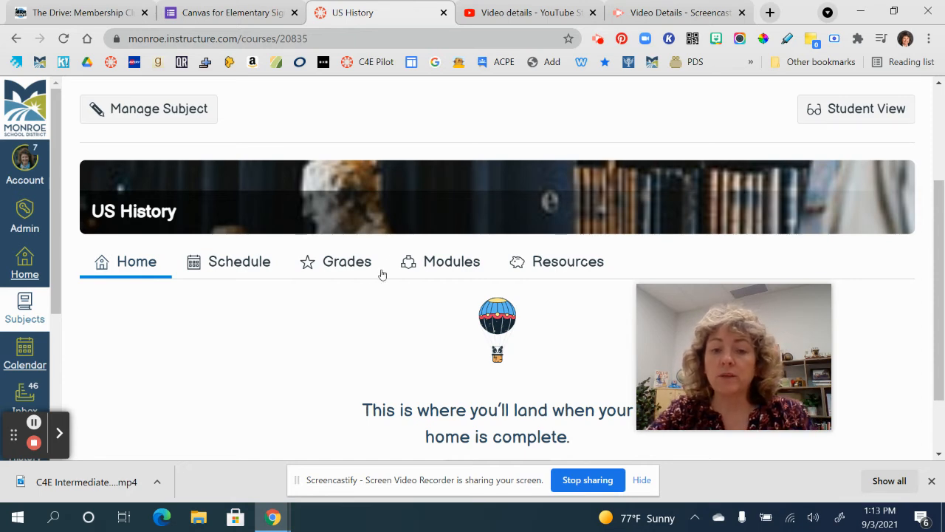
click(568, 262)
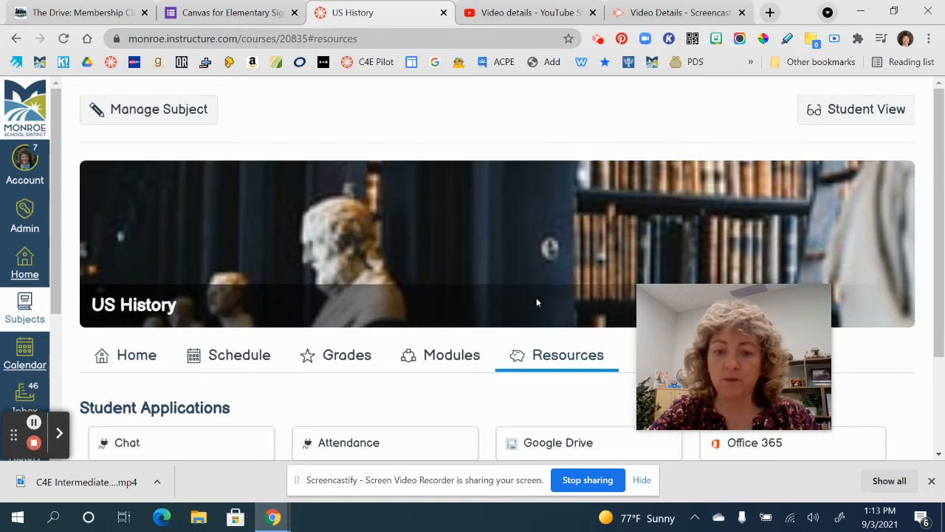
scroll(526, 314, down, 2)
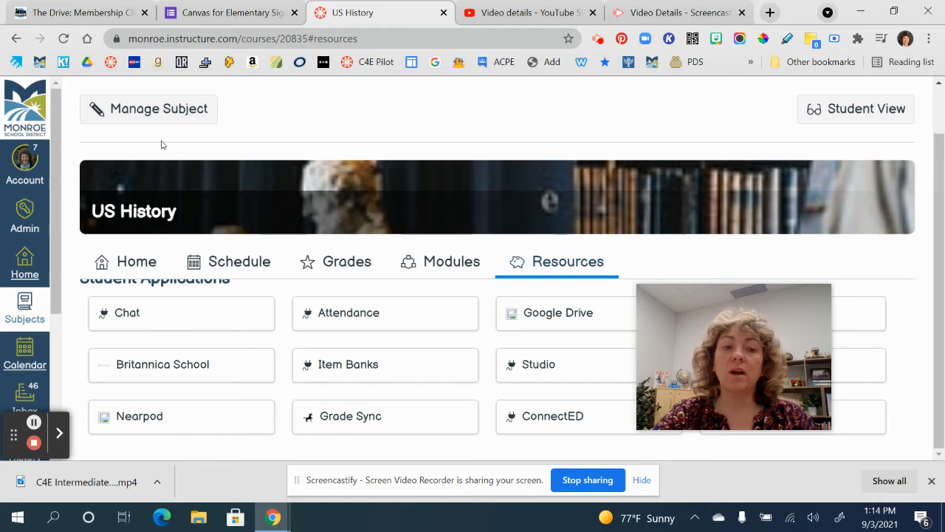
Step: Hide Chat from students by moving it into the hidden navigation items of US History, and save the navigation
click(168, 108)
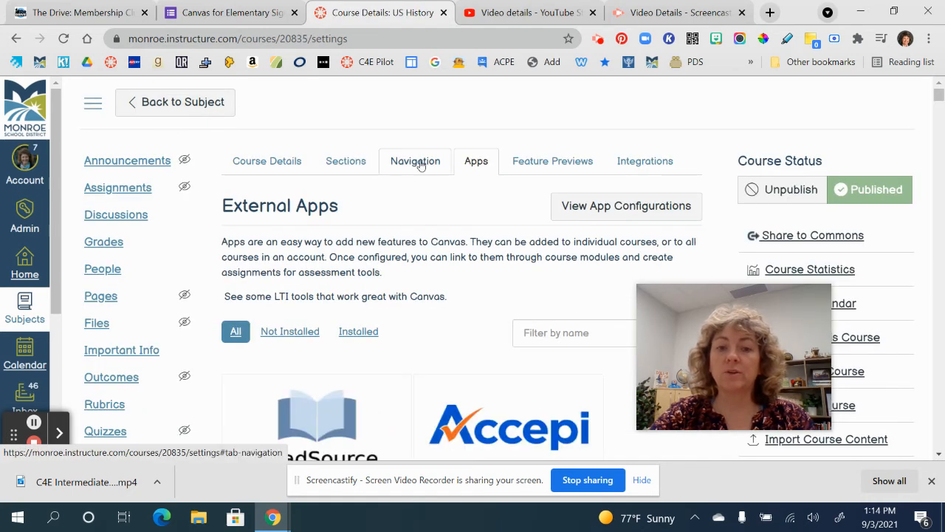
click(417, 161)
scroll(422, 341, down, 3)
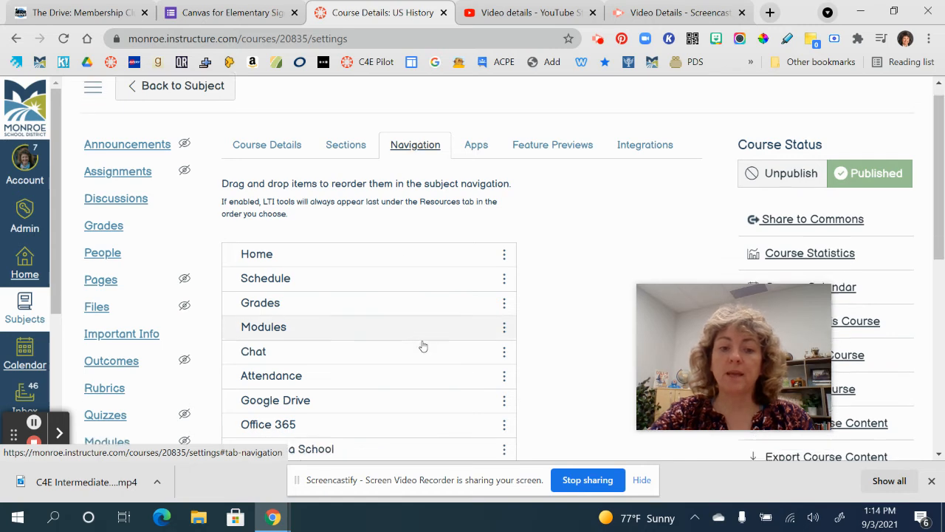
scroll(423, 346, down, 3)
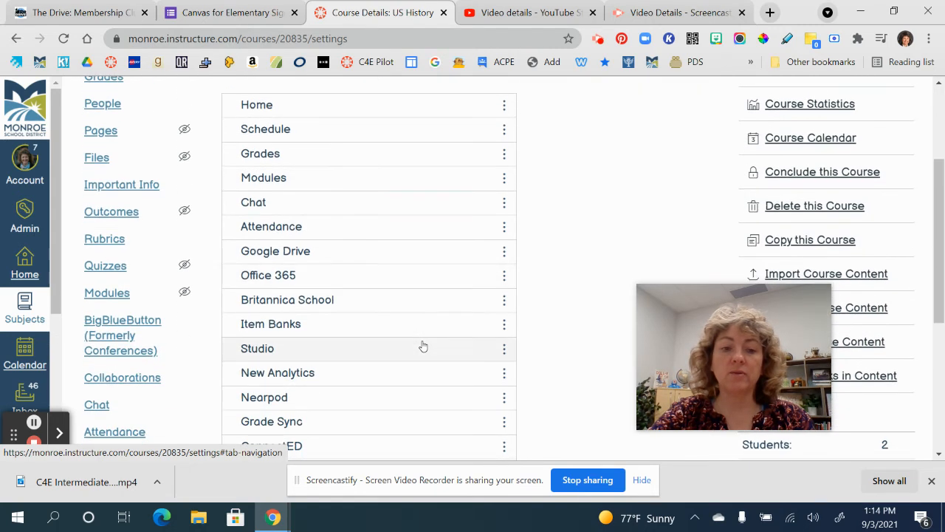
scroll(423, 346, up, 2)
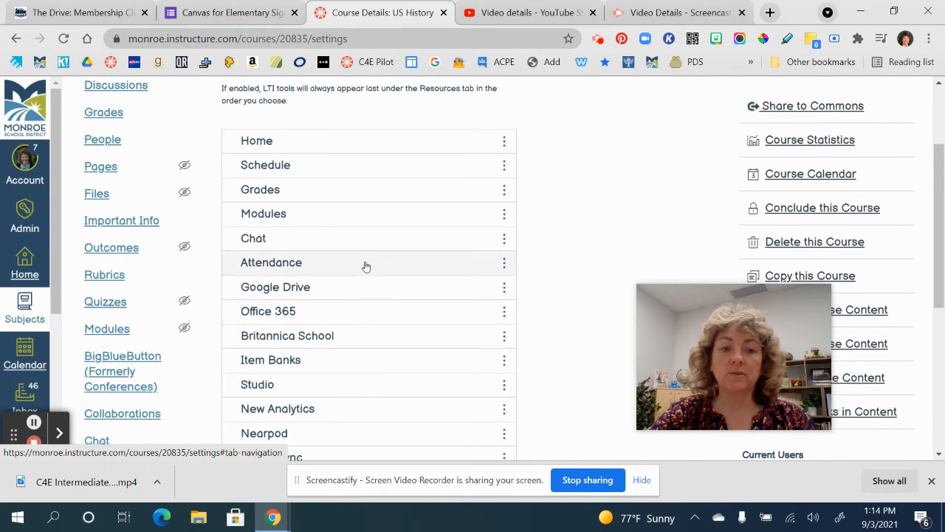
drag(362, 239, 387, 295)
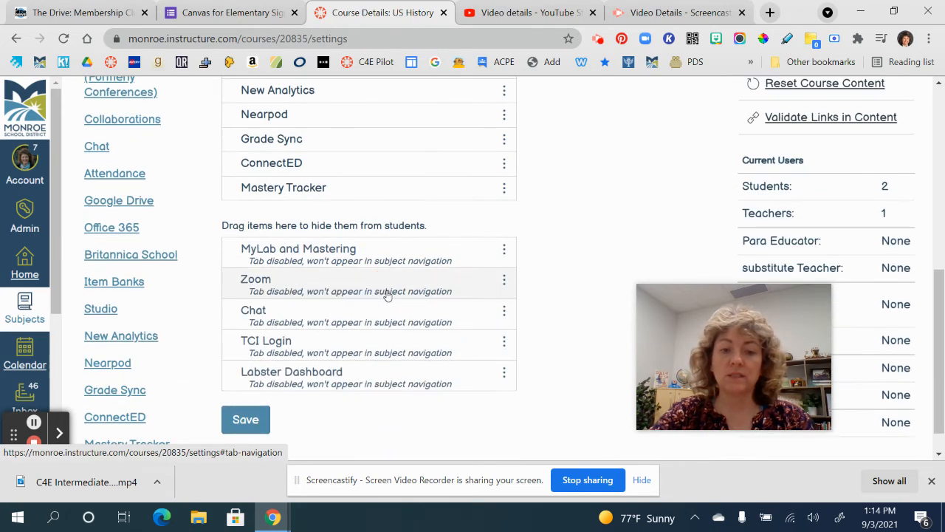
click(258, 415)
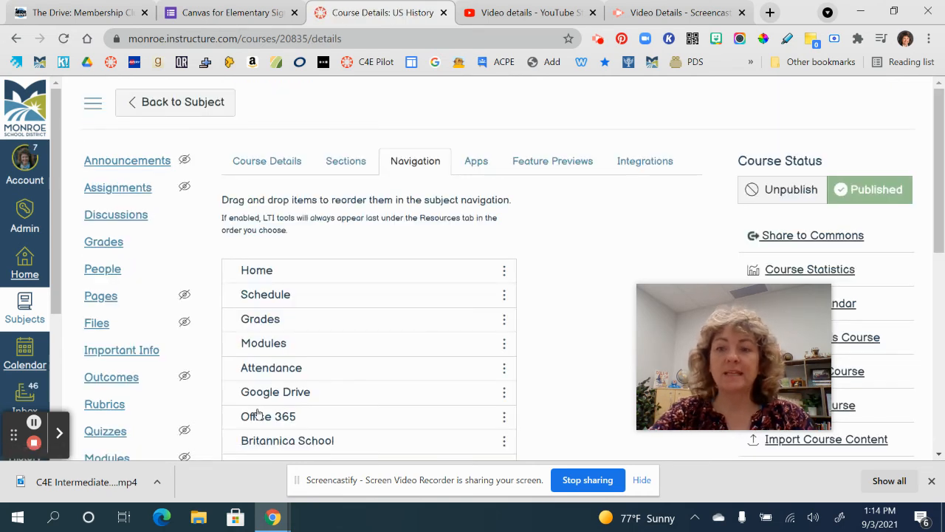
Step: View the US History subject page and reopen its management settings
click(167, 103)
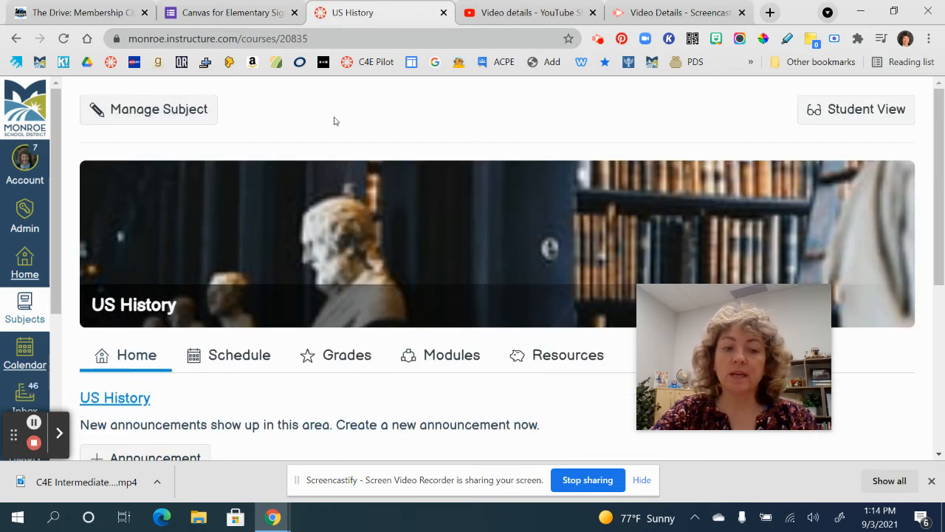
click(176, 108)
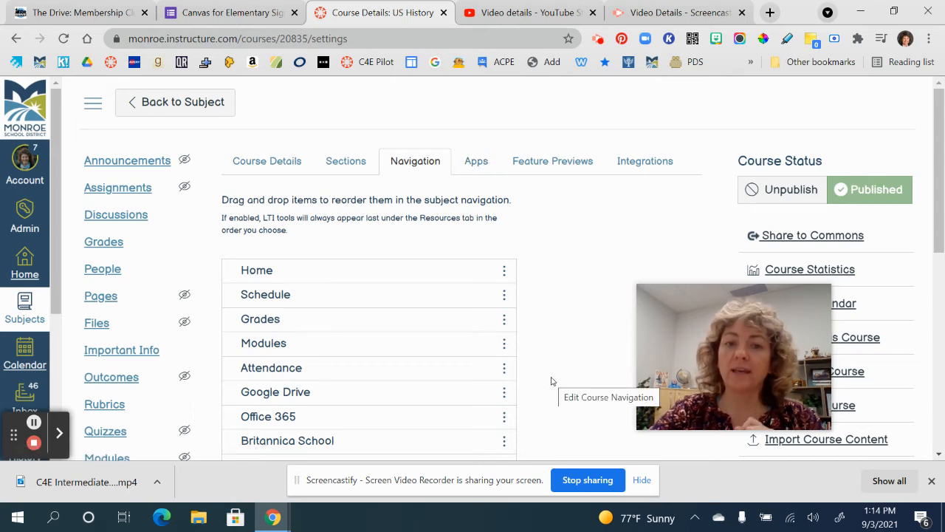
click(33, 423)
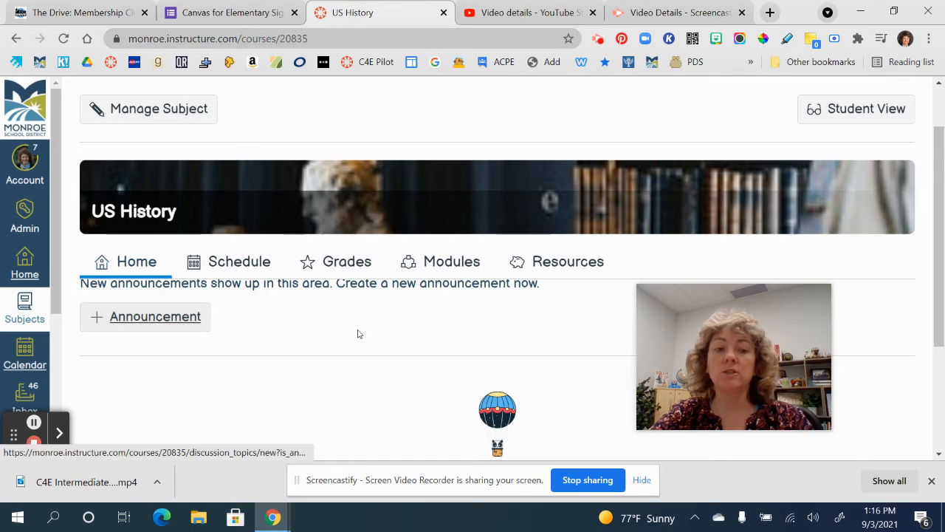
Step: Review the US History Home and Modules sections, including the option for creating a module, and reopen the subject's management settings
scroll(370, 362, up, 3)
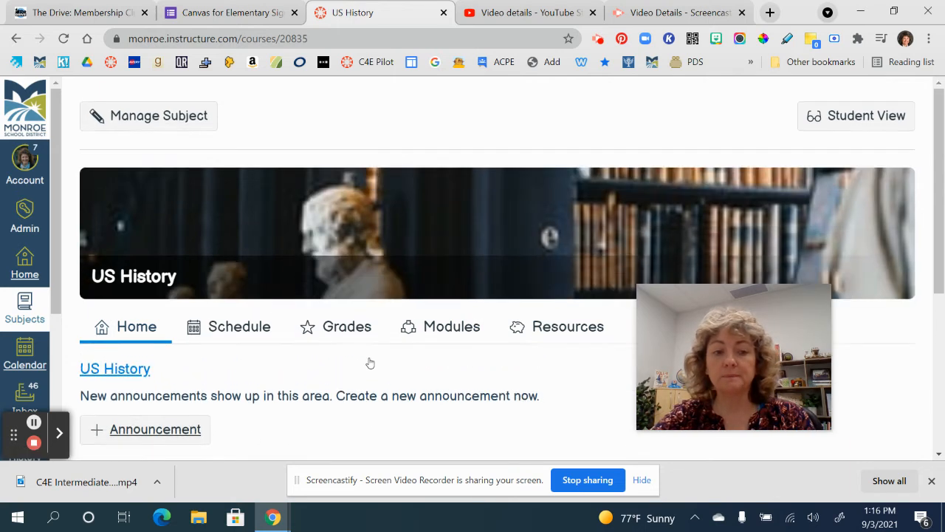
scroll(370, 362, down, 3)
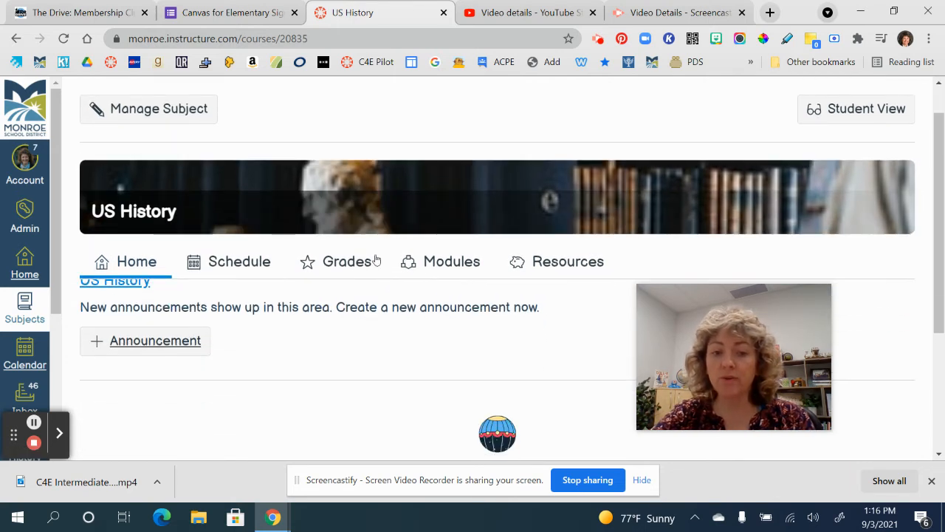
click(452, 261)
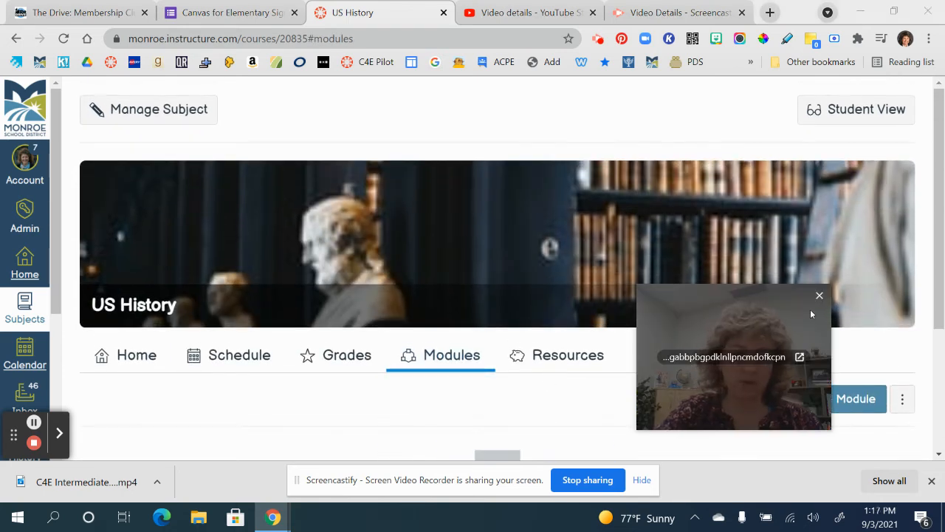
drag(810, 309, 530, 99)
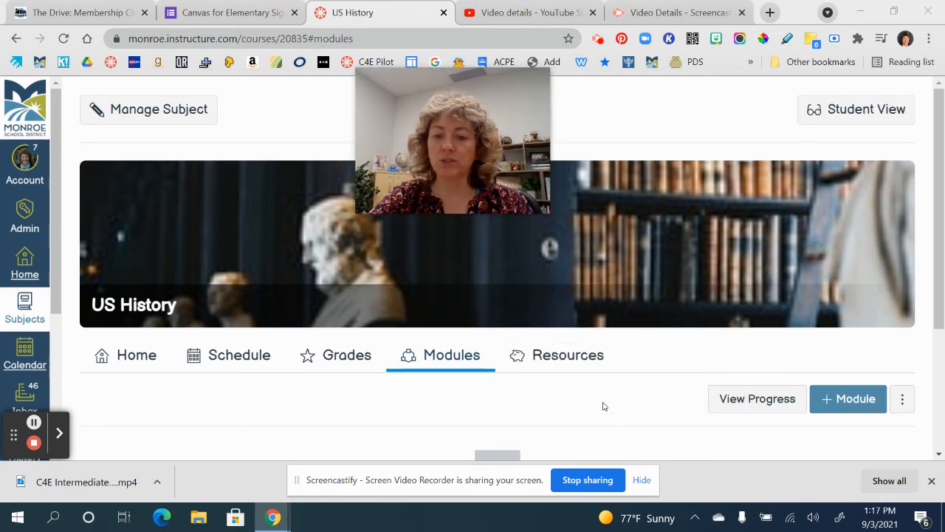
scroll(602, 405, down, 1)
scroll(603, 406, down, 3)
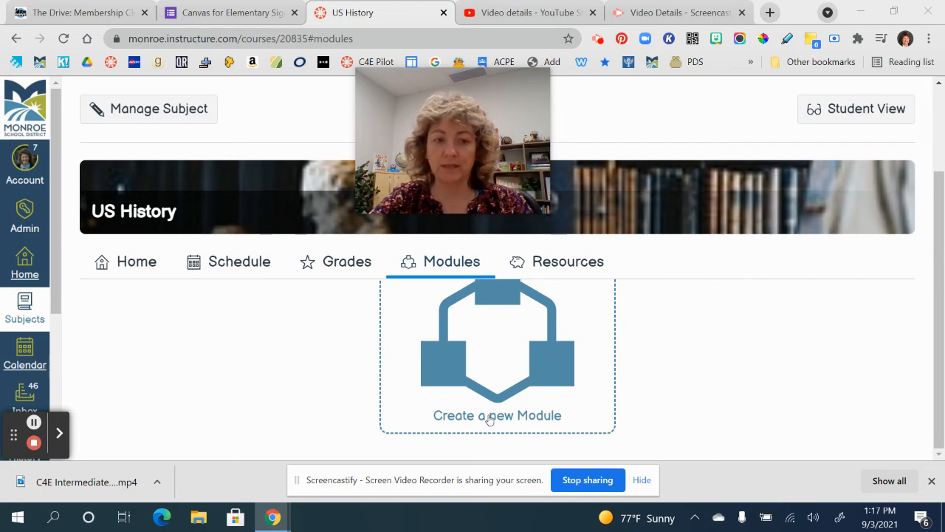
click(175, 105)
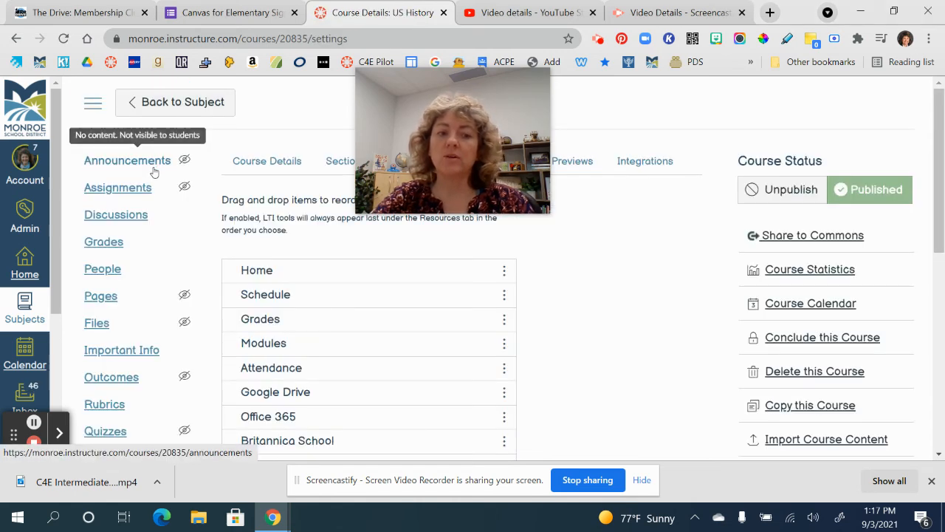
Step: View the Outcomes page and the Modules page of the US History subject
scroll(141, 409, down, 1)
click(141, 409)
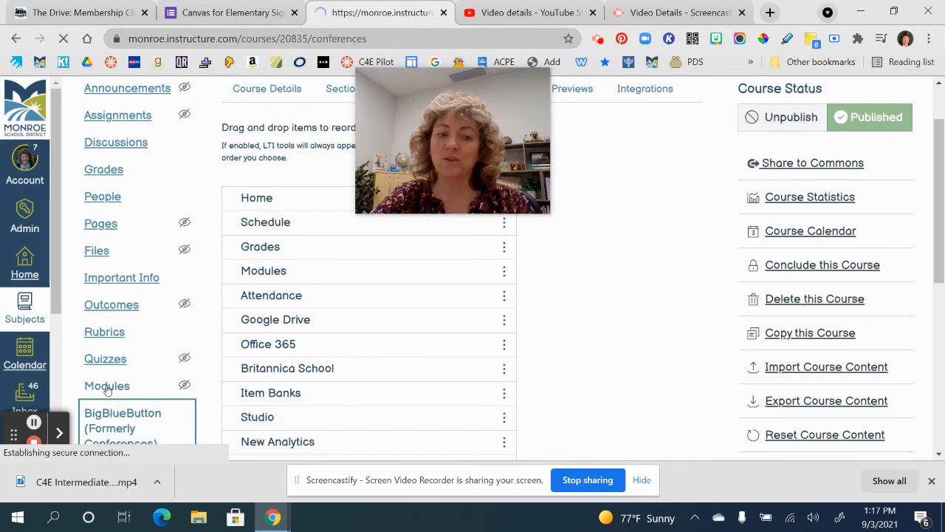
click(107, 389)
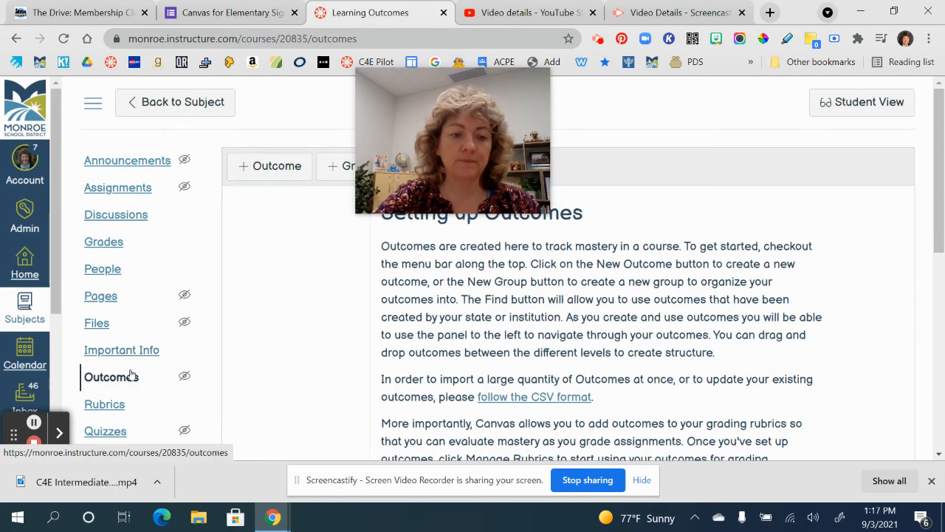
scroll(130, 374, down, 2)
click(115, 344)
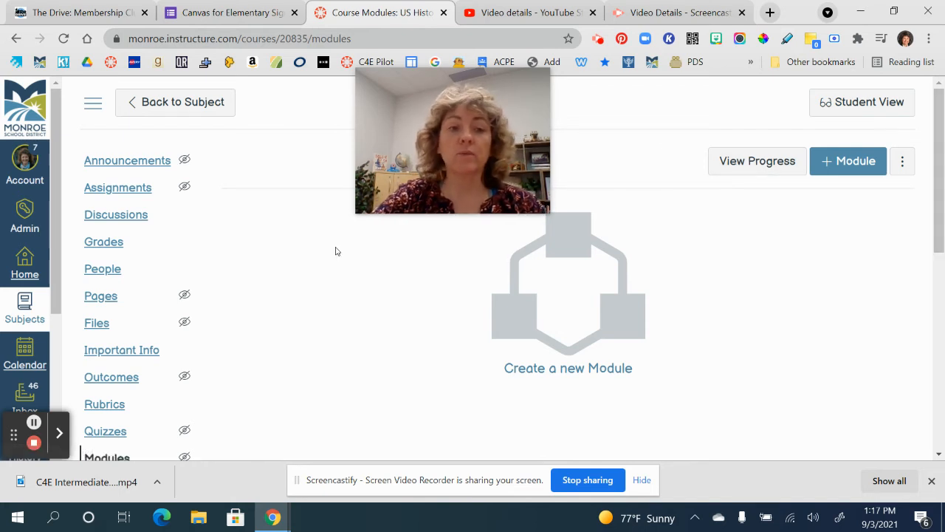
Step: Start a new assignment in US History and name it "test"
click(128, 189)
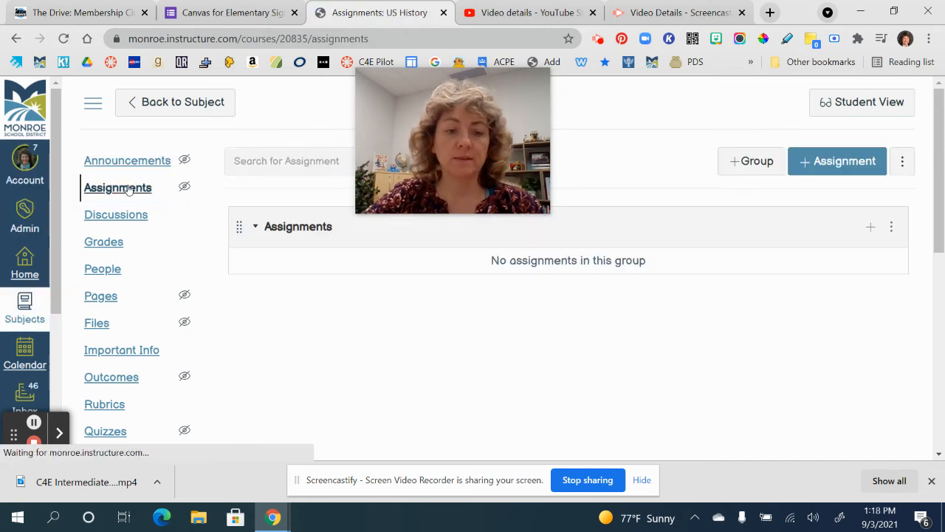
click(829, 161)
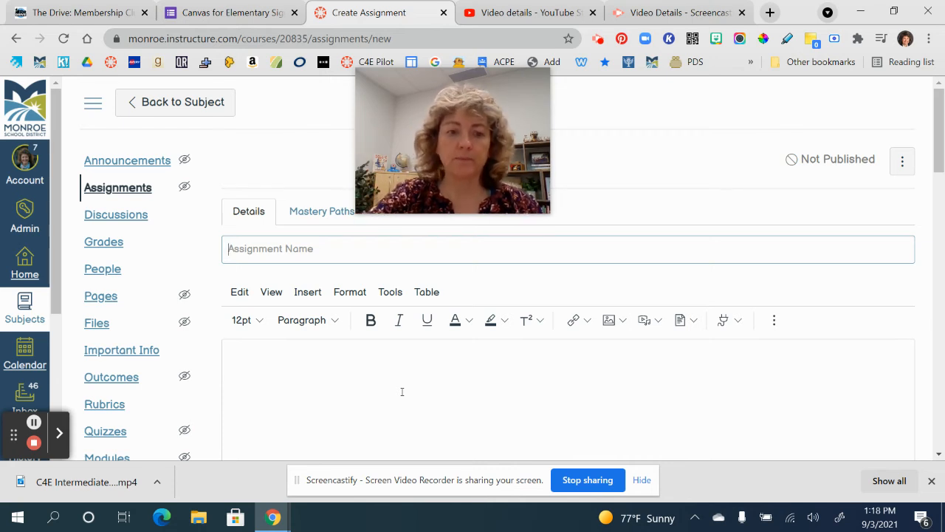
text(t)
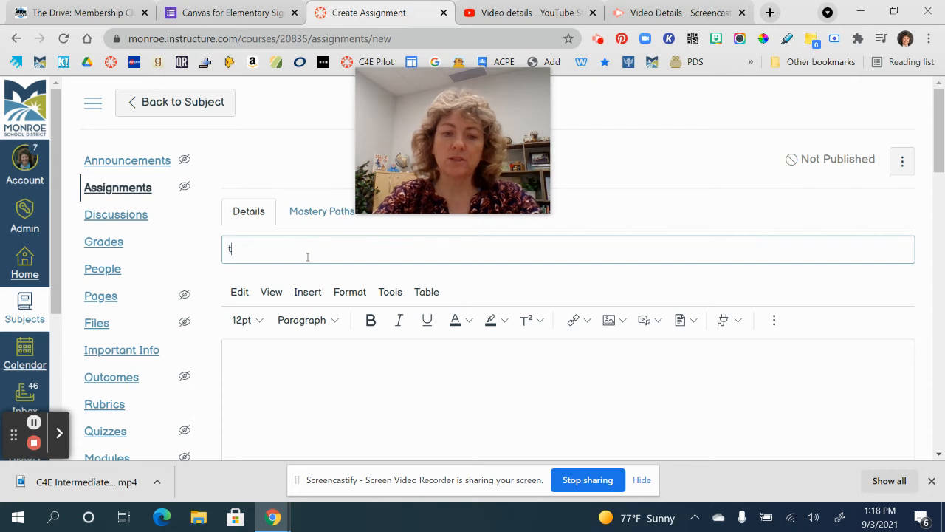
text(est)
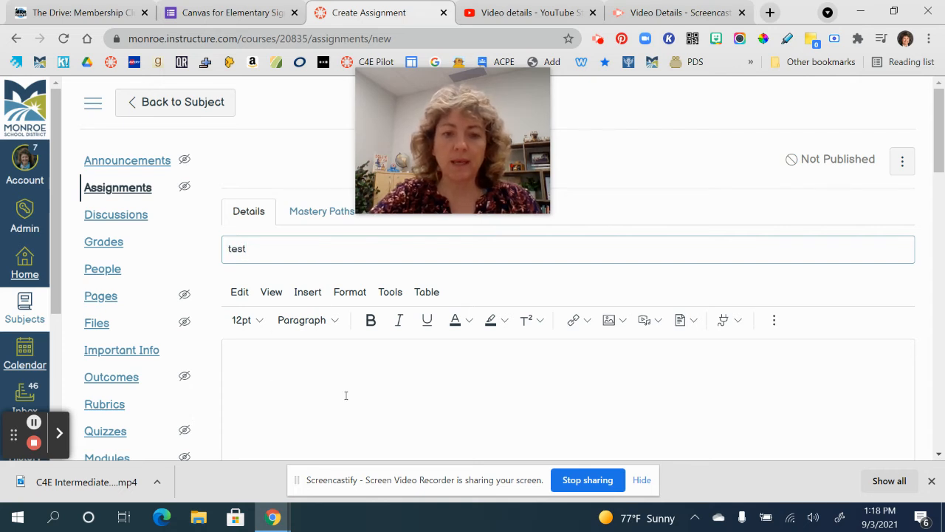
Step: Keep the submission type Online for the test assignment and enable Student Annotation as an entry option
scroll(345, 395, down, 1)
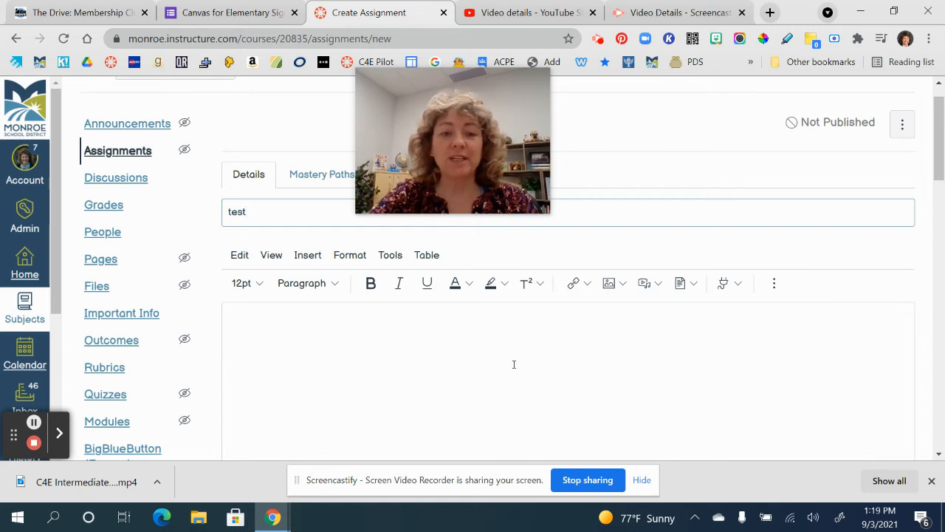
scroll(514, 364, down, 5)
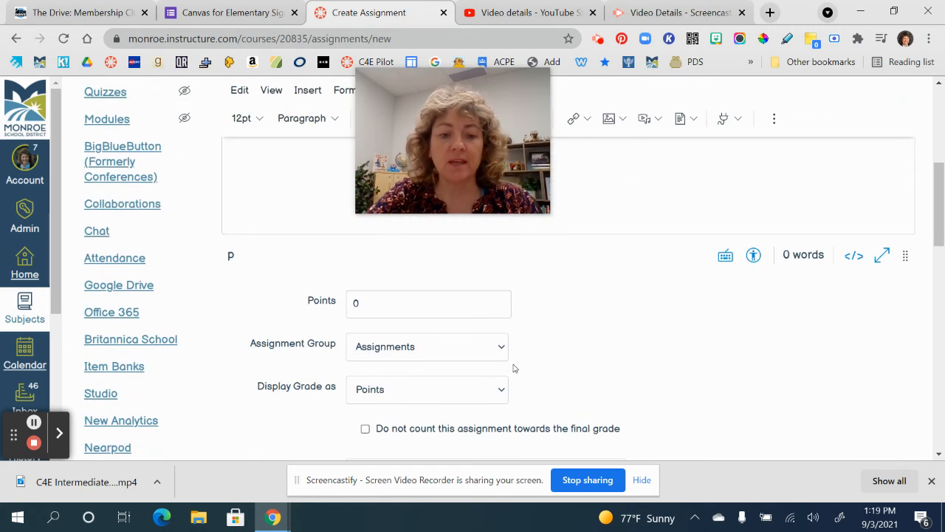
scroll(514, 368, down, 3)
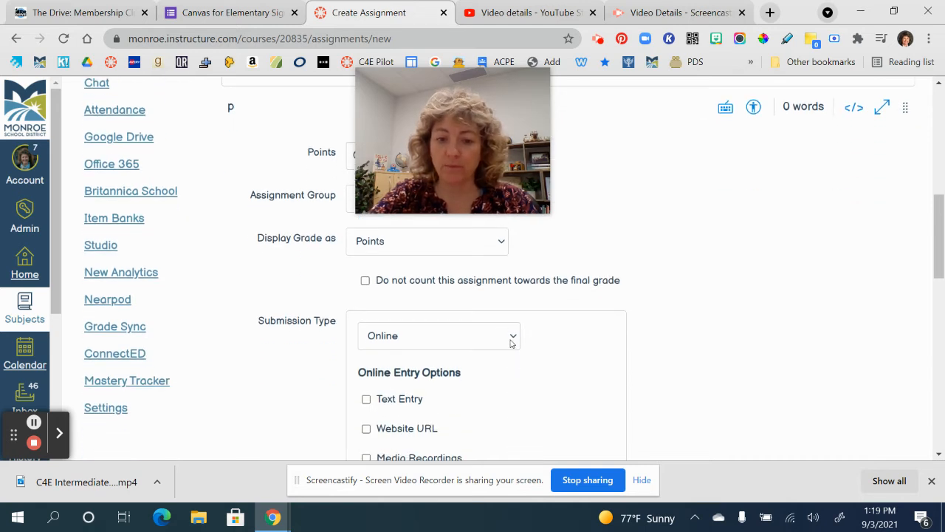
click(511, 344)
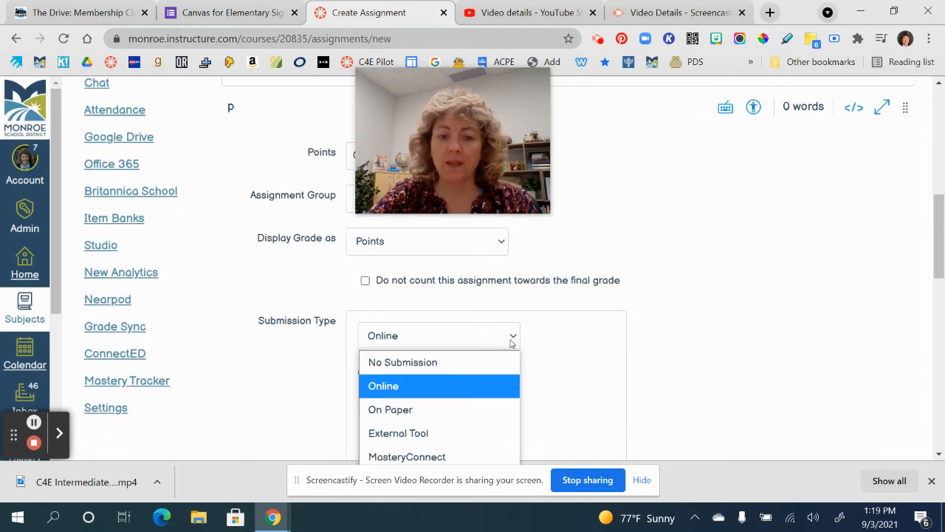
click(391, 395)
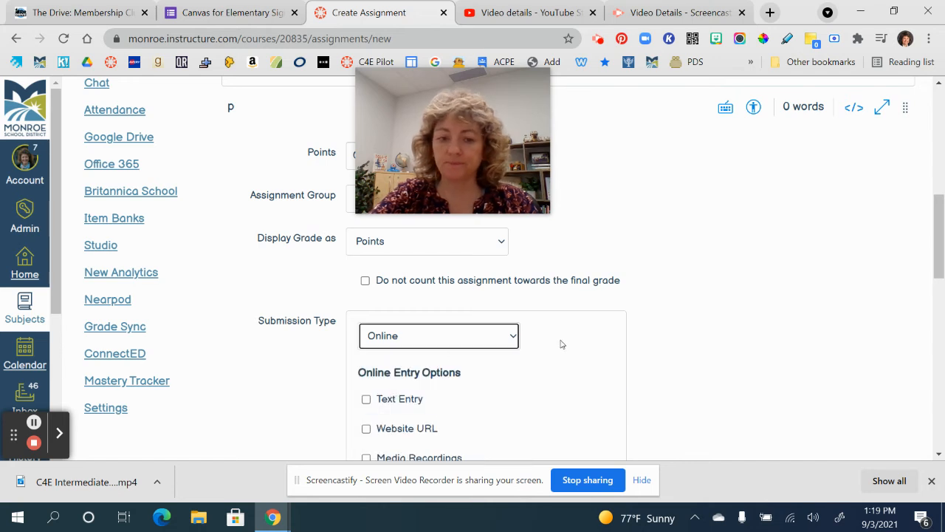
scroll(559, 342, down, 2)
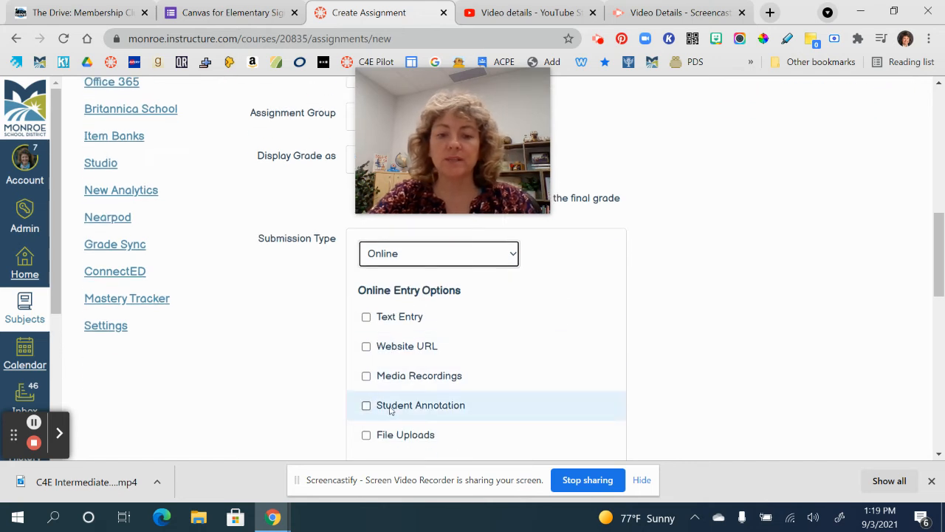
click(366, 407)
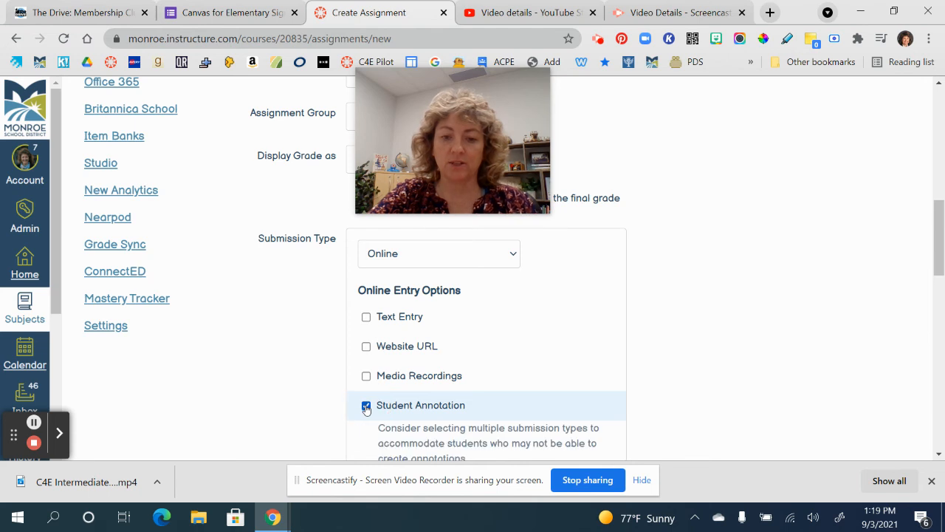
Step: Upload the Certificated Timesheet spreadsheet from the Desktop as the file for students to annotate
scroll(597, 334, down, 1)
scroll(597, 337, down, 2)
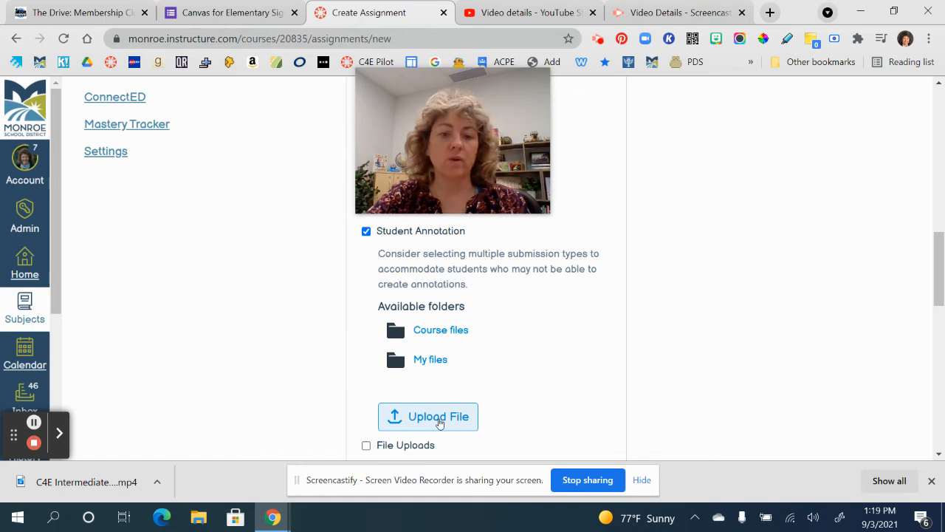
click(439, 416)
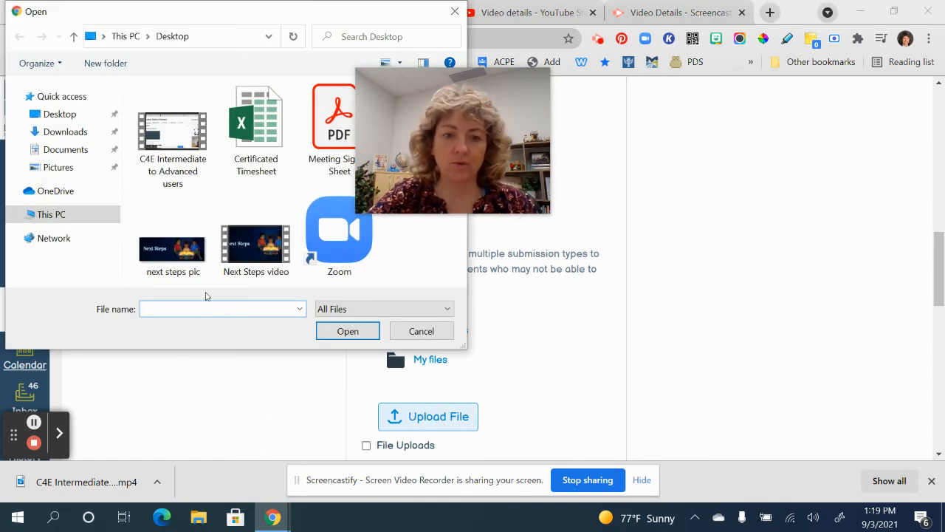
click(263, 130)
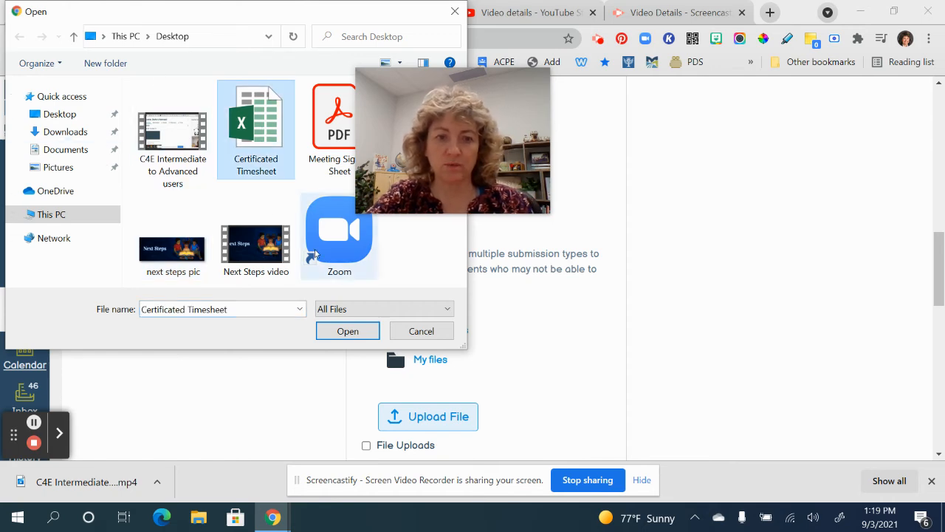
click(361, 333)
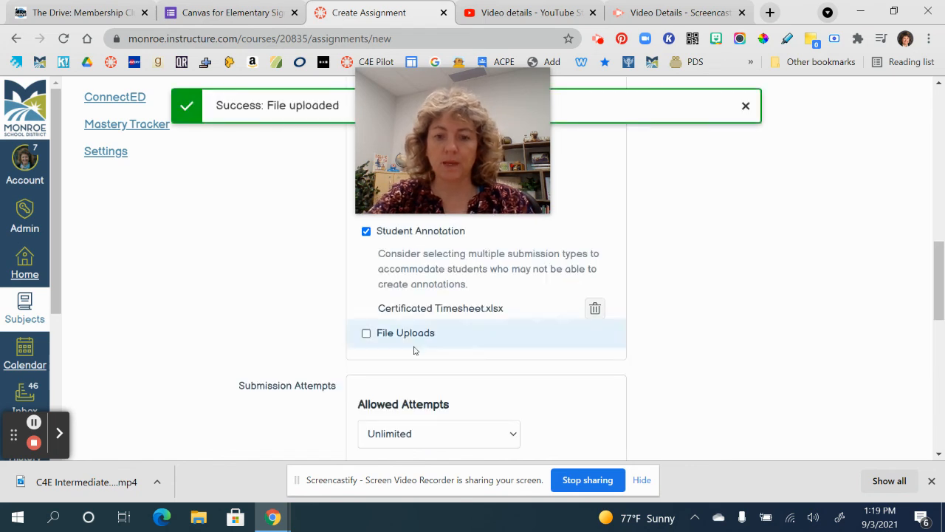
Step: Try to mark the assignment as an important date that shows on the homeroom sidebar
scroll(500, 313, down, 3)
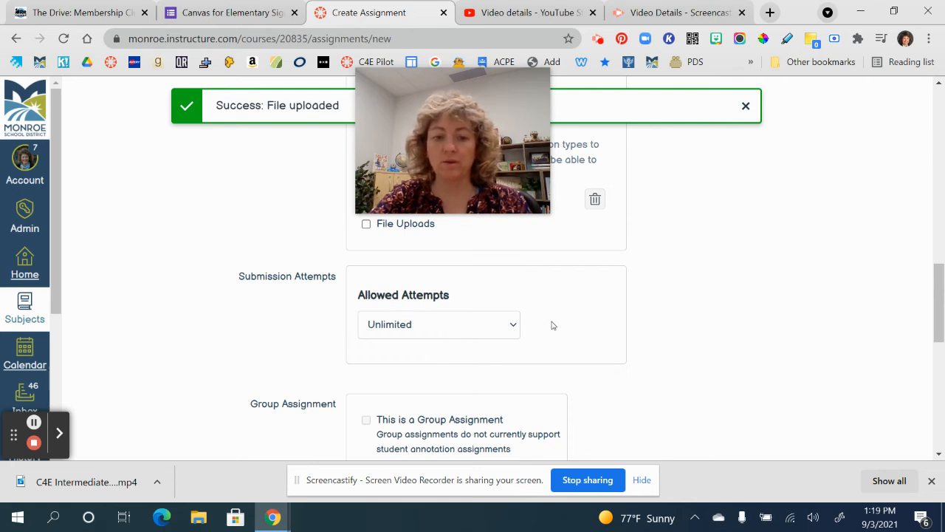
scroll(551, 325, down, 3)
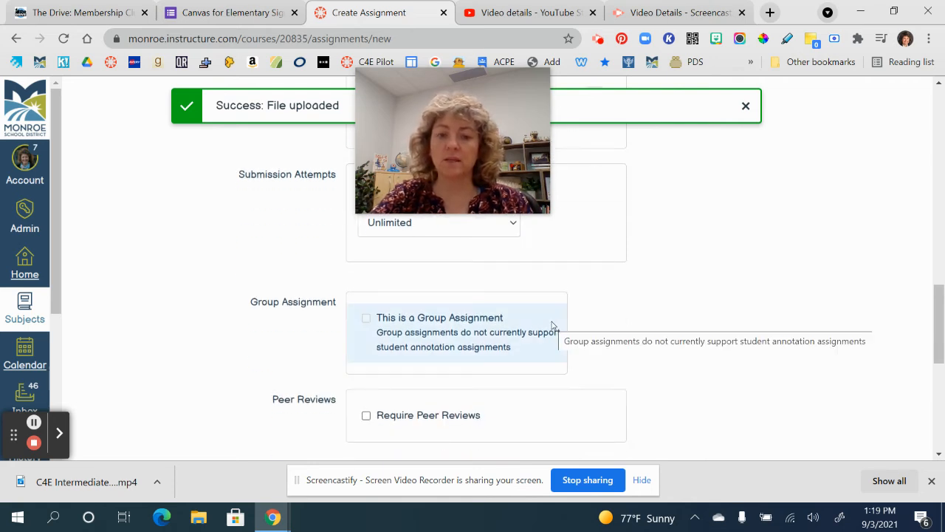
scroll(687, 292, down, 1)
scroll(687, 298, down, 4)
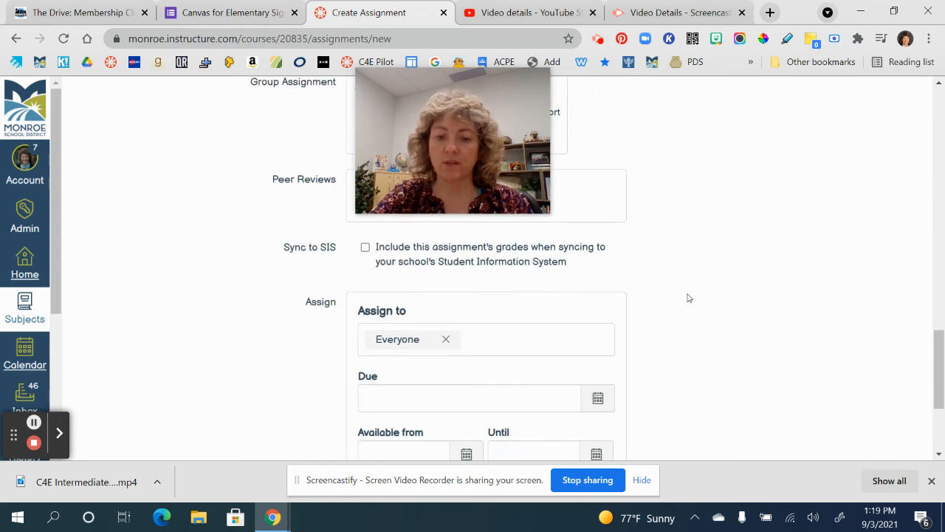
scroll(688, 298, down, 2)
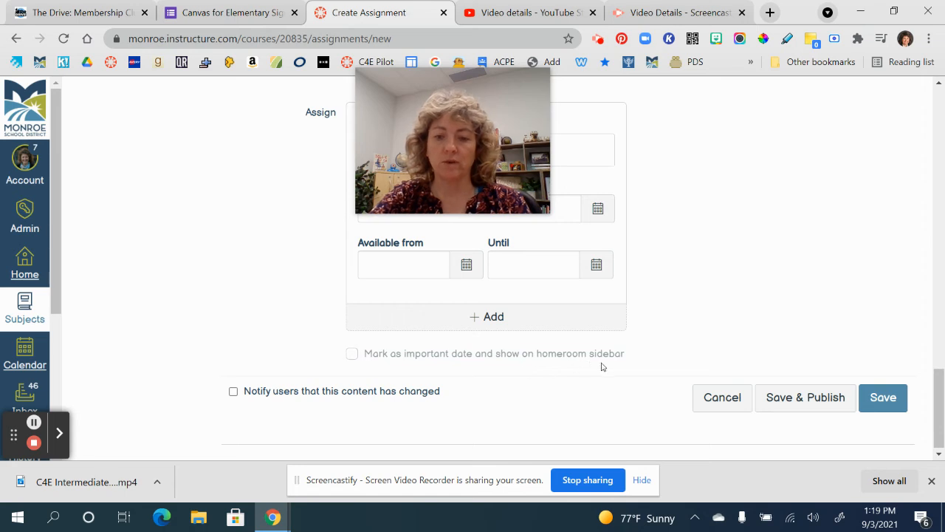
click(356, 357)
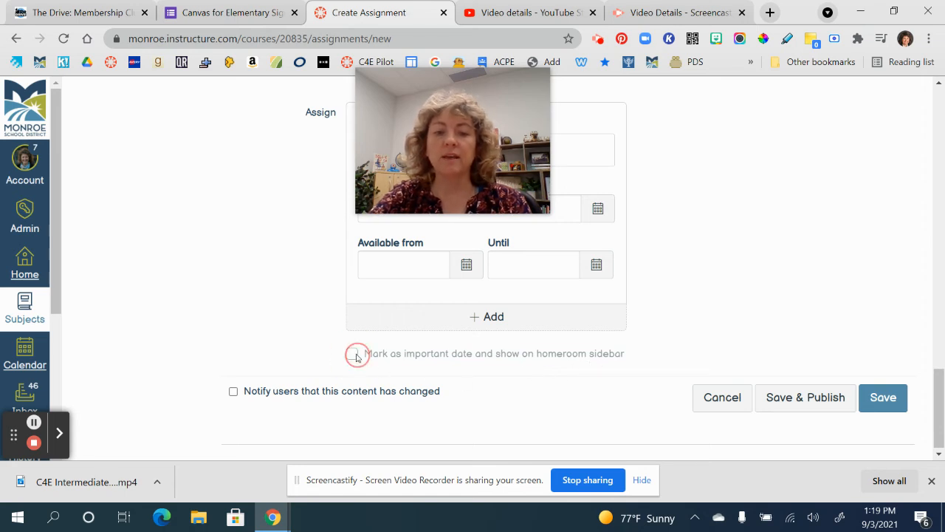
click(356, 357)
click(356, 357)
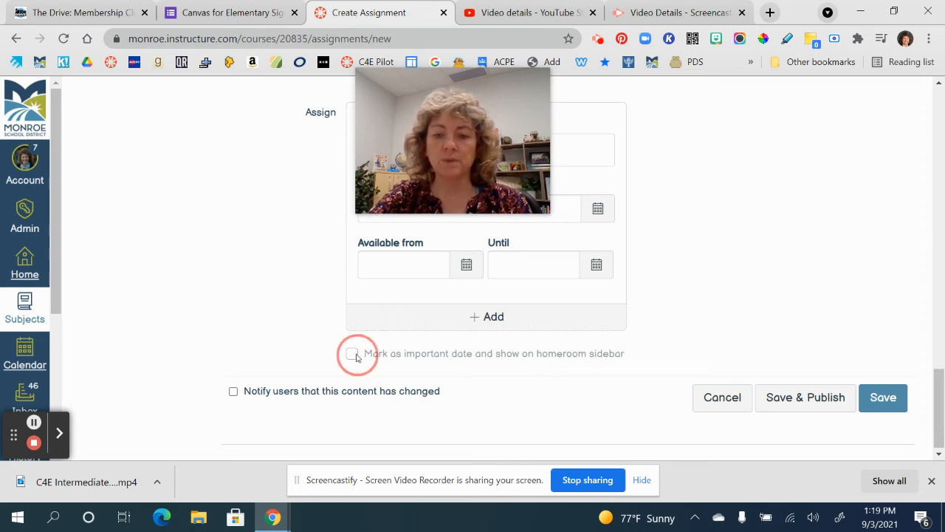
Step: Recheck the assignment's settings, and save and publish the test assignment
scroll(683, 264, up, 2)
scroll(683, 264, up, 6)
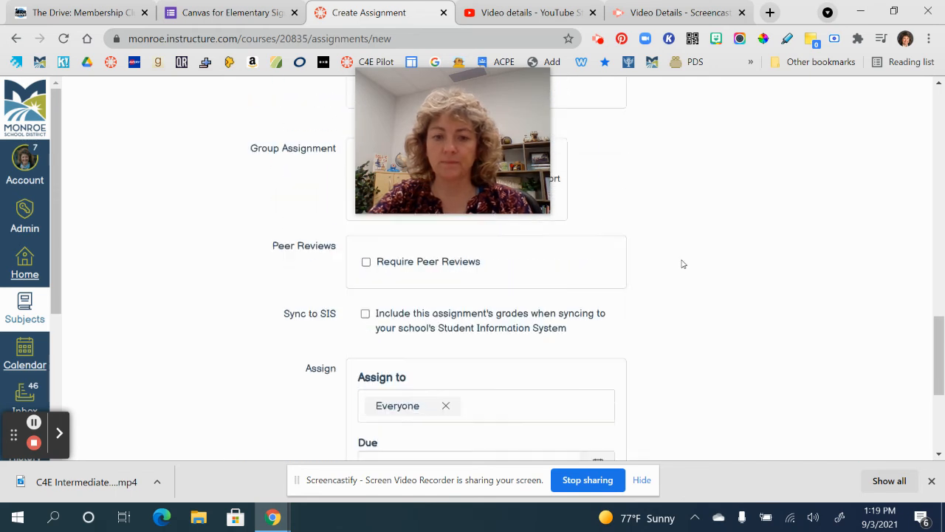
scroll(683, 264, up, 3)
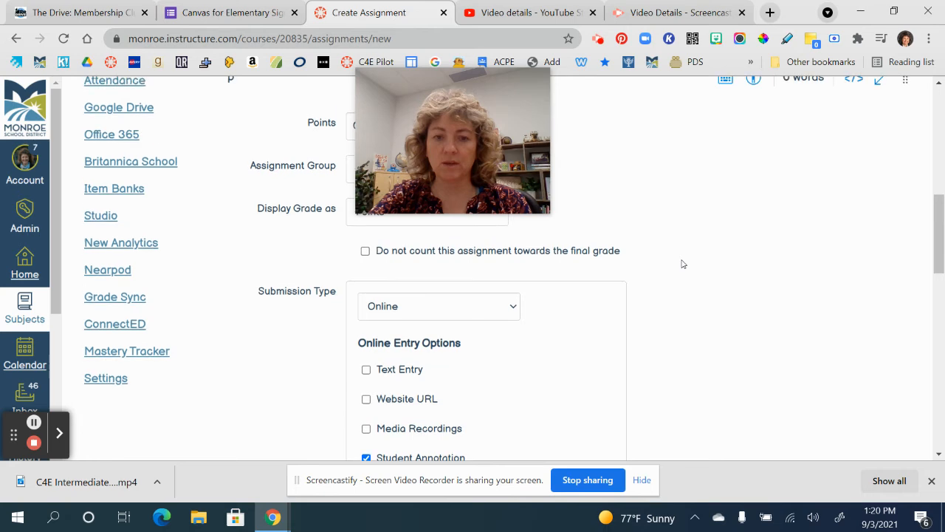
scroll(682, 264, down, 10)
scroll(682, 263, down, 1)
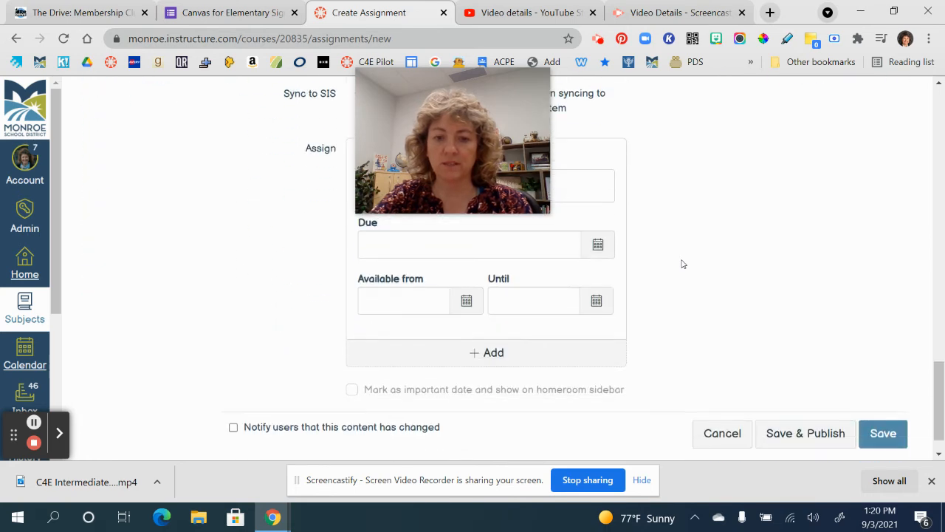
click(810, 399)
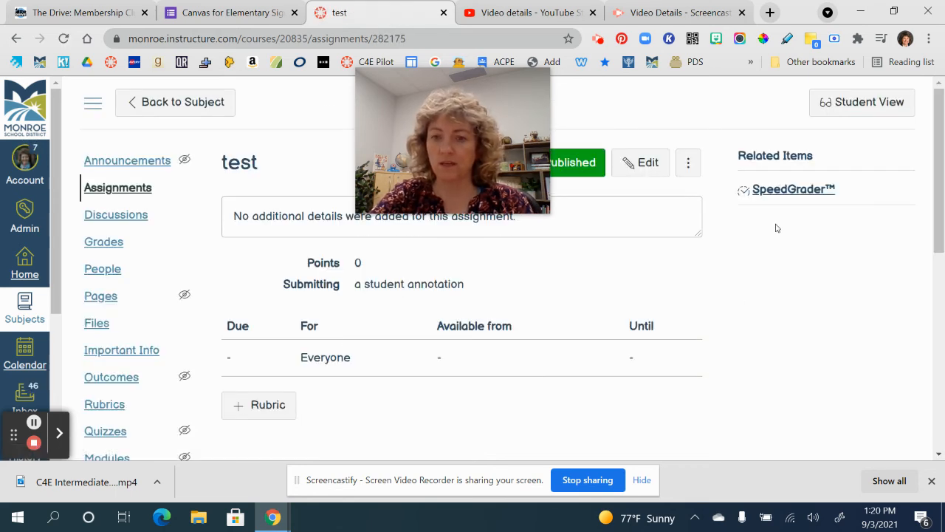
Step: Reopen the test assignment for editing and set its due date to Sep 3 11:59pm
click(641, 164)
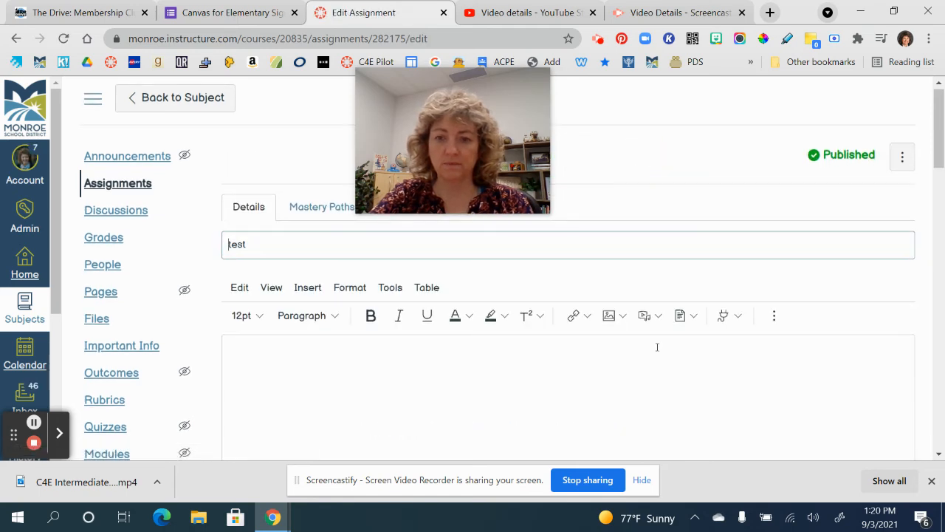
scroll(658, 380, down, 15)
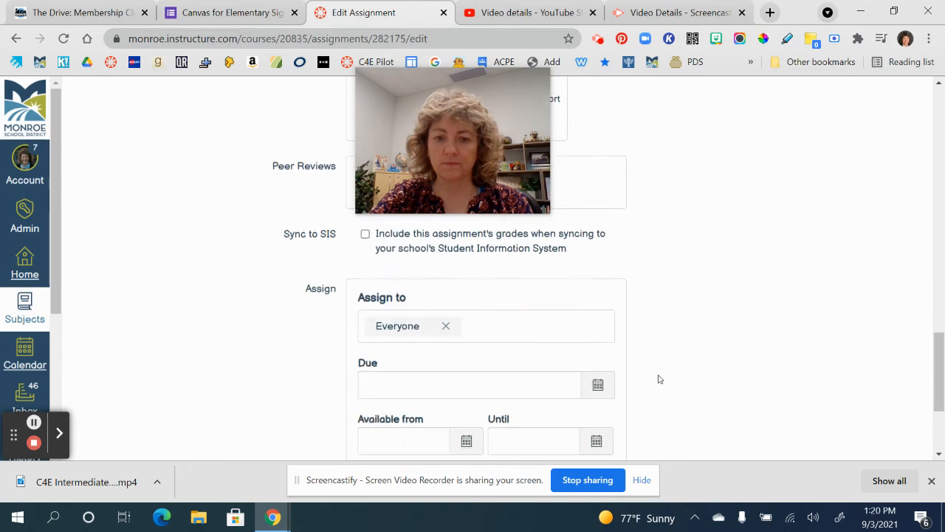
scroll(659, 379, down, 3)
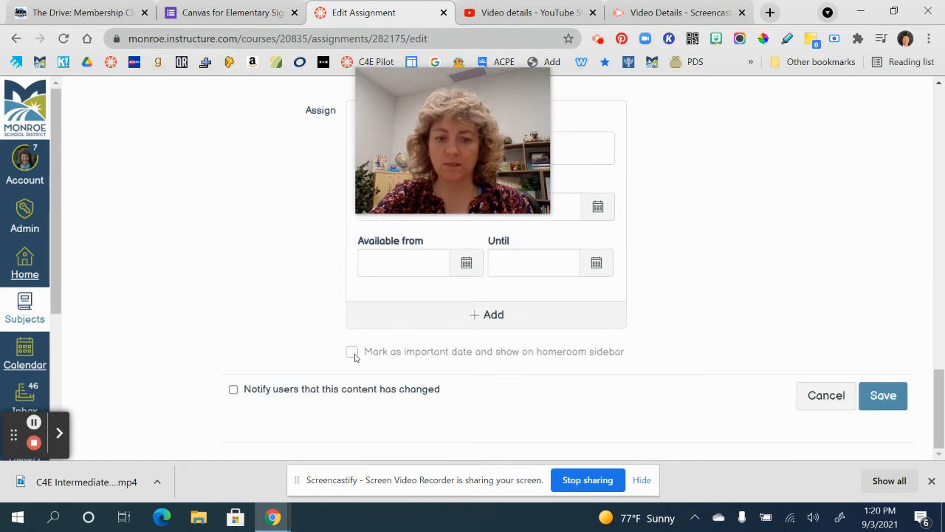
scroll(584, 354, up, 5)
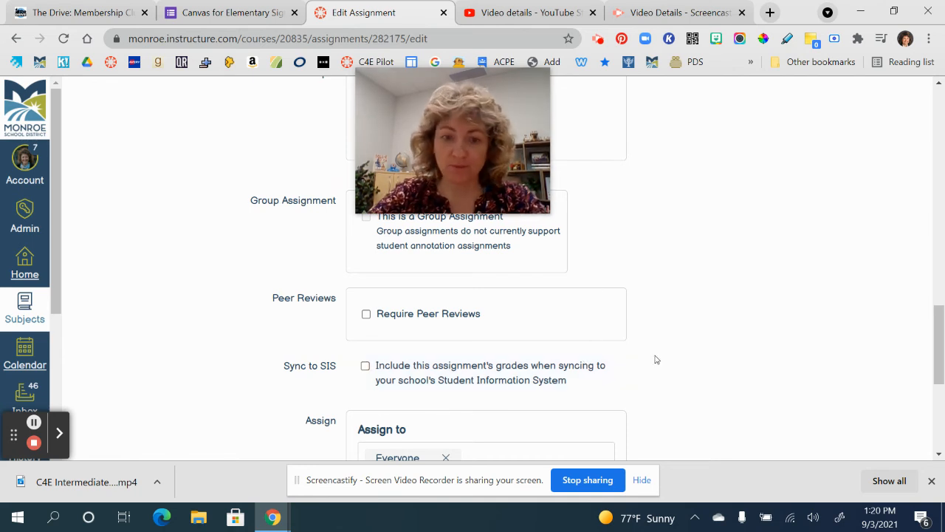
scroll(659, 368, down, 3)
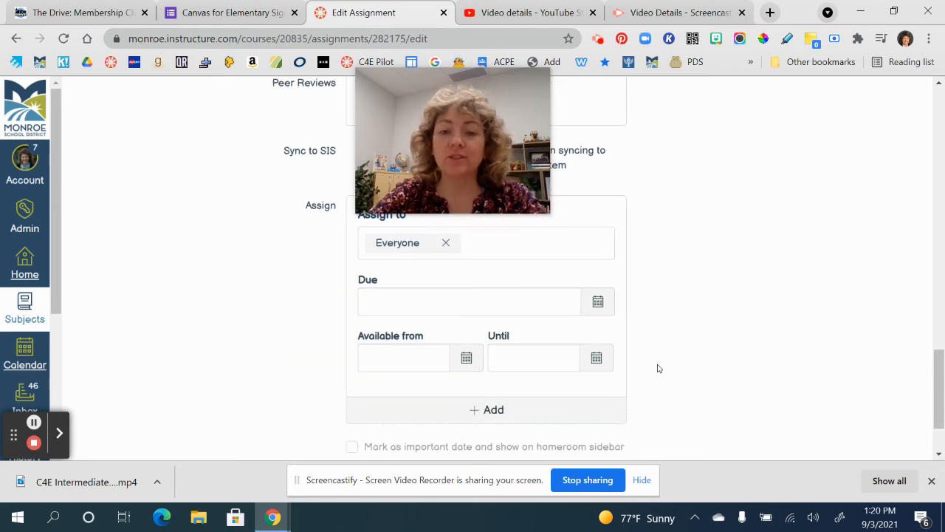
click(598, 304)
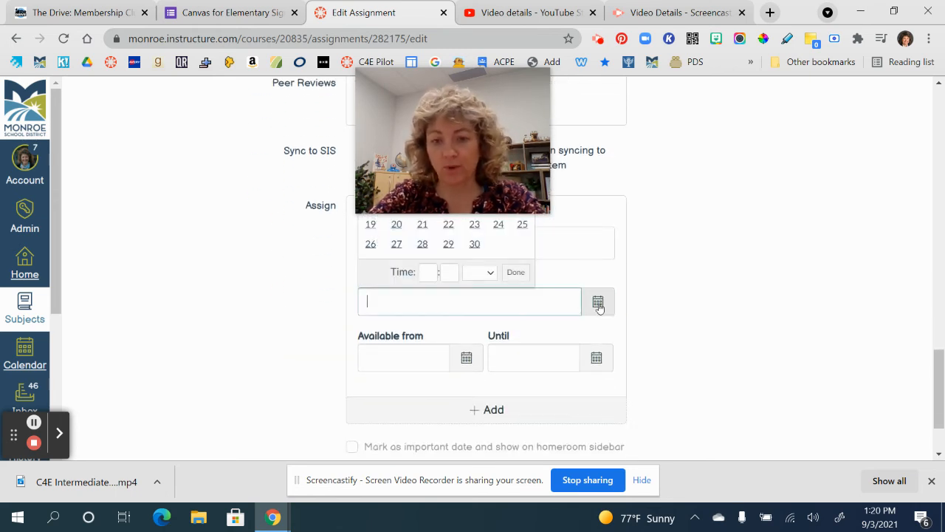
scroll(598, 304, up, 2)
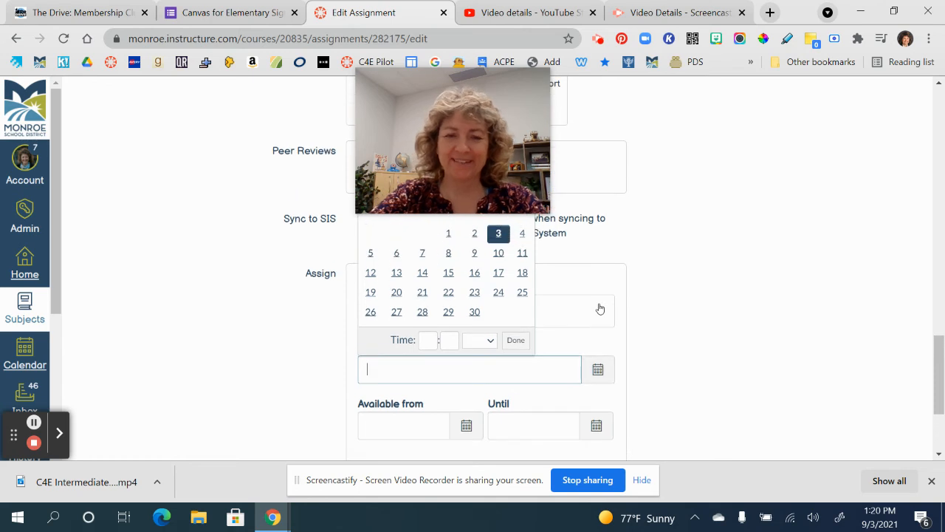
click(499, 309)
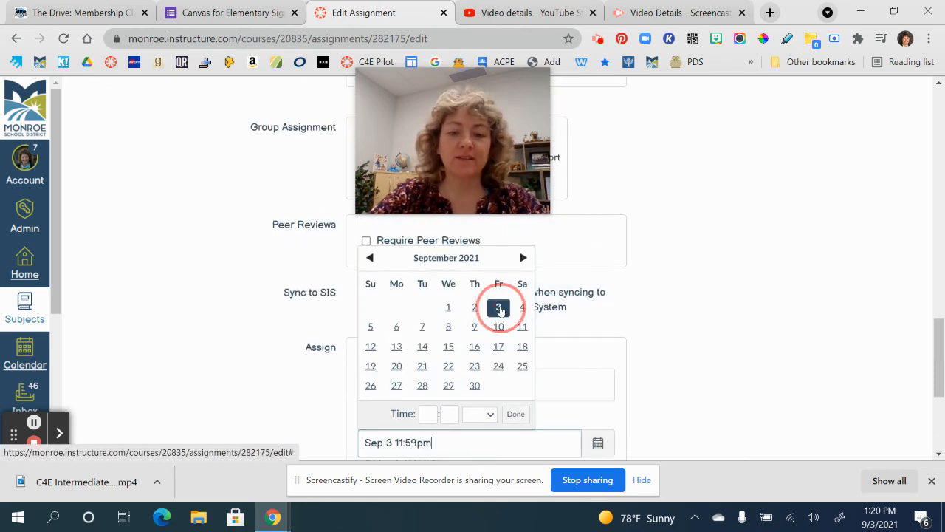
scroll(650, 350, down, 1)
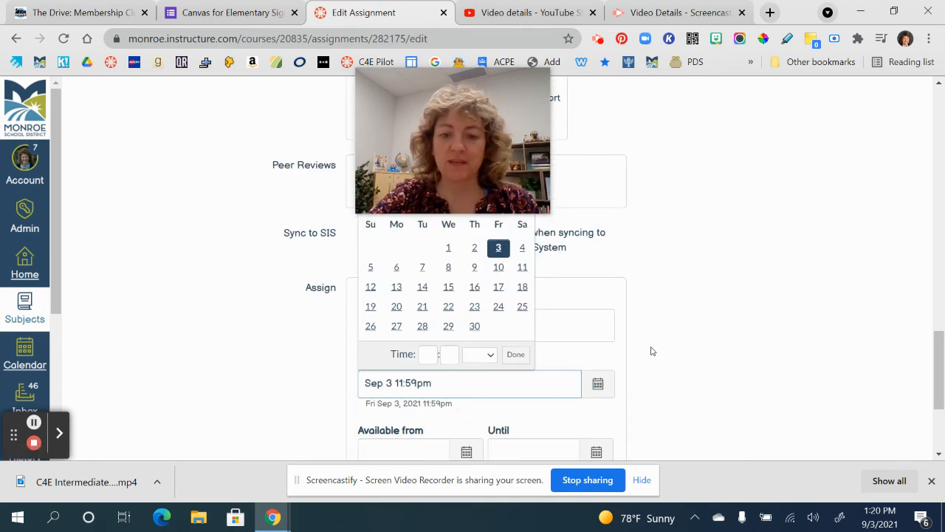
click(515, 352)
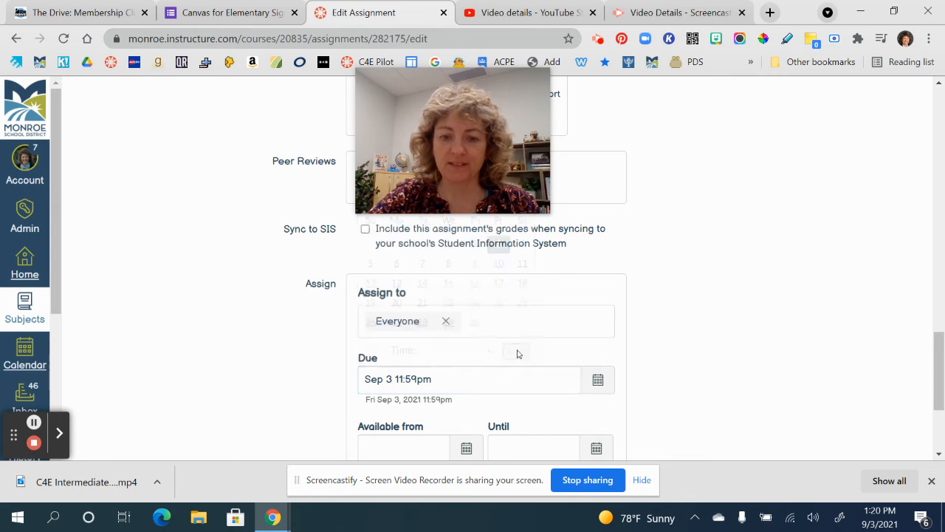
Step: Mark the test assignment as an important date shown on the homeroom sidebar, and save it
scroll(675, 348, down, 3)
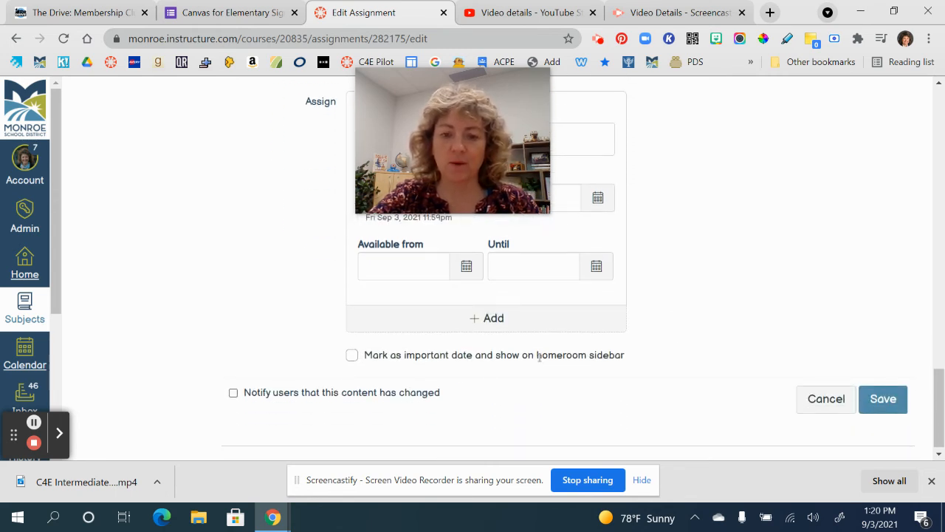
click(351, 355)
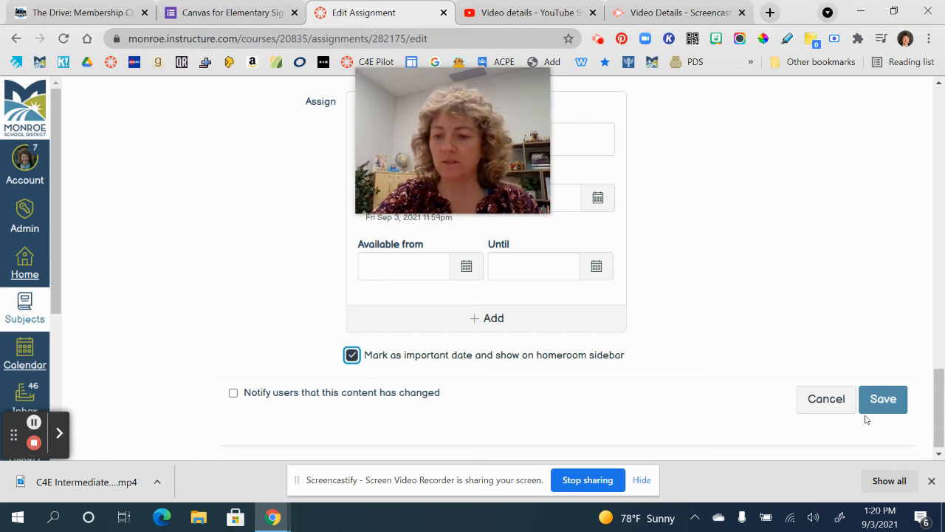
click(885, 399)
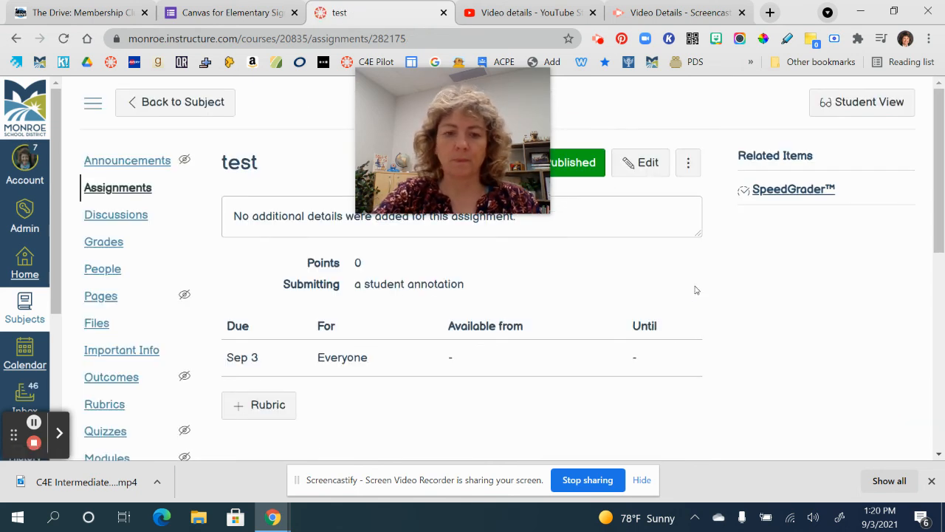
Step: Enter Student View for the test assignment and look through the timesheet provided for annotation
mouse_move(506, 126)
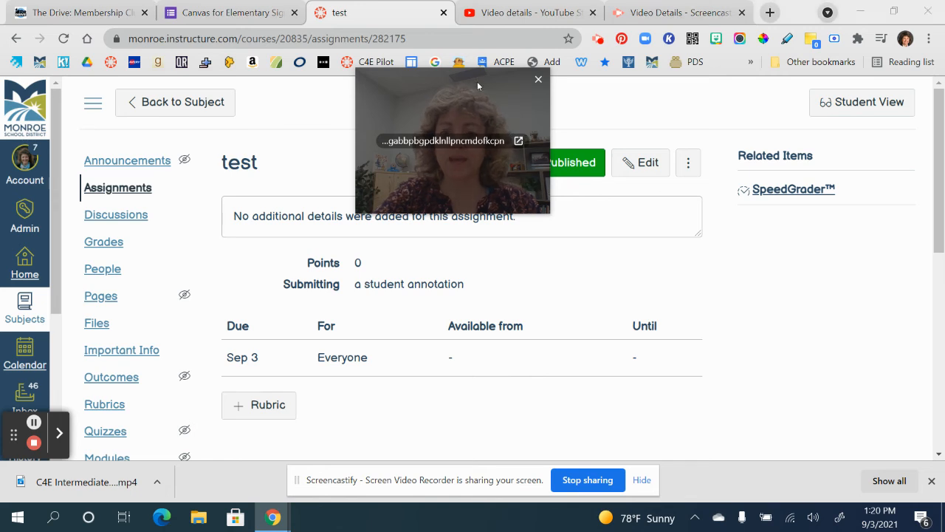
drag(477, 86, 840, 256)
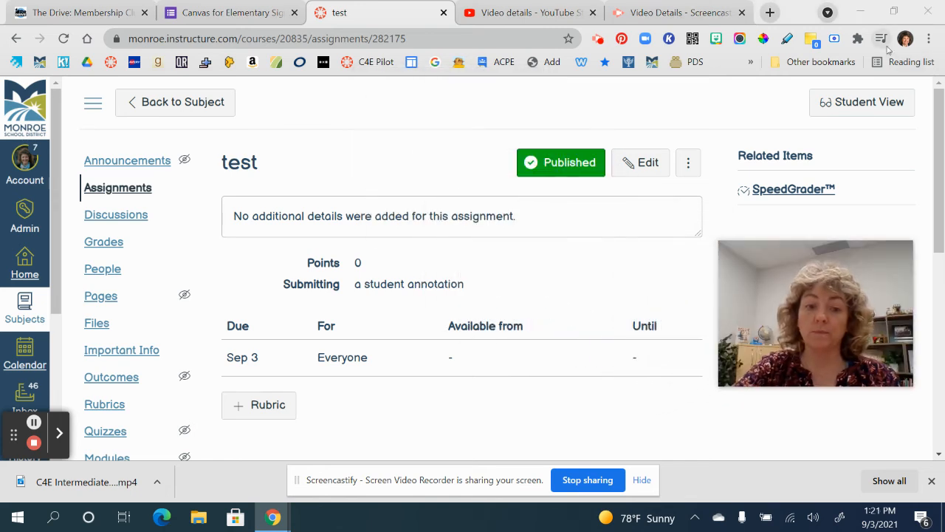
click(865, 103)
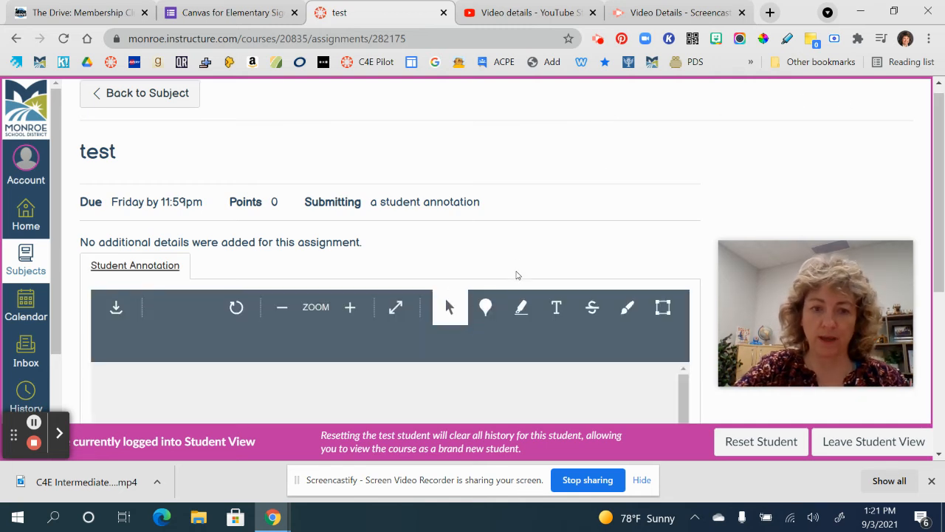
scroll(515, 274, down, 2)
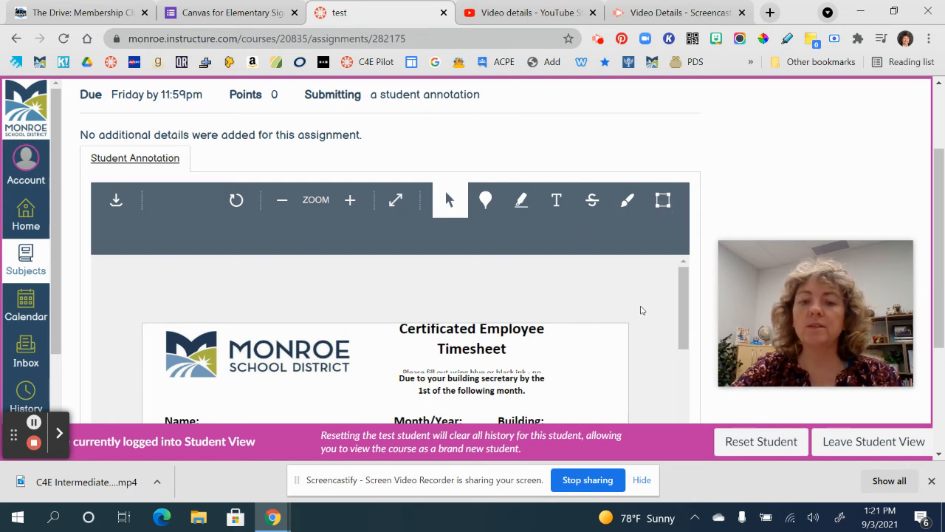
scroll(639, 310, down, 3)
scroll(641, 310, down, 2)
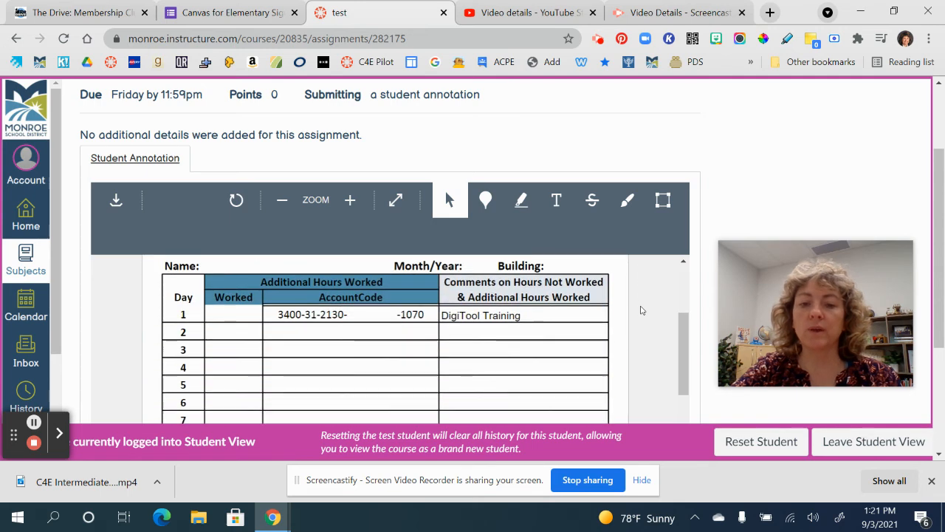
scroll(641, 310, up, 1)
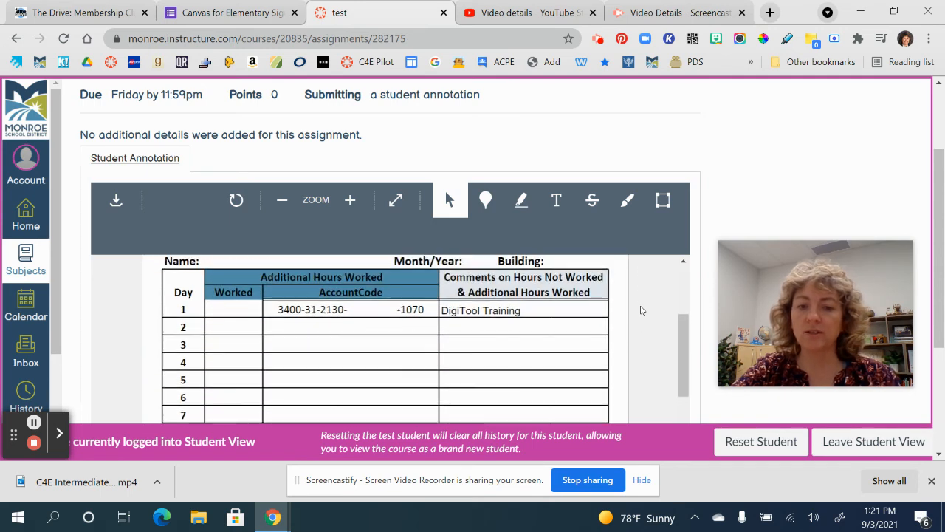
Step: Add the text annotation ";alsdf;lkasdfj;lkj" to the Day 2 comments cell of the timesheet
click(556, 206)
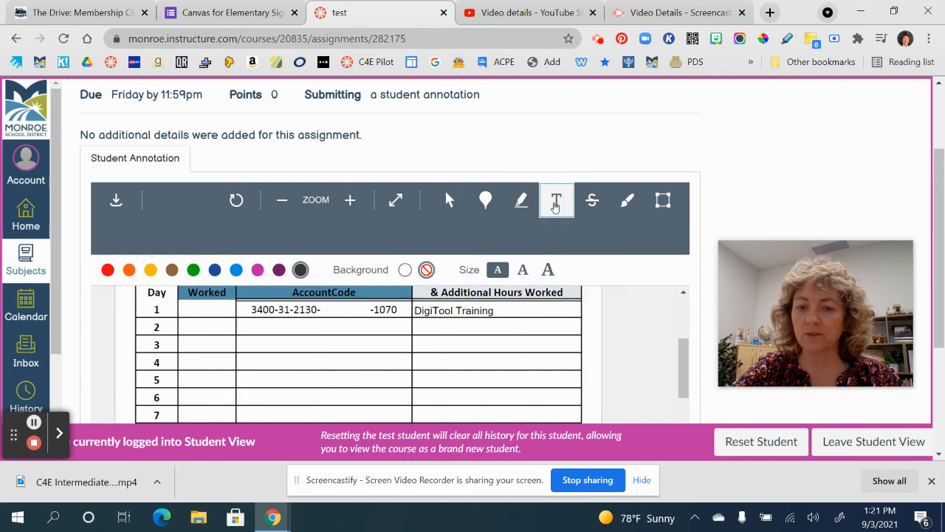
click(420, 329)
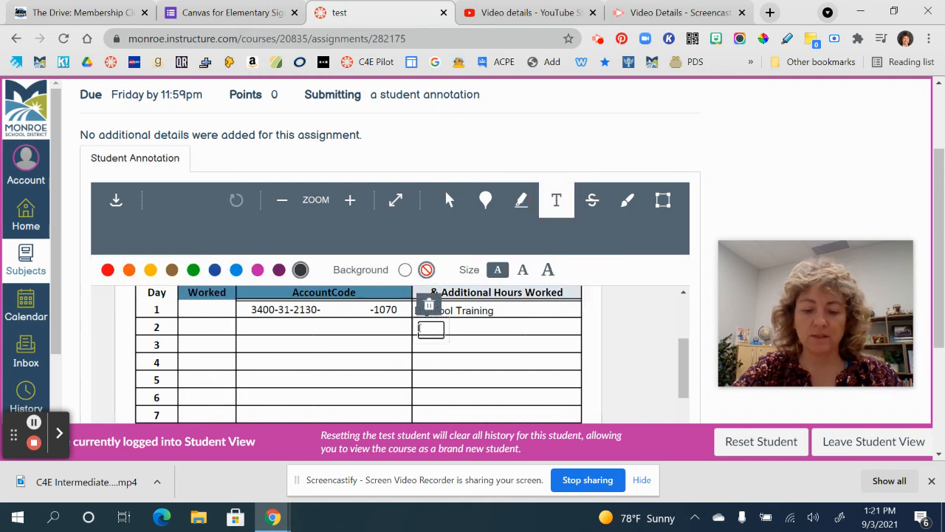
text(;alsdf;lkasdf;lkj)
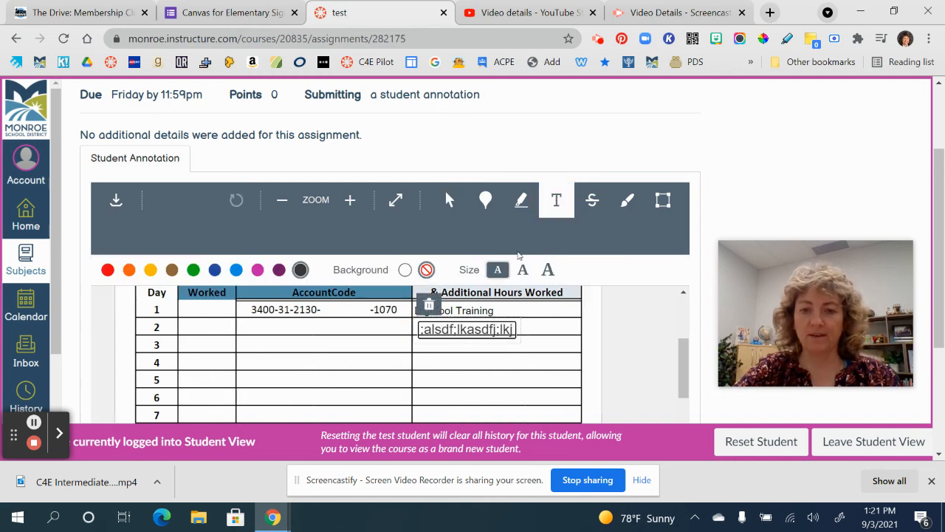
Step: Highlight the timesheet's due note, the Name, Month/Year and Building labels and the table header text in yellow
click(526, 201)
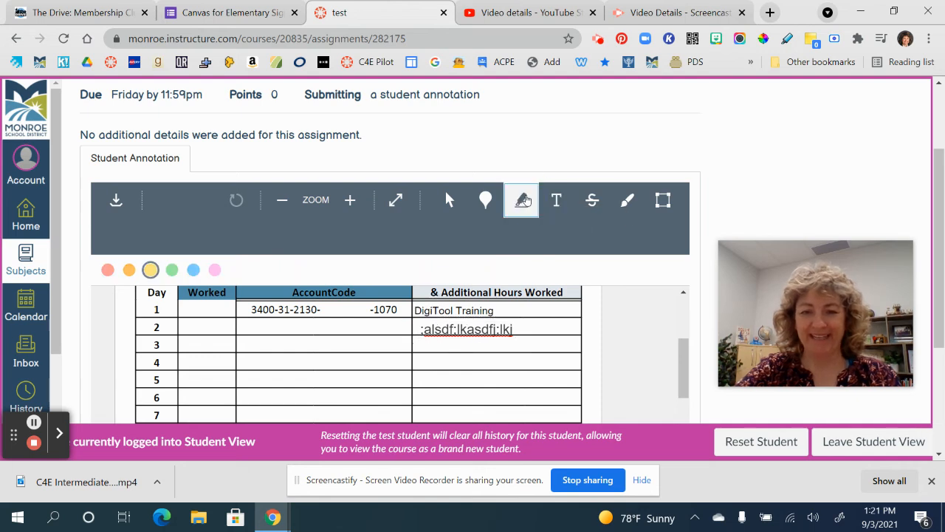
click(439, 342)
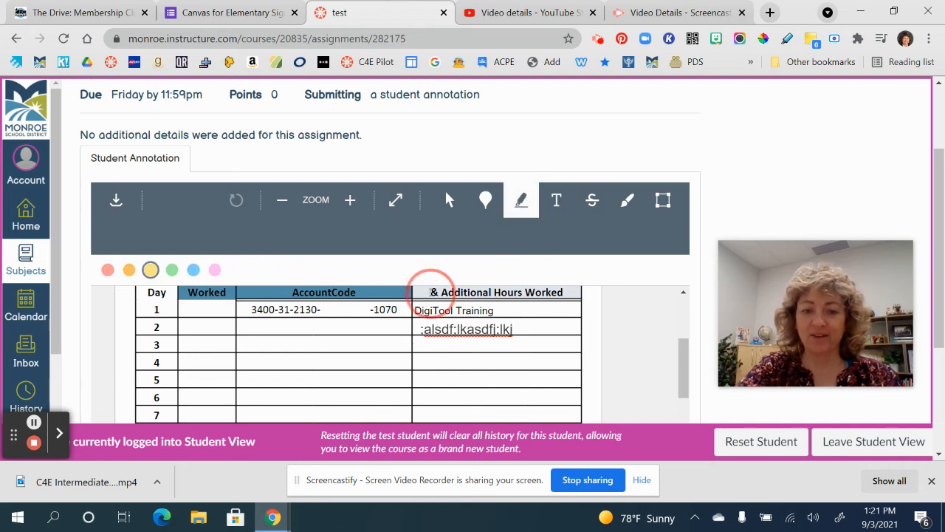
scroll(517, 310, up, 2)
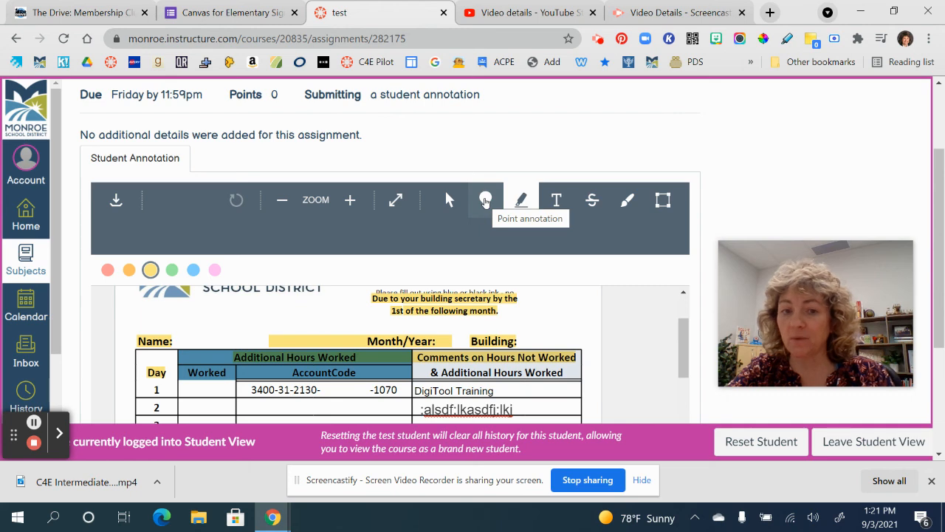
Step: Look at the point and strikeout tools, and draw a thin black freehand scribble in the Day 2 AccountCode cell
click(485, 201)
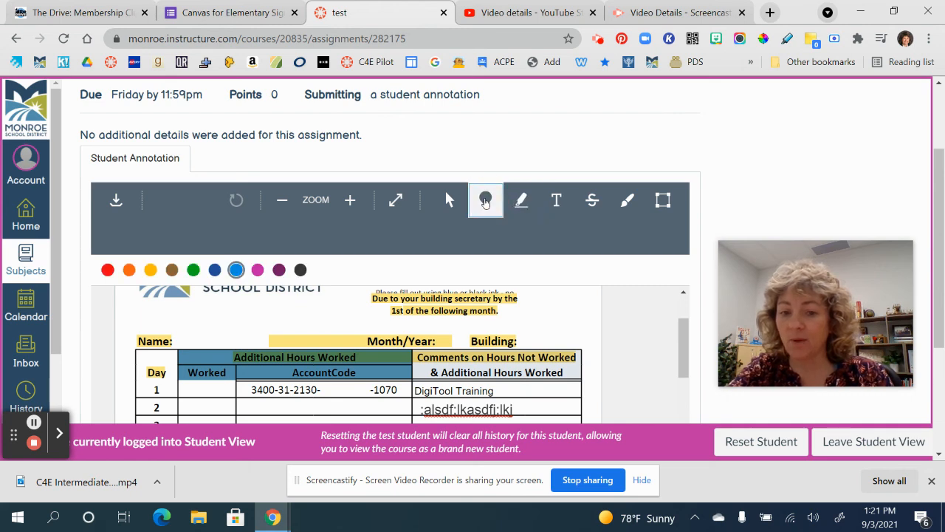
click(592, 200)
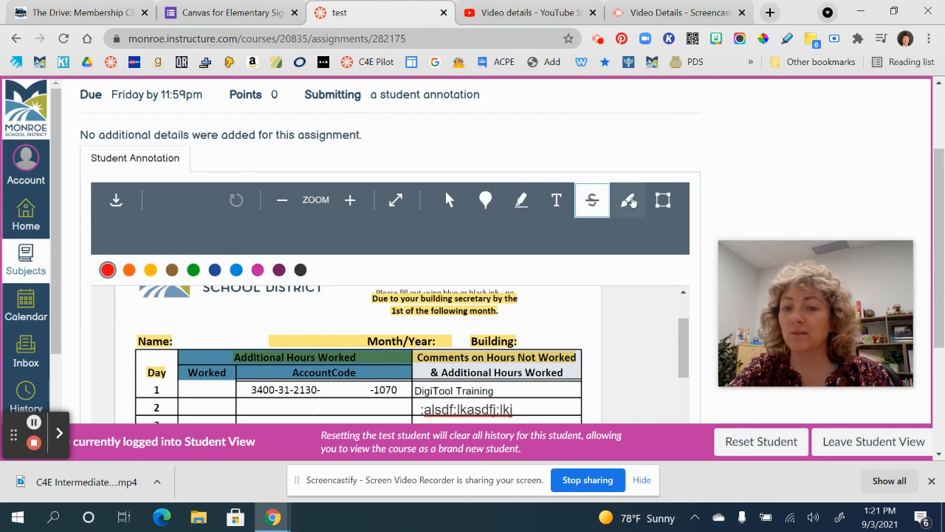
click(629, 201)
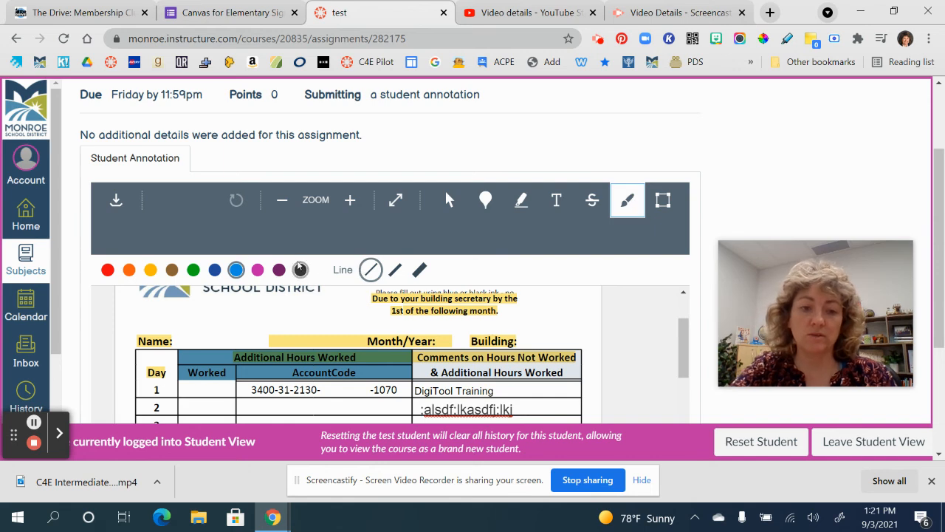
click(300, 269)
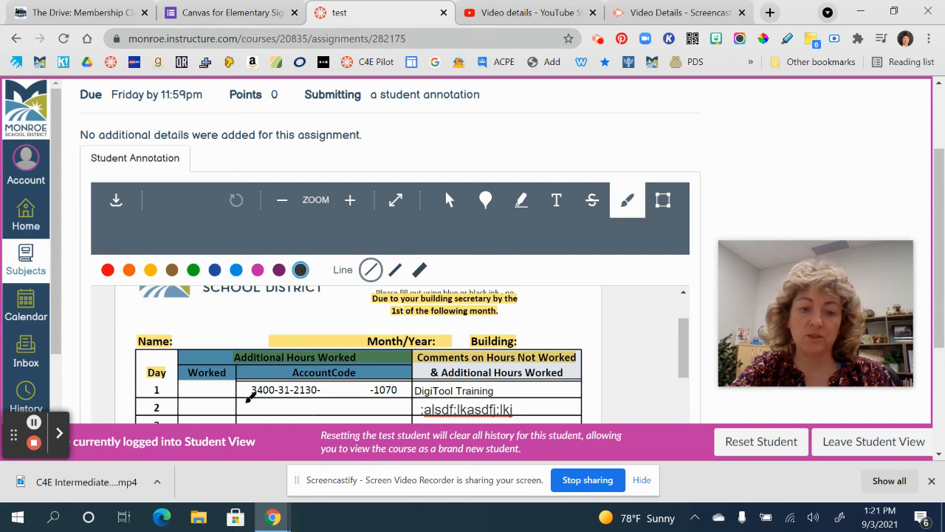
drag(248, 400, 328, 410)
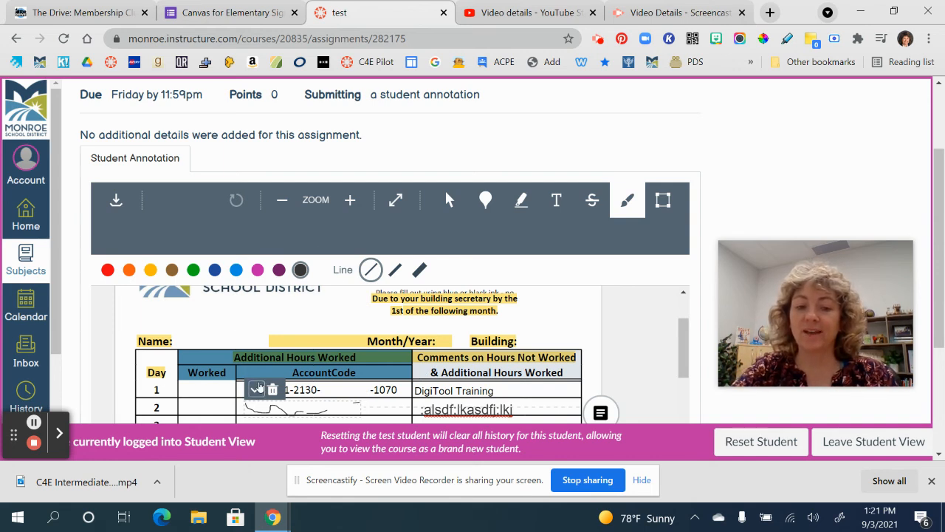
click(257, 390)
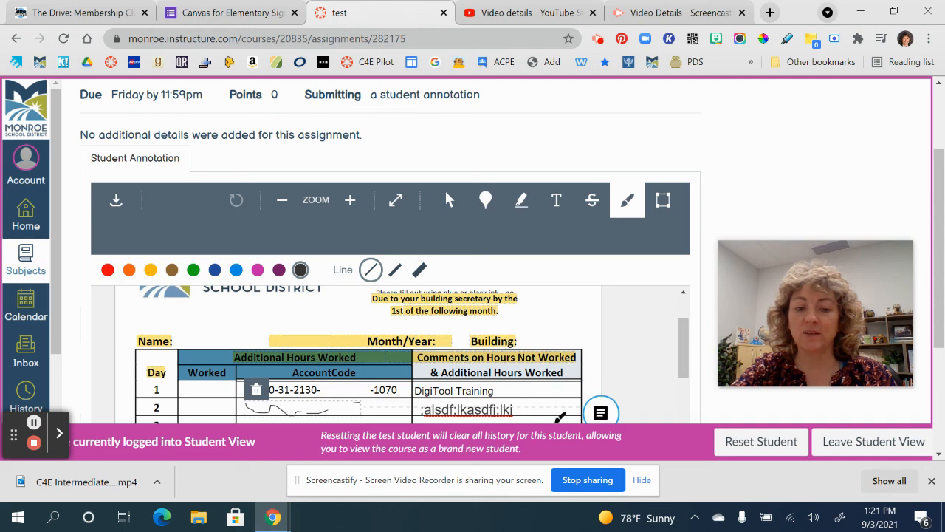
Step: Open the comment box attached to the freehand drawing in the Day 2 row
click(622, 321)
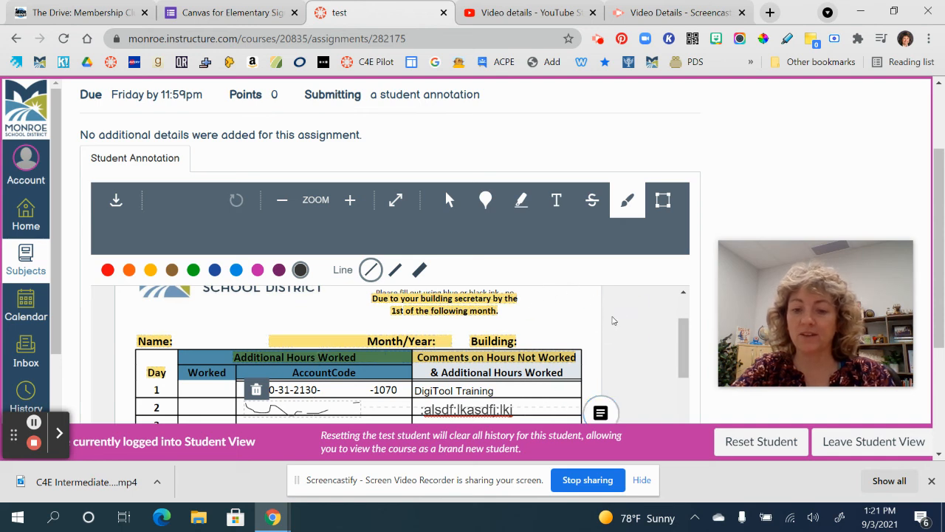
scroll(573, 327, down, 1)
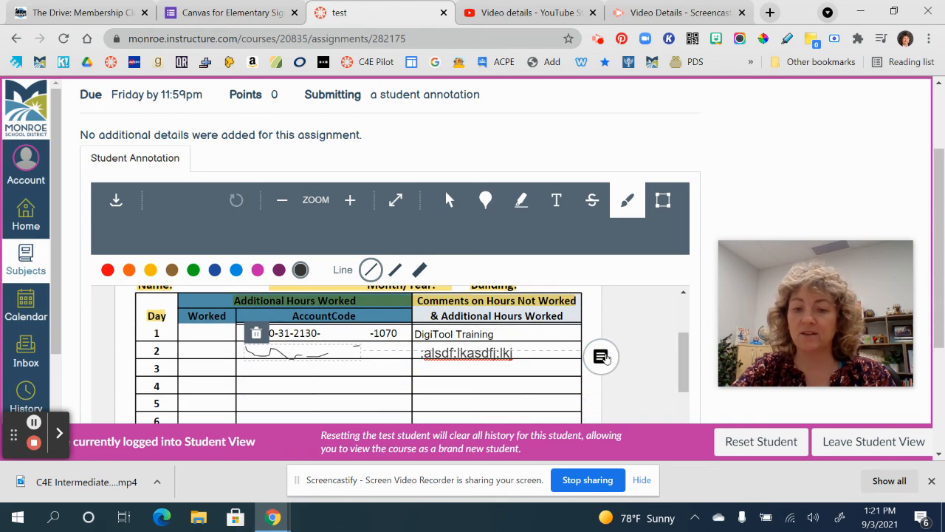
click(602, 357)
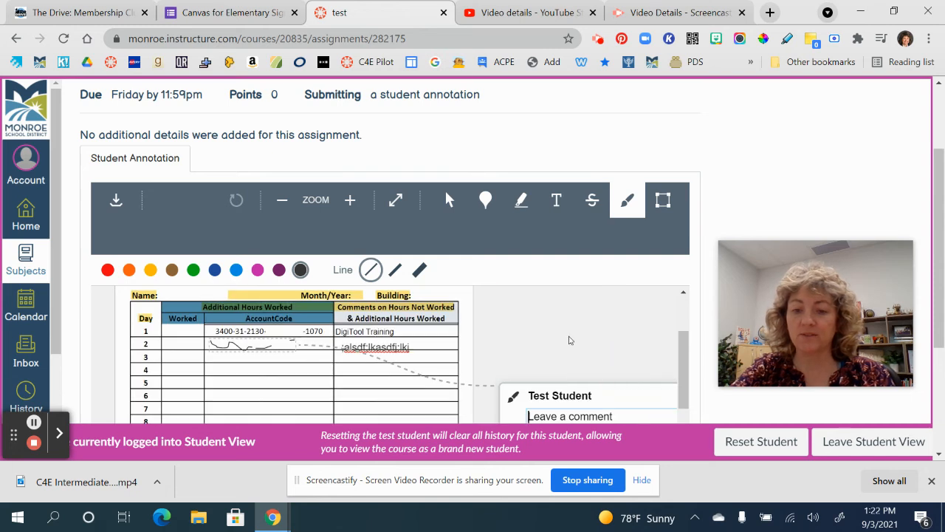
scroll(571, 345, down, 1)
scroll(569, 339, up, 1)
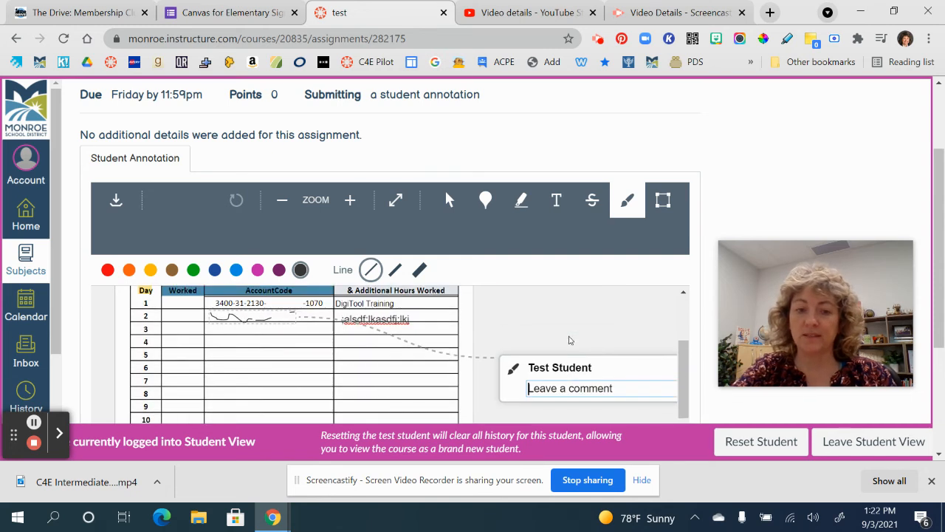
Step: Add the comment "I dont' understand" to the freehand drawing and submit the annotated assignment
text(I dont' understand)
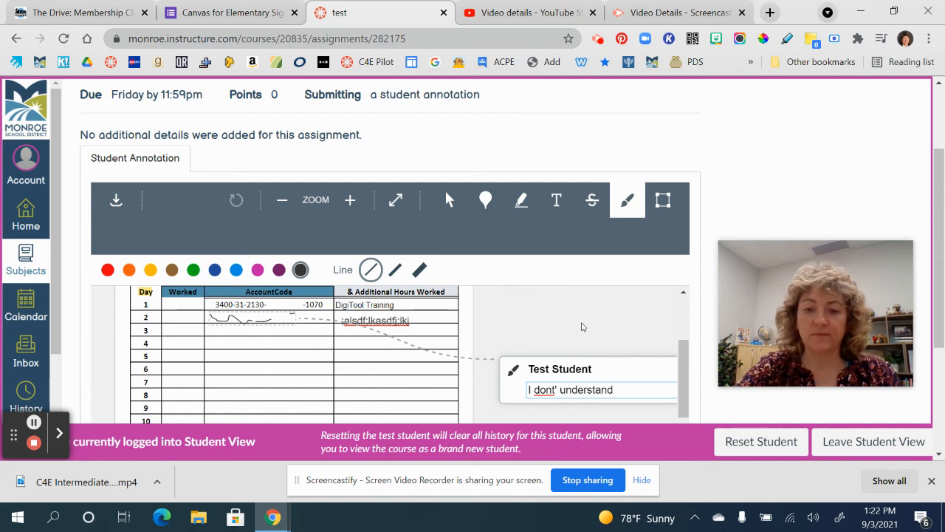
scroll(597, 314, down, 4)
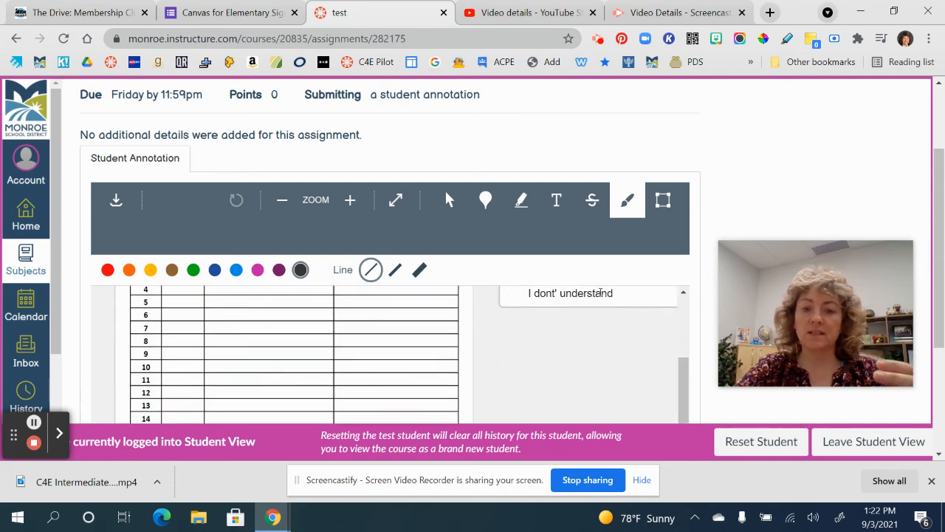
scroll(597, 265, down, 2)
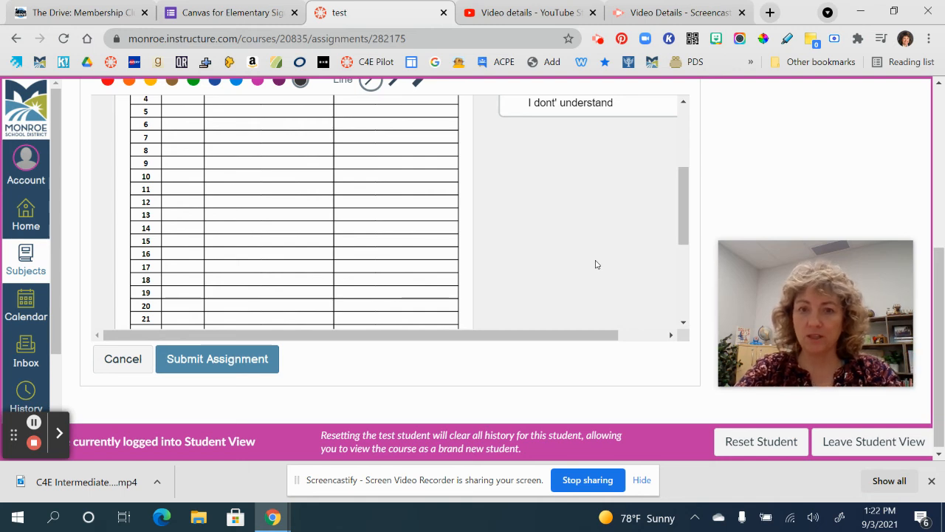
click(204, 360)
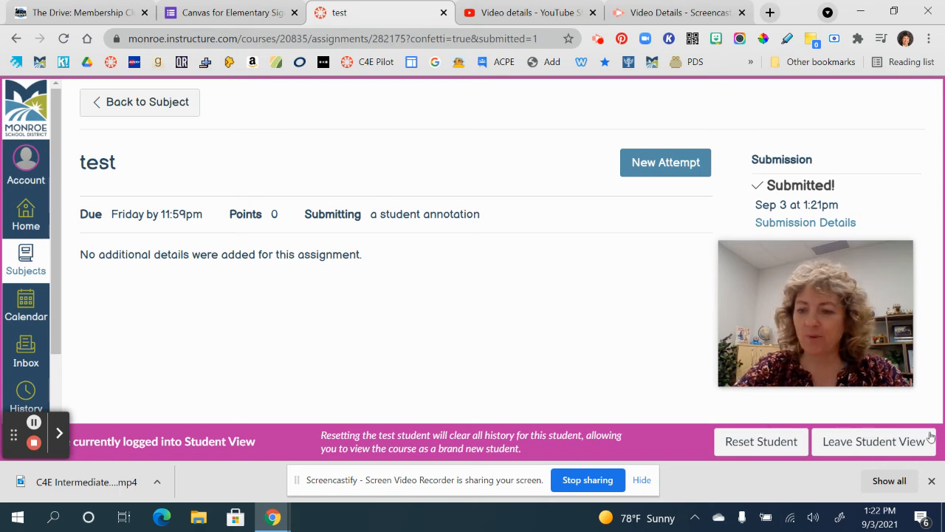
Step: Leave Student View and return to the US History subject's home page
click(893, 446)
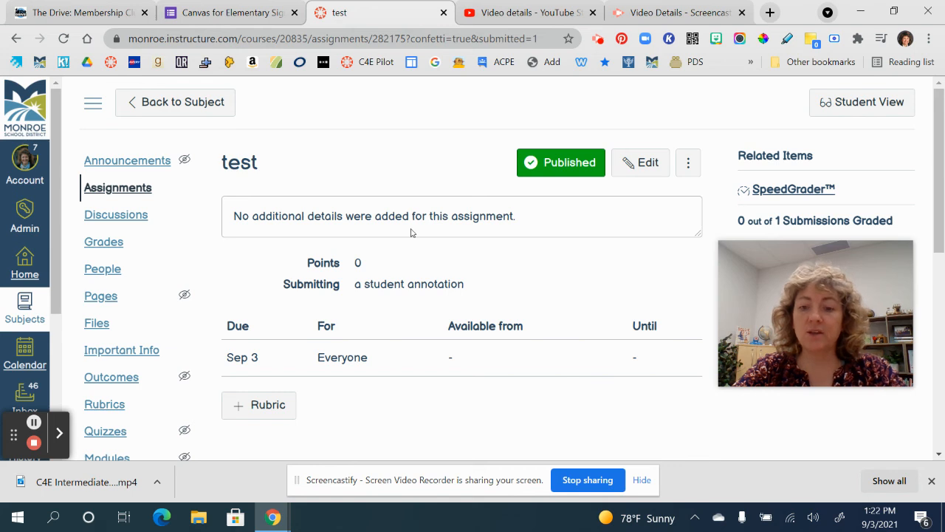
click(119, 190)
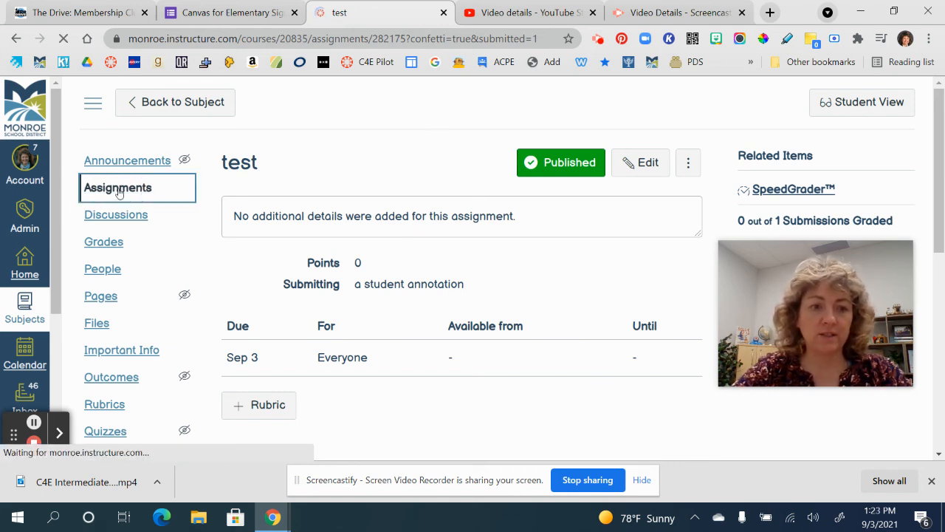
click(169, 107)
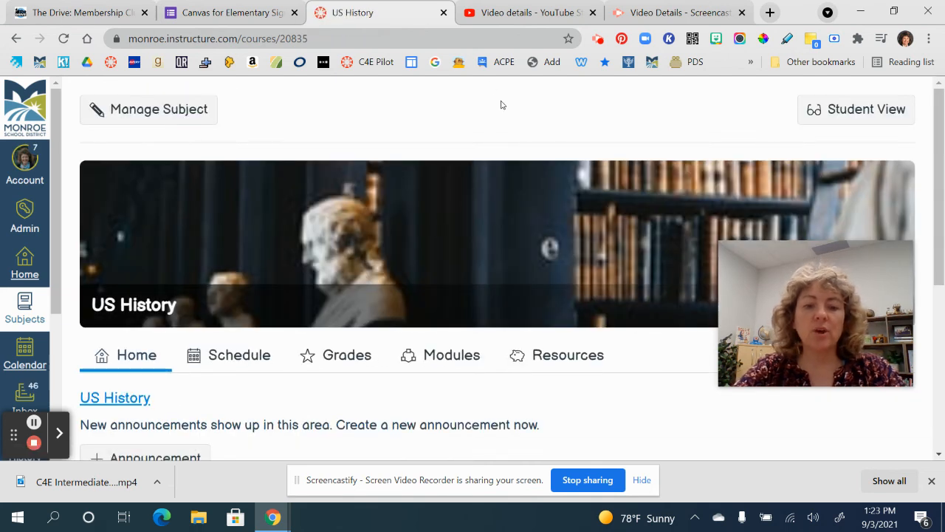
scroll(513, 259, down, 3)
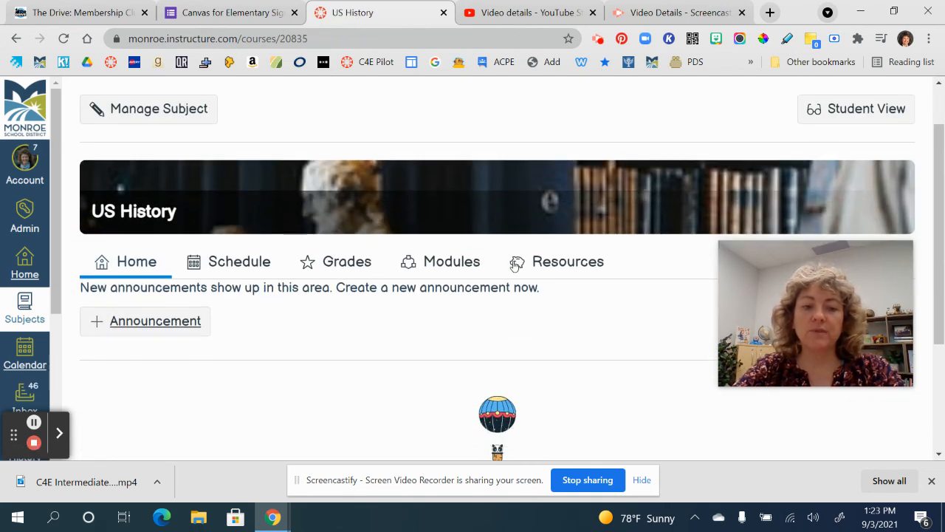
Step: Open a new assignment form in US History and review its points, submission type, student annotation, attempts and due date options
click(184, 109)
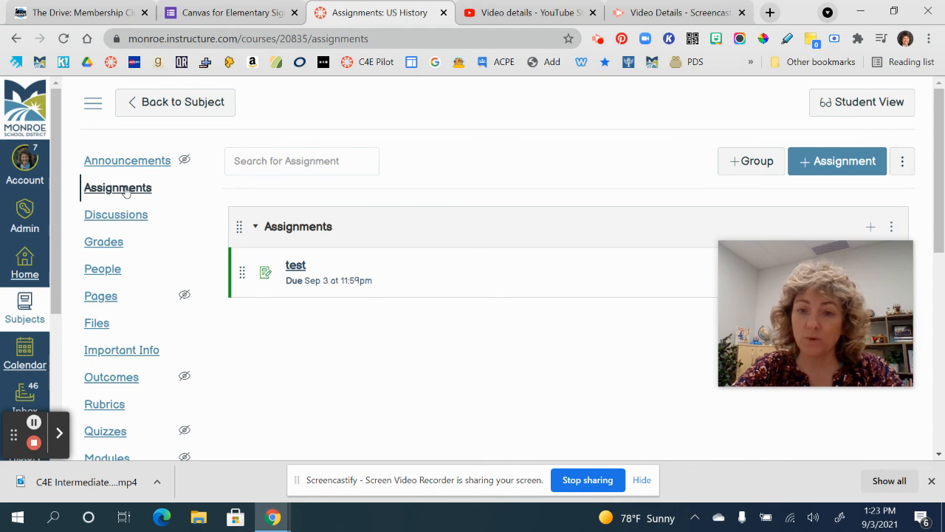
click(842, 162)
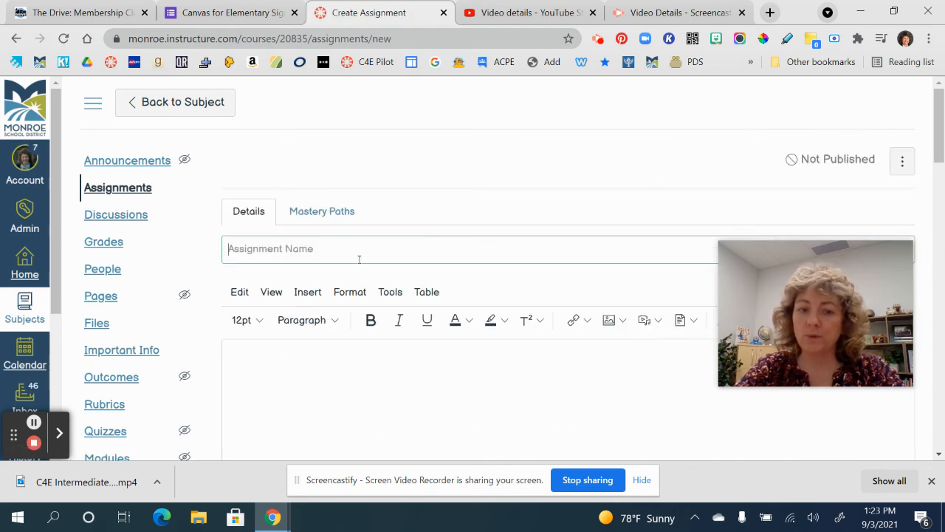
scroll(420, 270, down, 6)
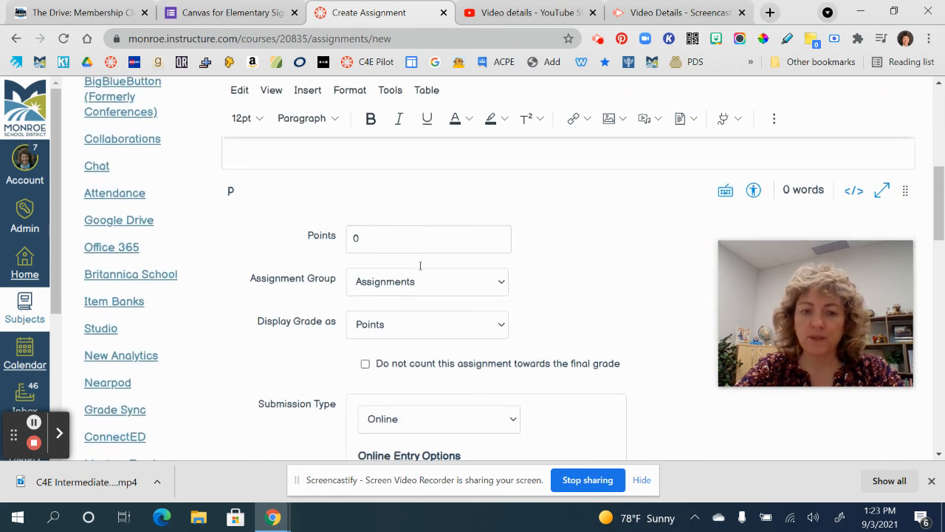
scroll(419, 270, down, 2)
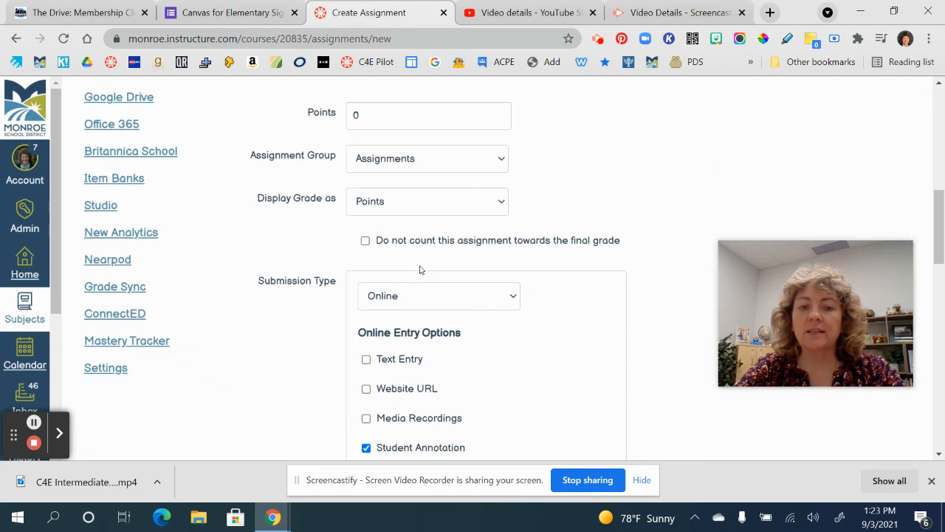
scroll(419, 270, down, 1)
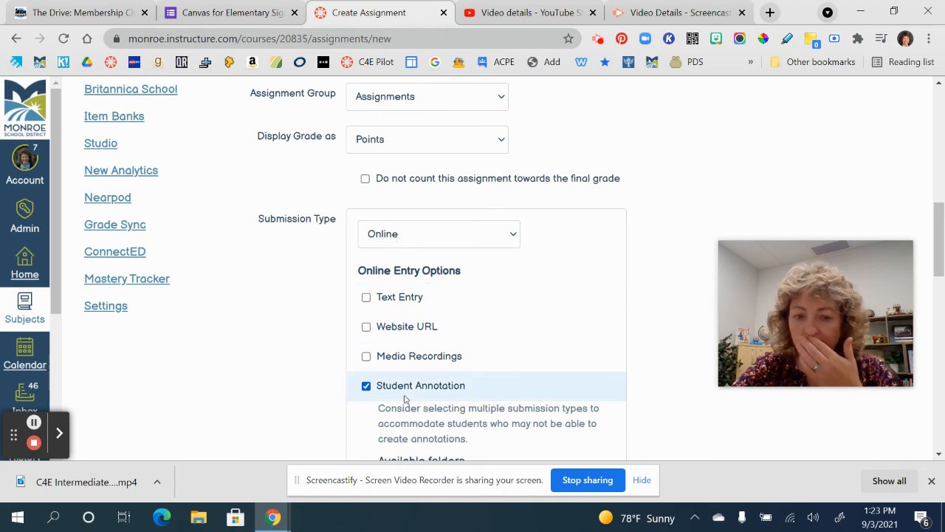
scroll(506, 396, down, 2)
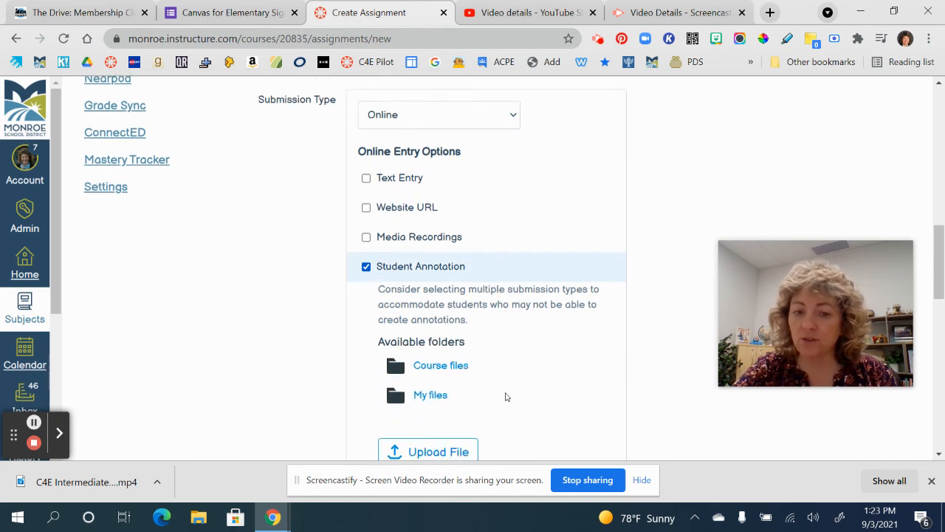
scroll(506, 397, down, 2)
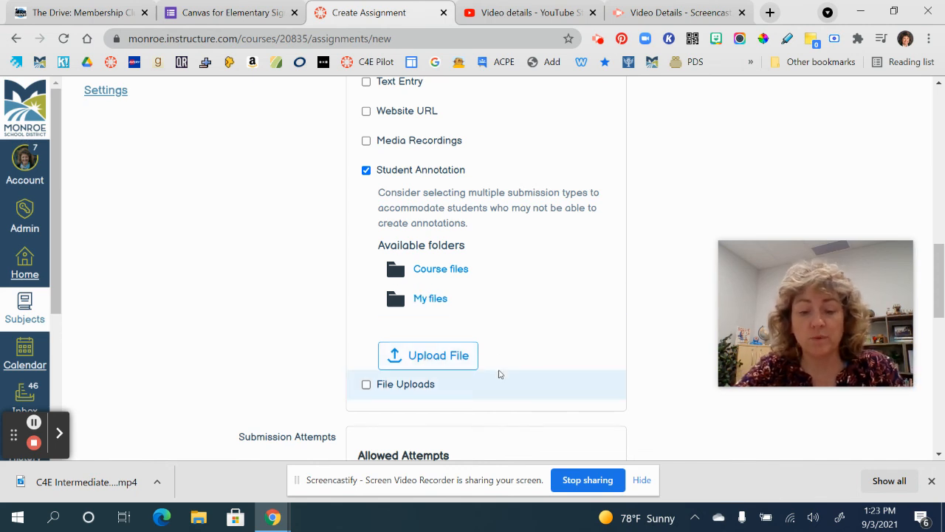
scroll(549, 367, down, 7)
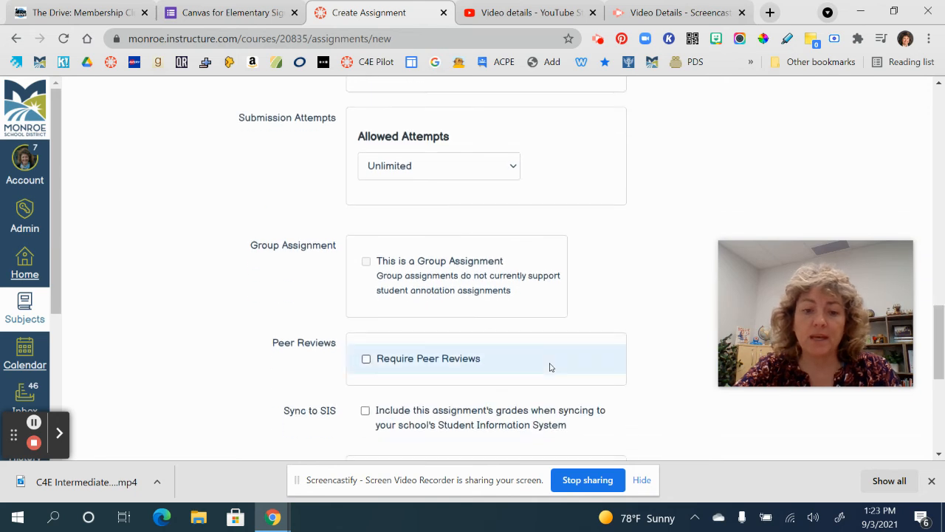
scroll(549, 367, down, 2)
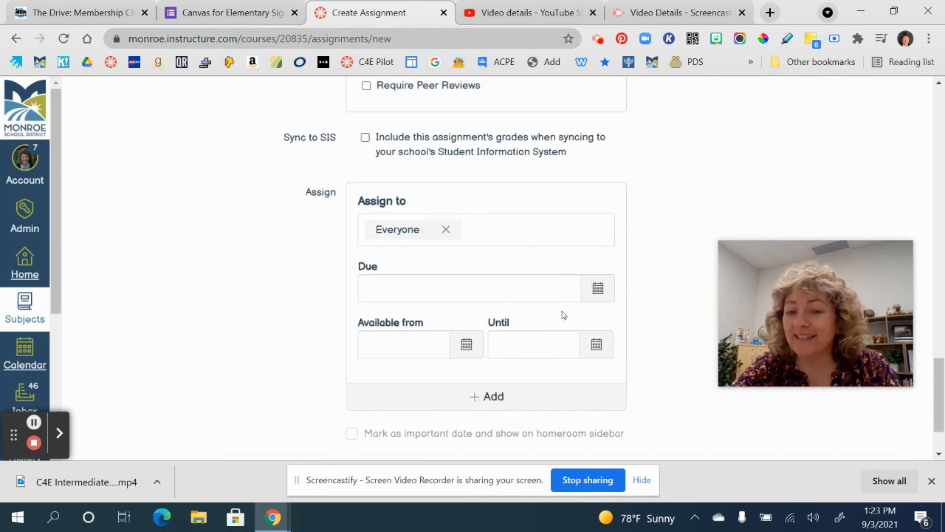
scroll(654, 381, down, 1)
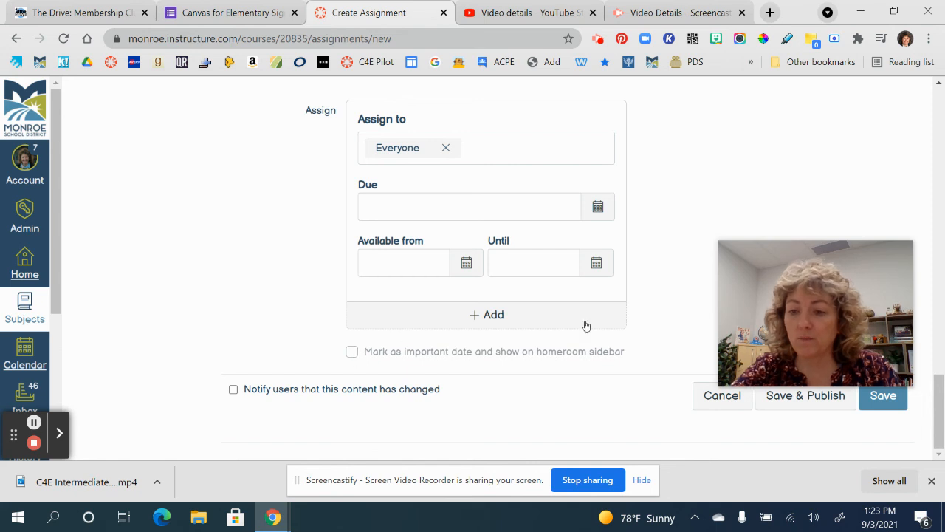
click(34, 422)
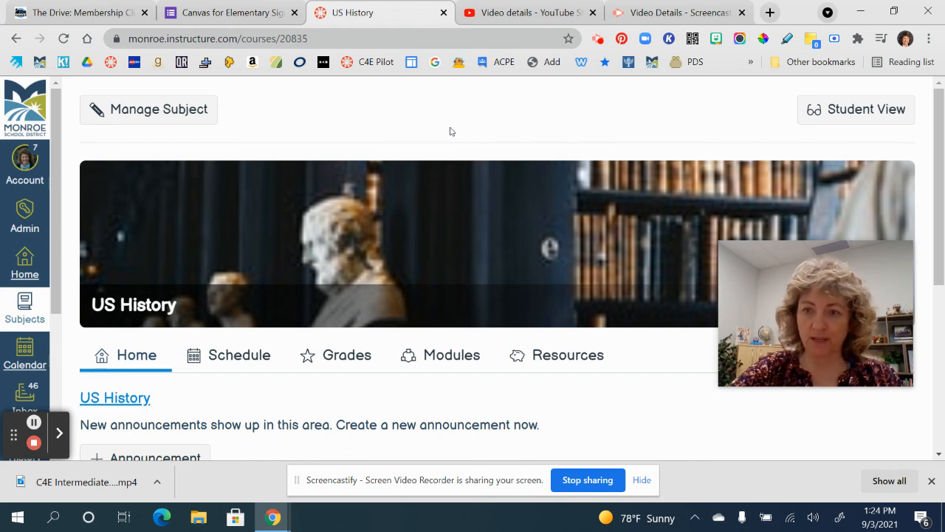
Step: Look at today's entries on the US History schedule in the teacher's view
click(240, 357)
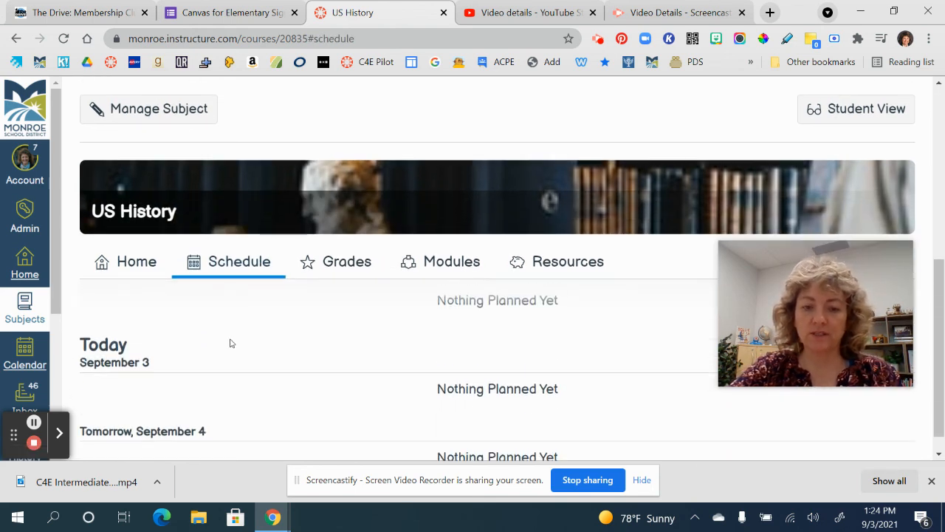
scroll(230, 343, down, 1)
scroll(230, 343, up, 1)
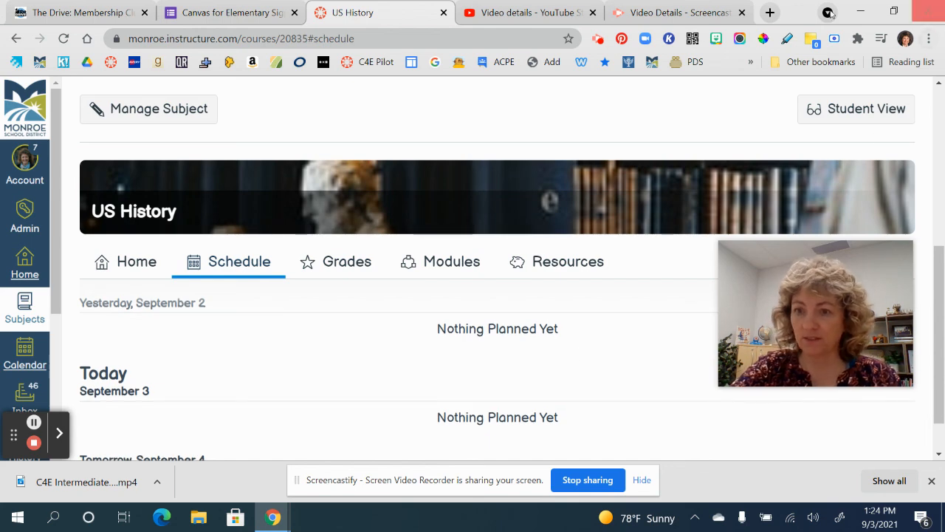
Step: Enter Student View and expand the completed item under today's date on the US History schedule
click(859, 111)
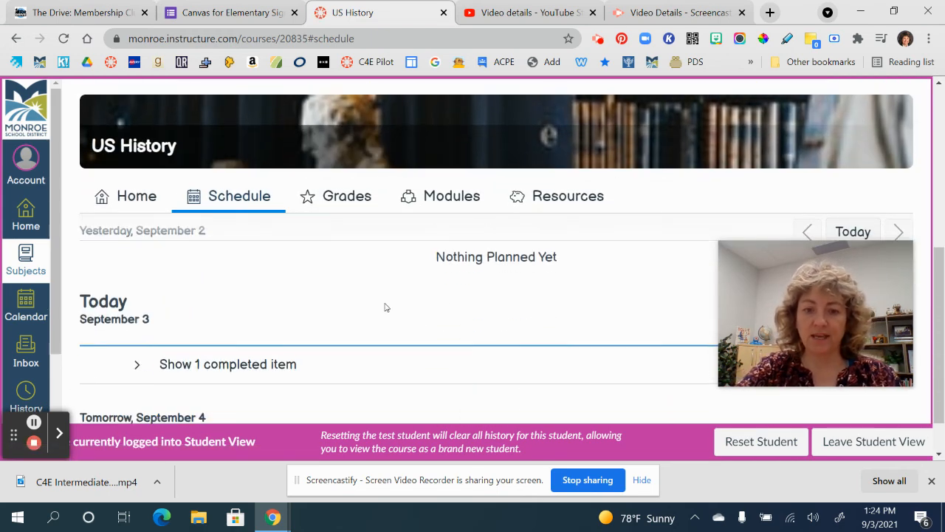
mouse_move(817, 274)
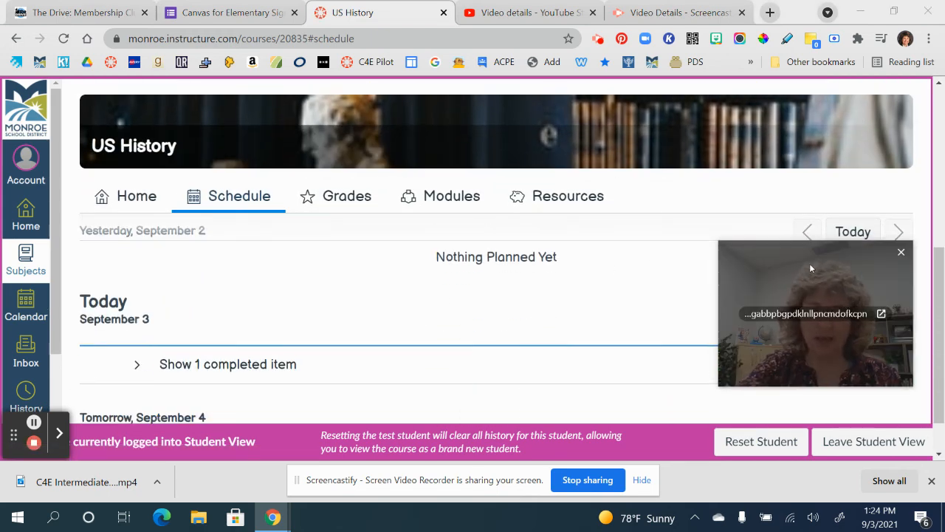
drag(810, 268, 730, 113)
scroll(446, 452, down, 1)
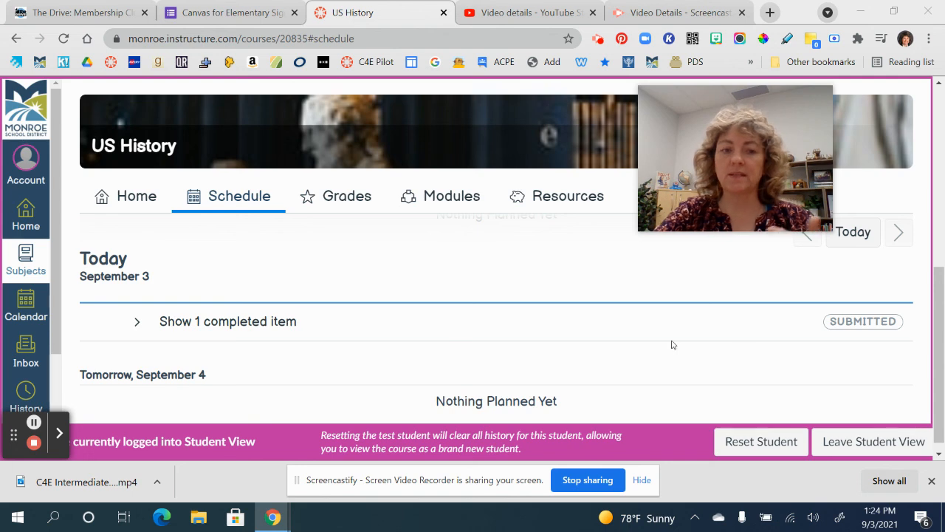
click(136, 321)
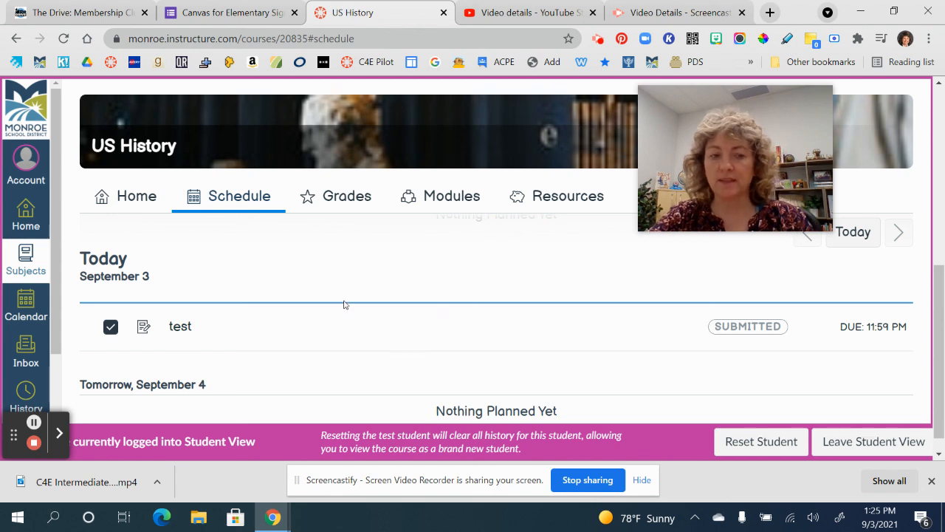
scroll(391, 289, down, 1)
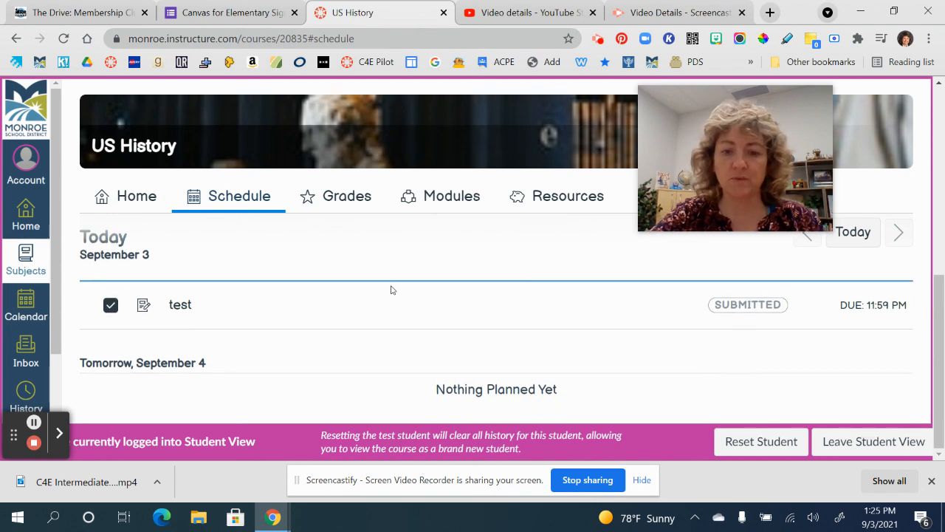
Step: Leave Student View and review the homeroom dashboard's announcement and subject cards
click(856, 449)
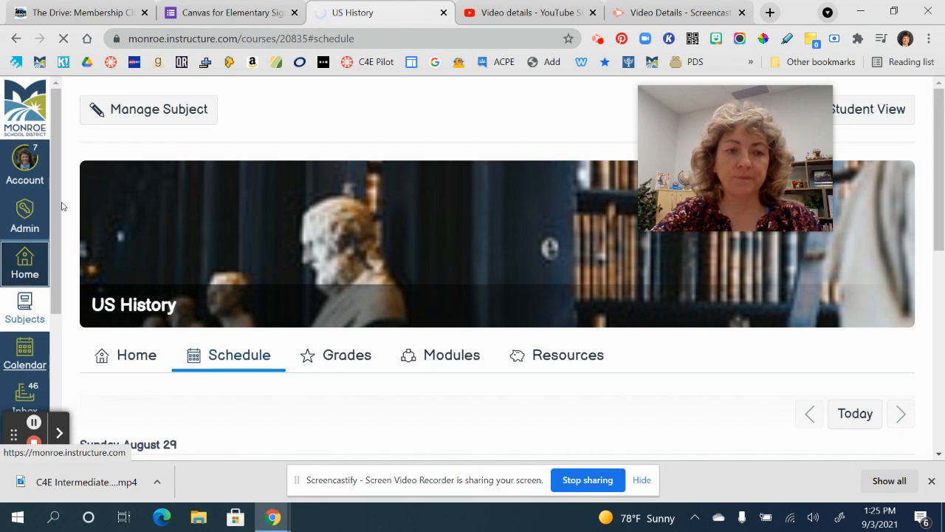
mouse_move(709, 98)
drag(725, 114, 659, 338)
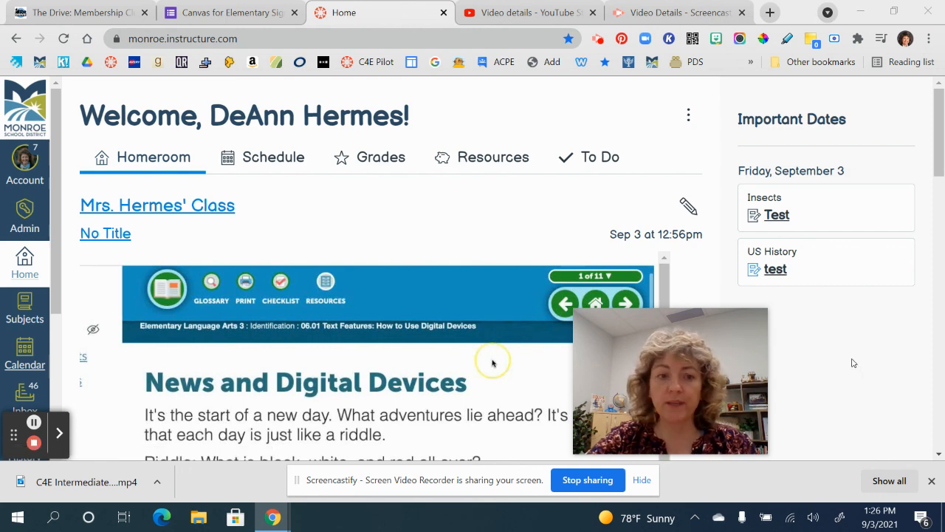
scroll(853, 363, down, 5)
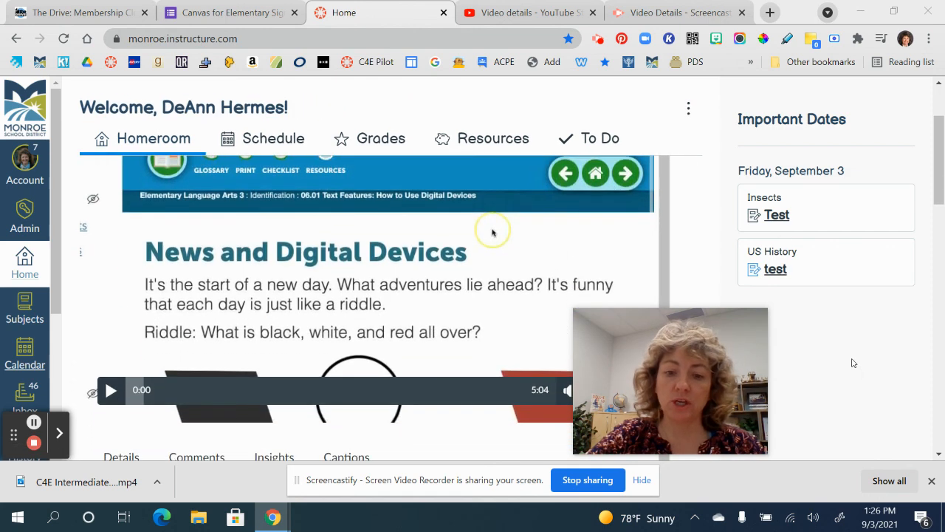
scroll(853, 362, down, 5)
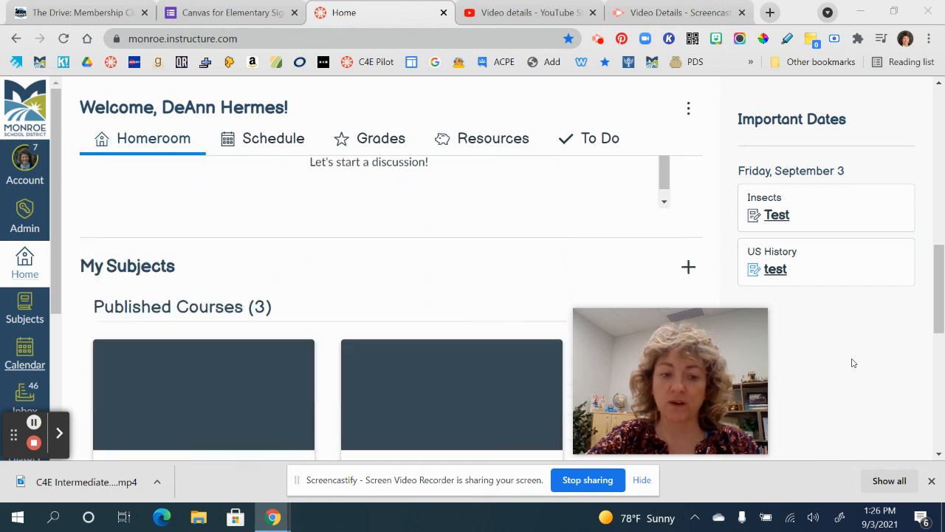
scroll(853, 363, down, 2)
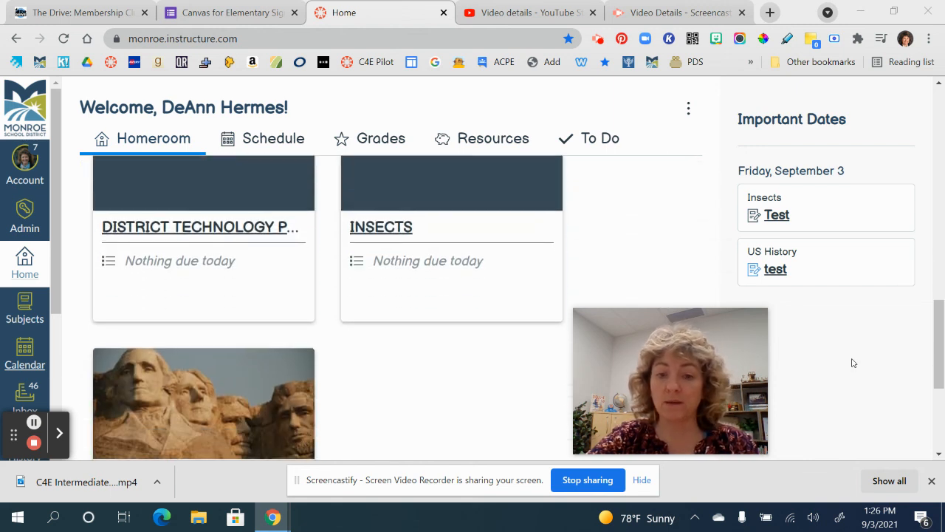
scroll(853, 363, down, 2)
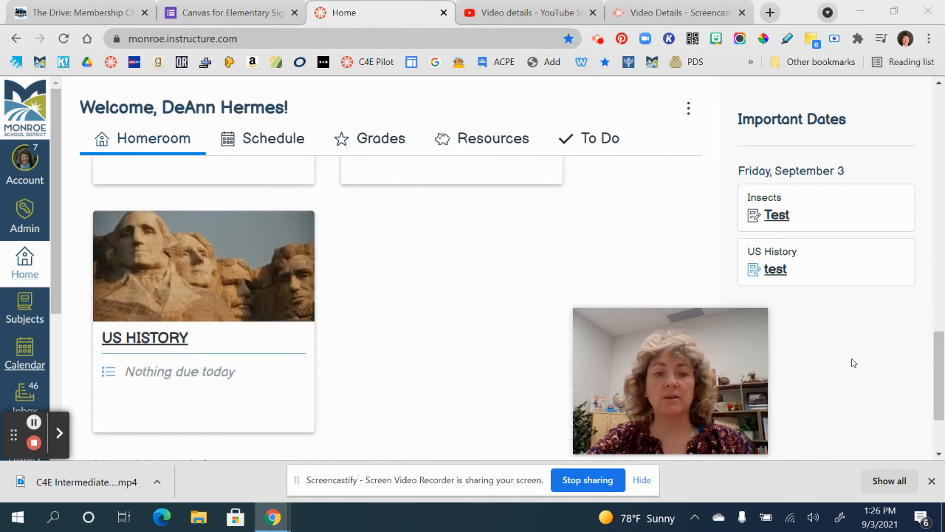
scroll(853, 362, down, 1)
scroll(853, 363, up, 5)
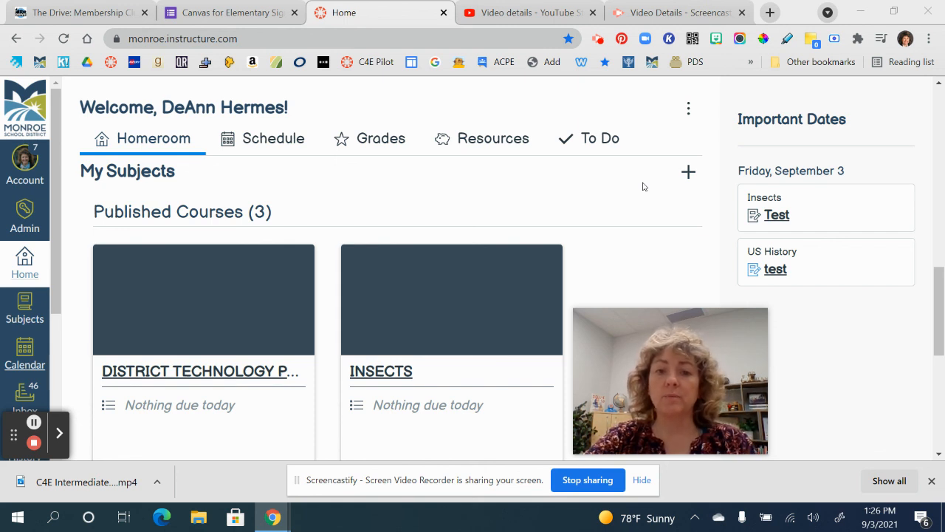
Step: Switch the dashboard to Classic View and open the US History course from its card
click(690, 112)
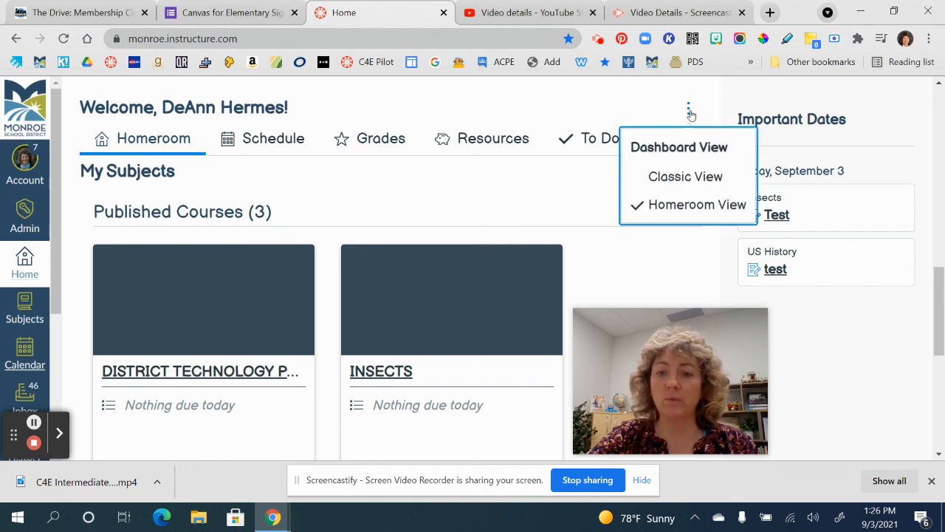
click(698, 179)
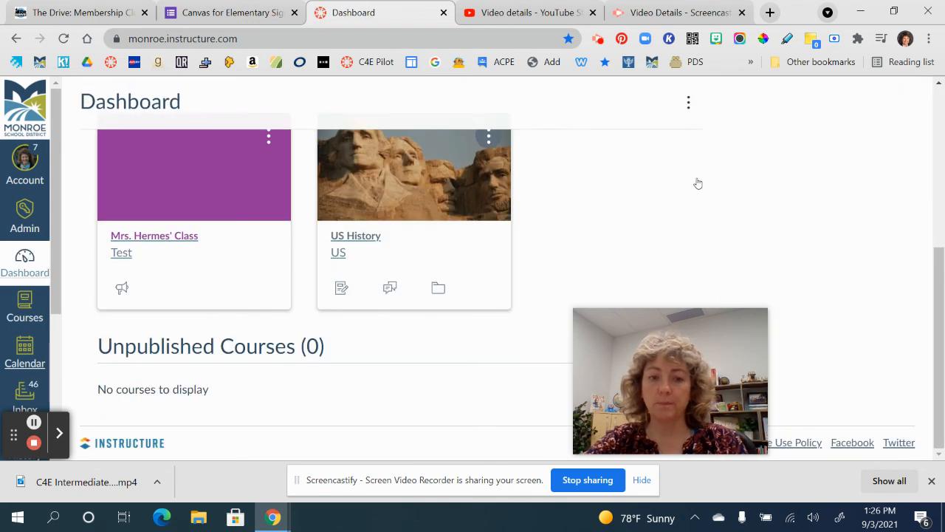
click(362, 237)
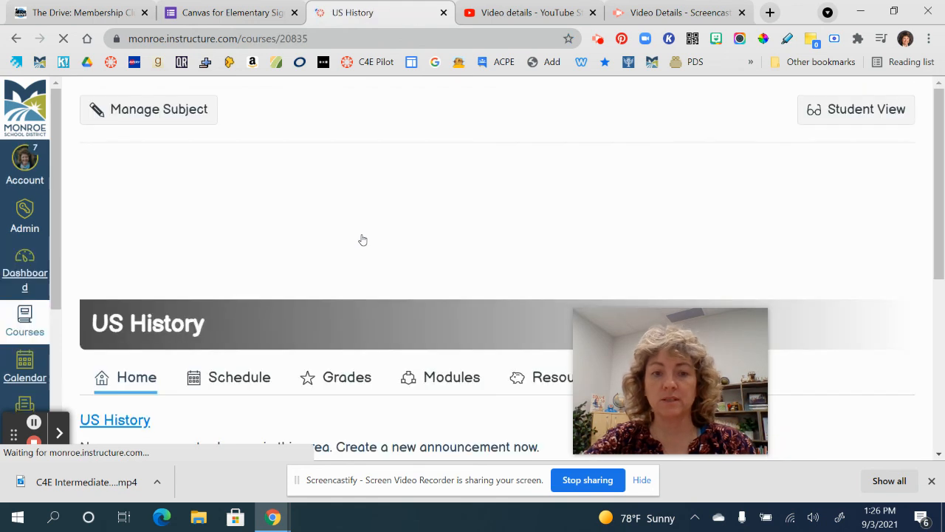